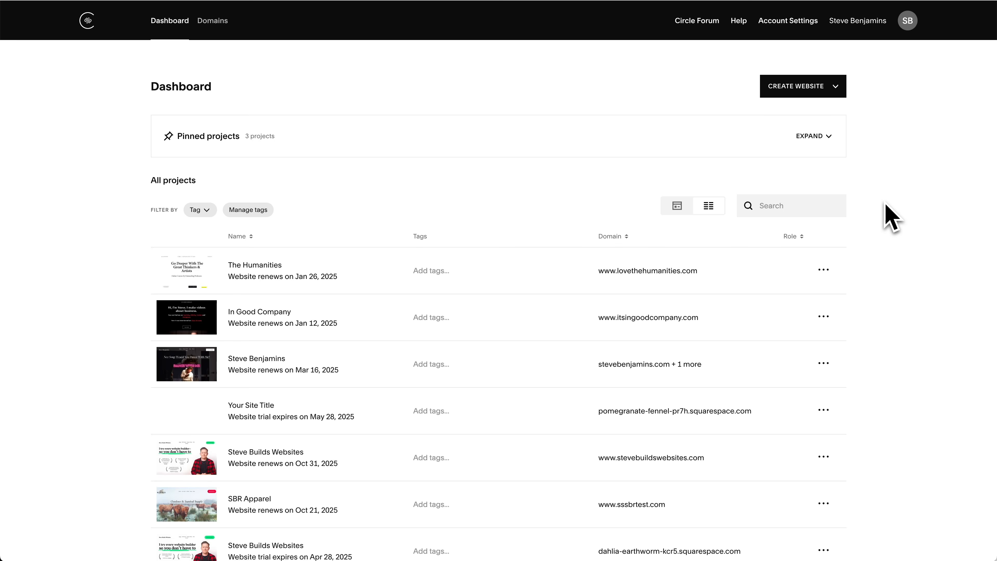
Step: Start creating a new website from the Squarespace templates and browse the popular designs
left_click(835, 92)
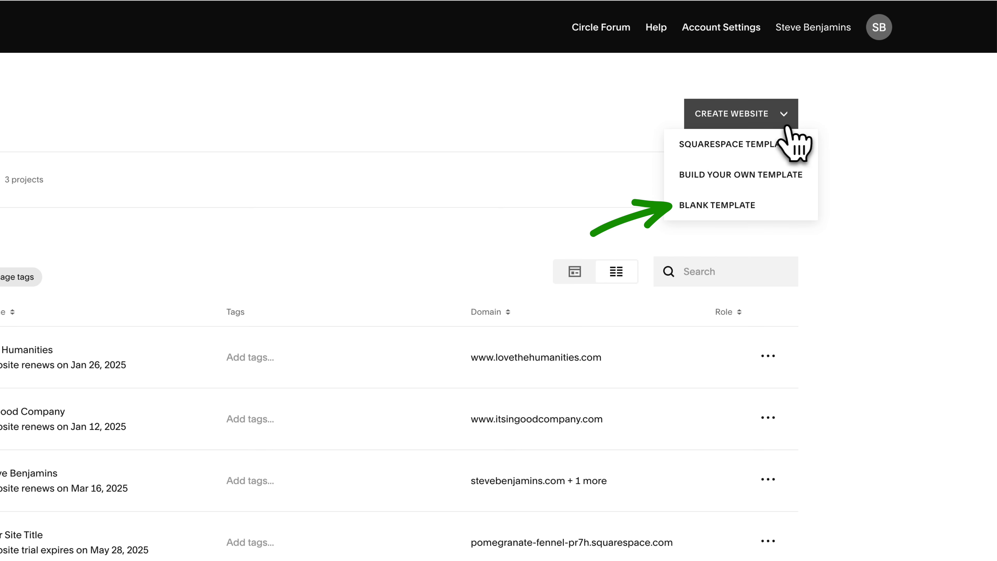
left_click(742, 146)
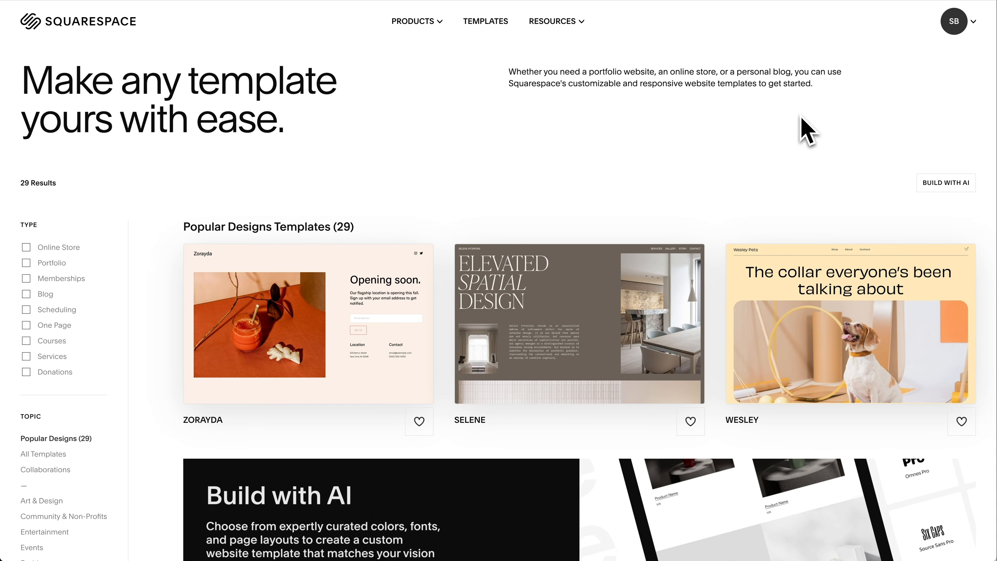
scroll(727, 159, "down", 4)
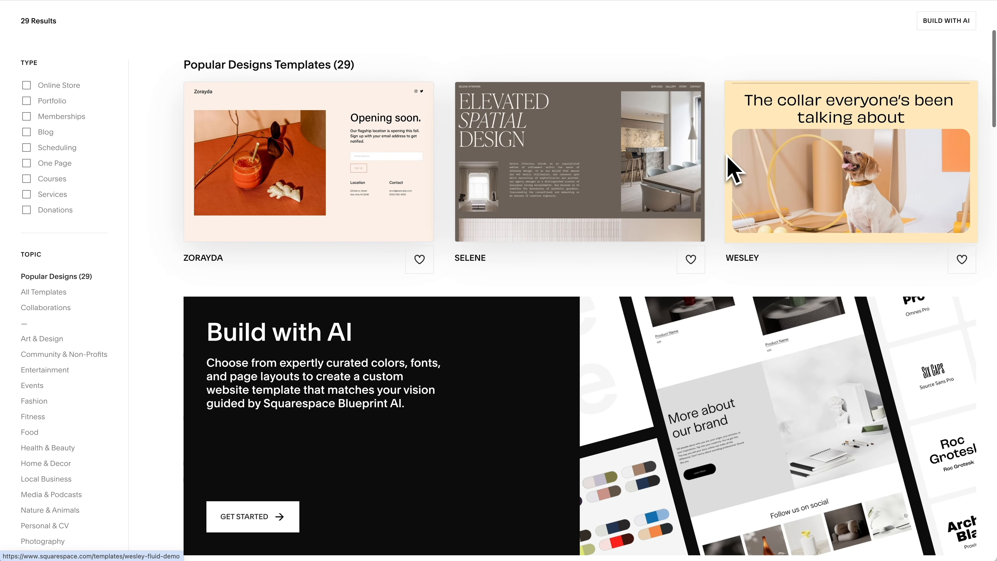
scroll(727, 159, "down", 7)
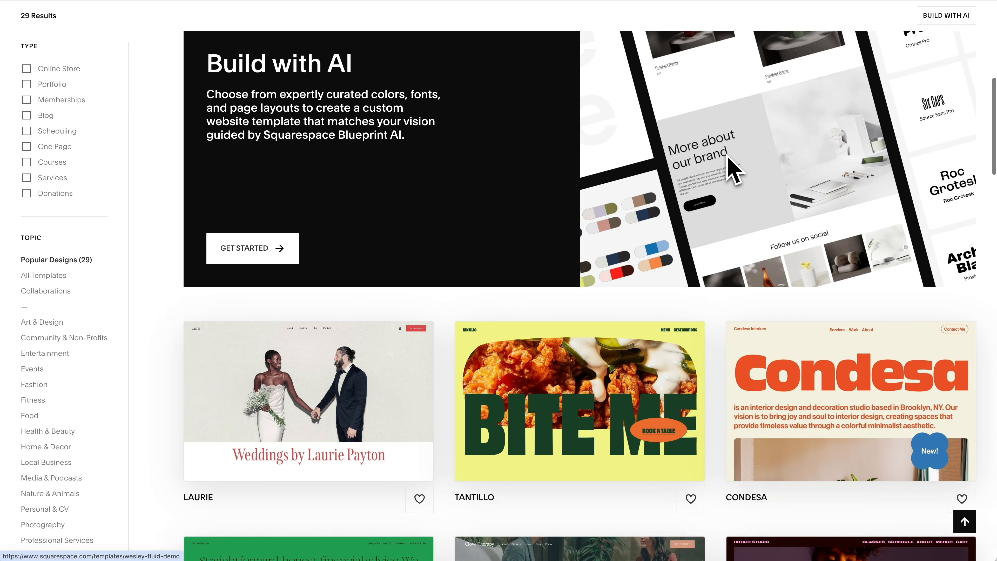
scroll(728, 158, "down", 10)
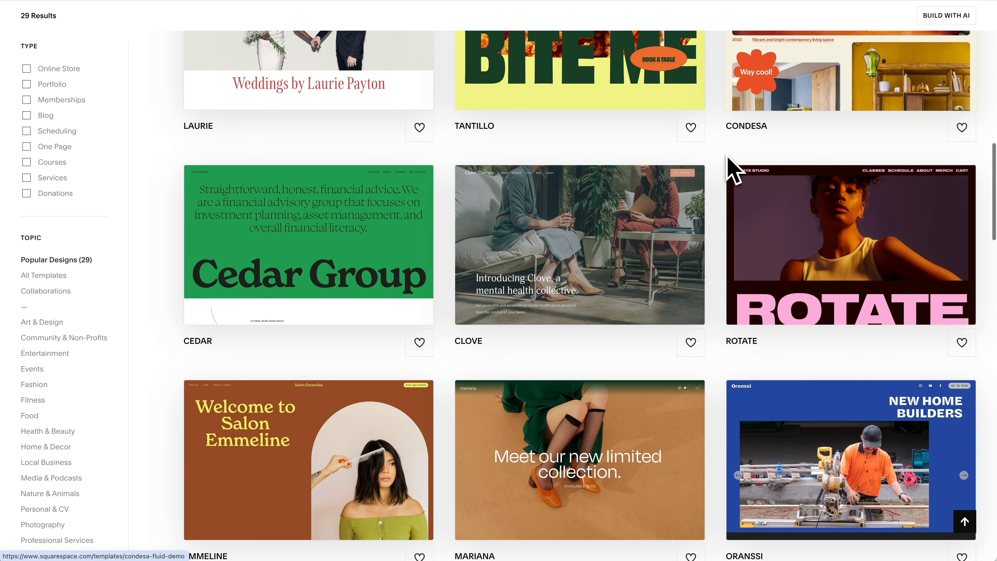
scroll(728, 158, "down", 4)
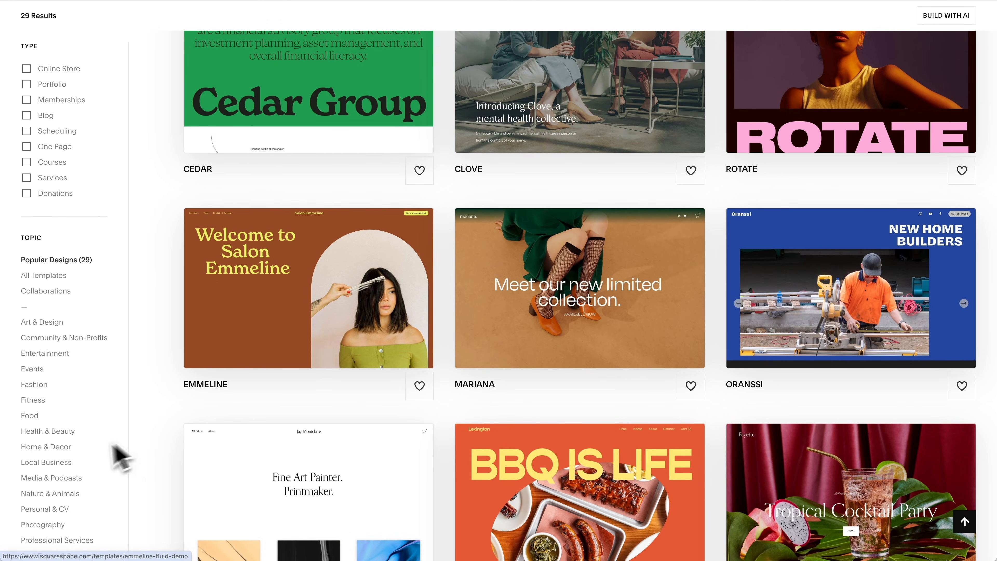
Step: Filter the templates to the Local Business topic and start a site with the Barbosa design
left_click(49, 462)
scroll(160, 430, "down", 7)
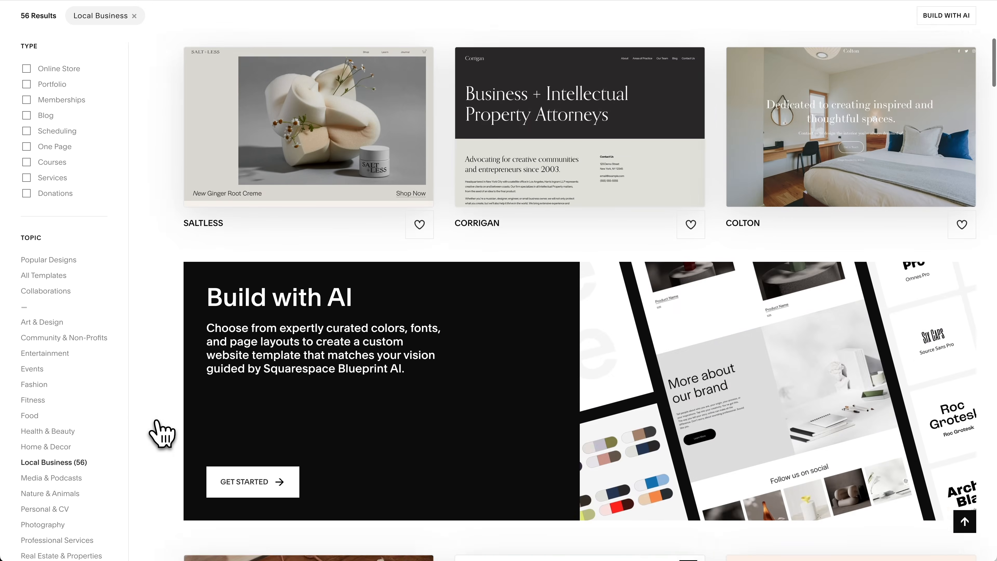
scroll(160, 432, "down", 20)
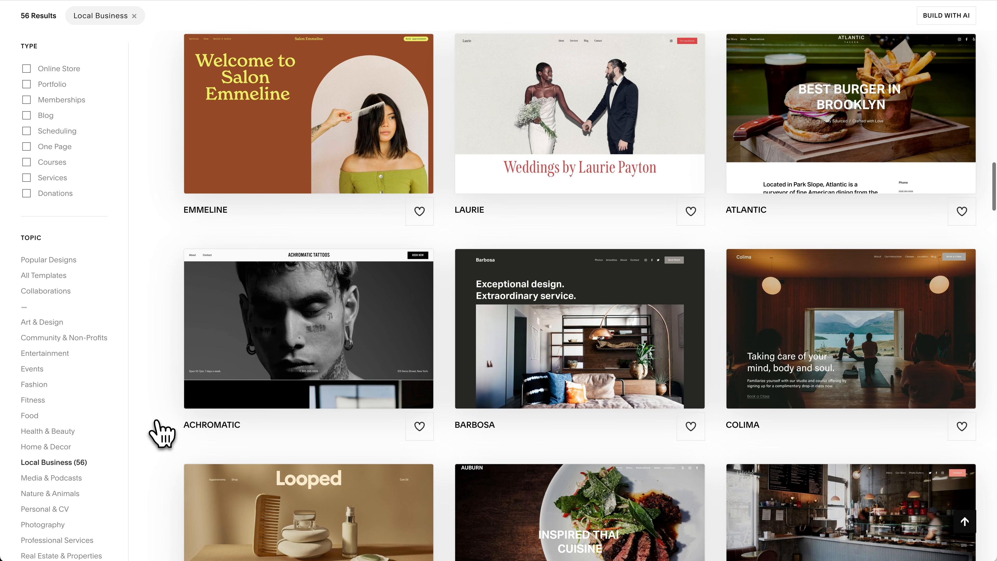
left_click(592, 409)
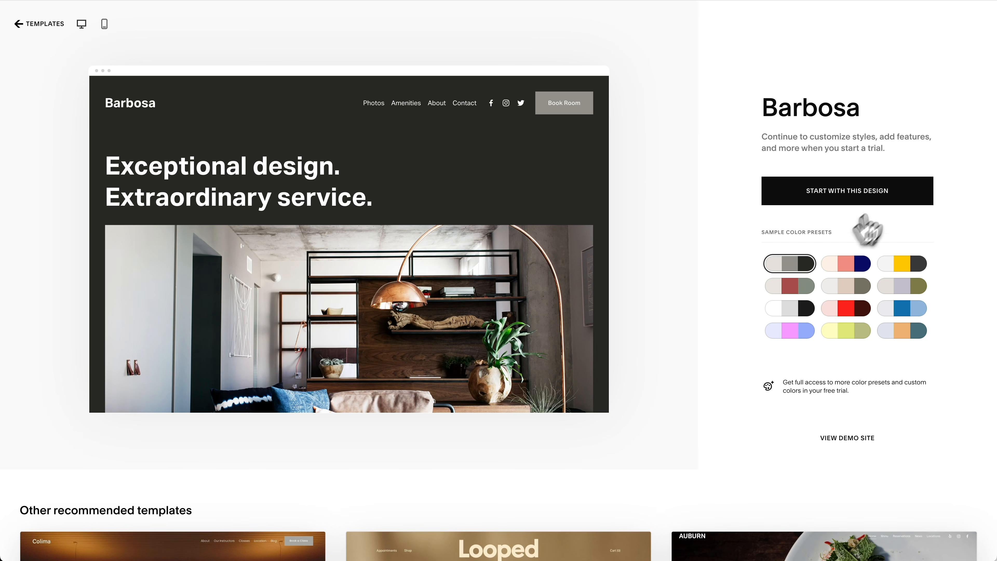
left_click(895, 195)
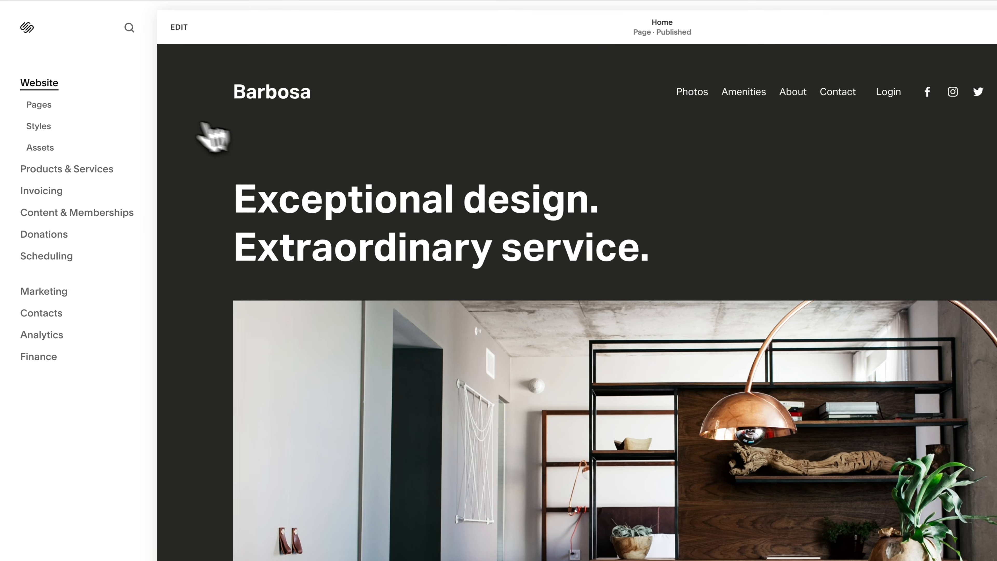
Step: Add a blank page named Example to the site's main navigation
left_click(39, 106)
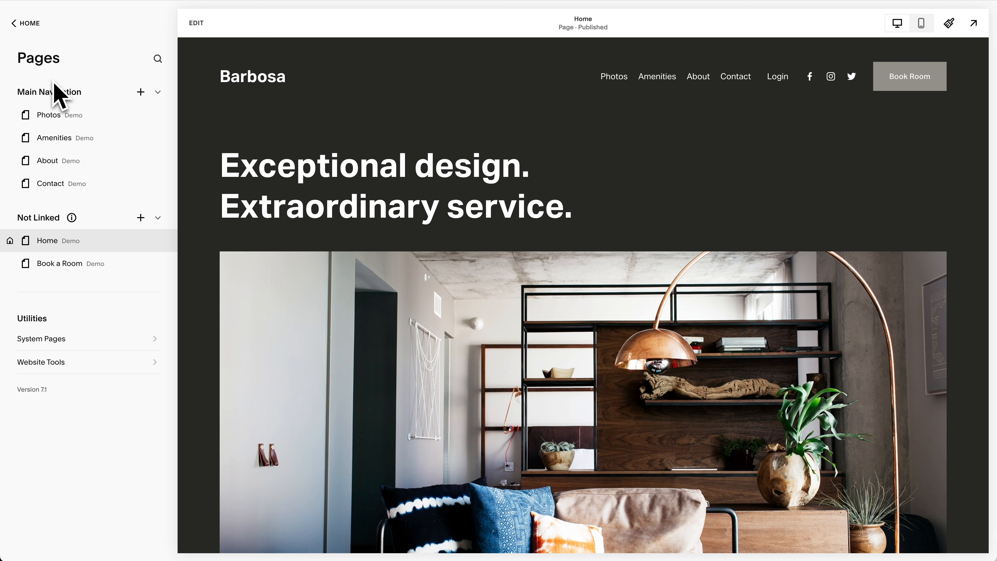
left_click(140, 93)
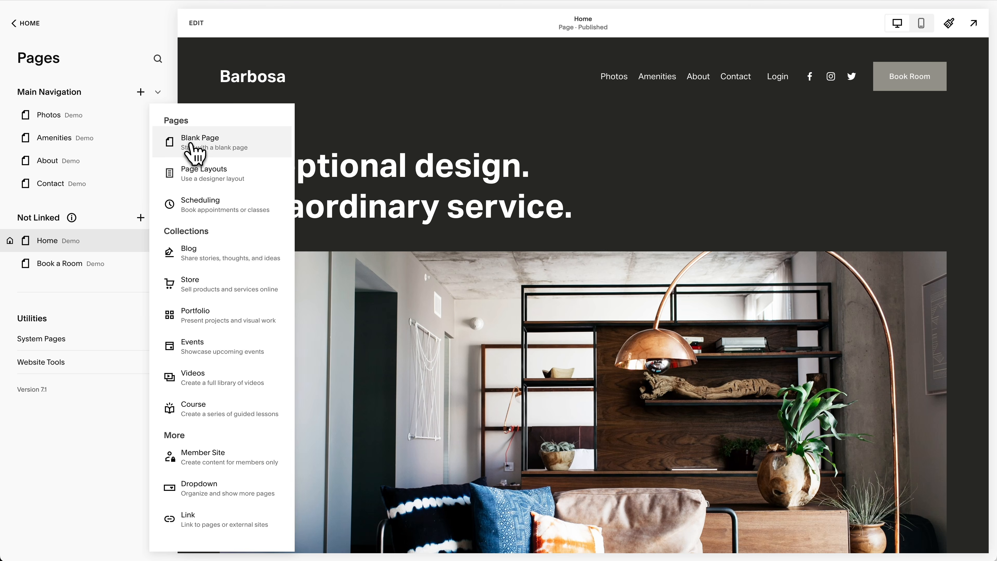
left_click(194, 152)
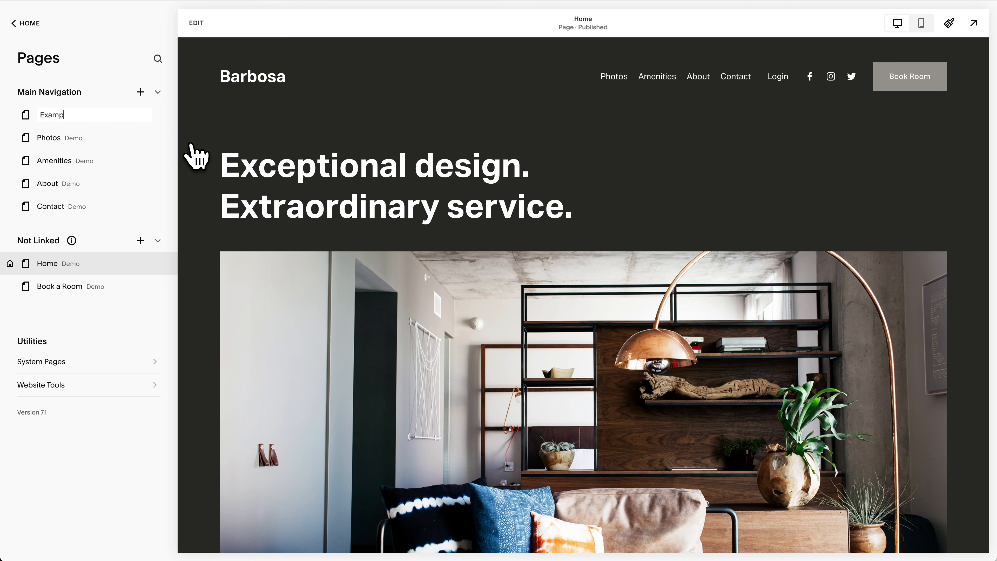
key("Return")
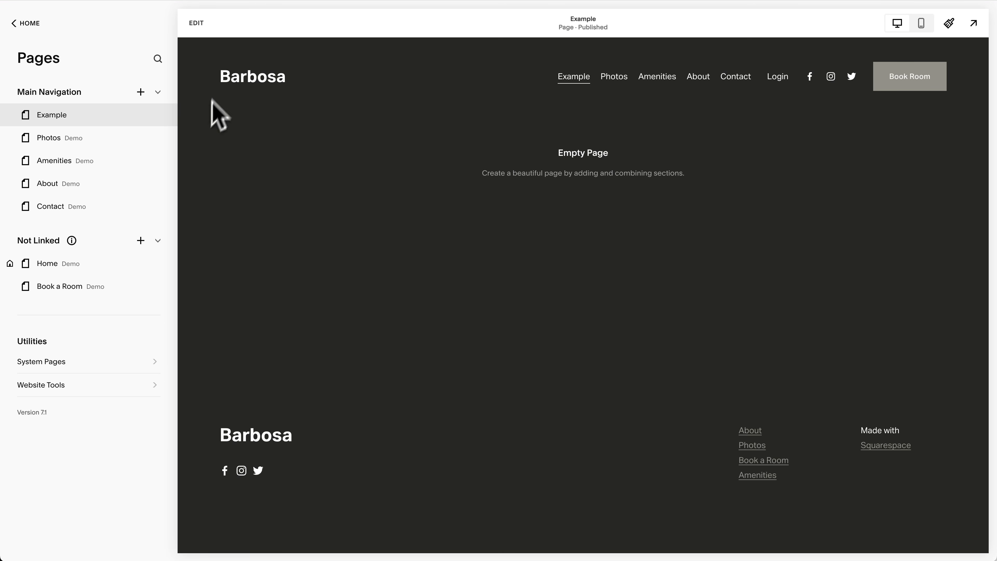
Step: Edit the Example page and add a text block reading "A Boutique Hotel in Toronto"
left_click(196, 23)
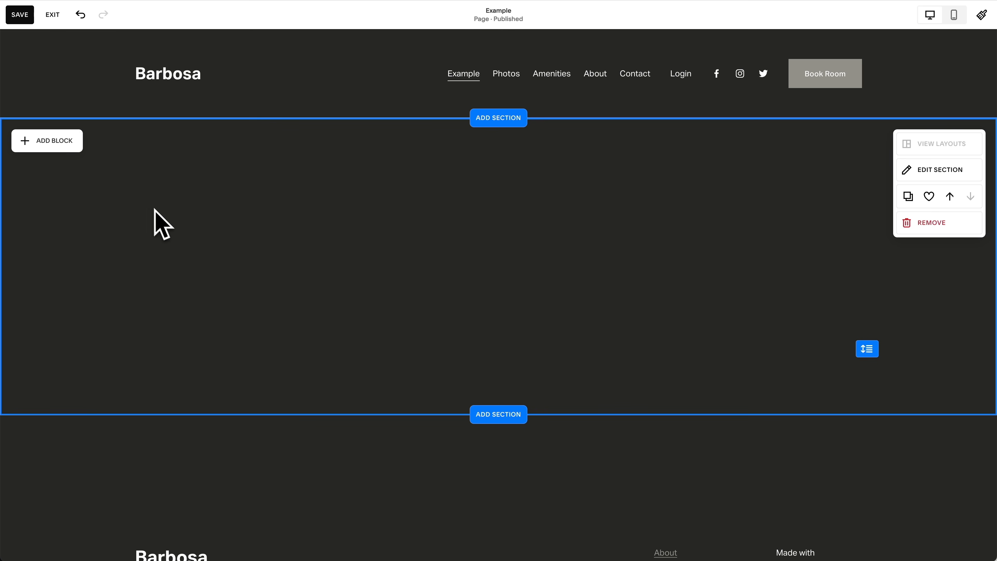
left_click(71, 145)
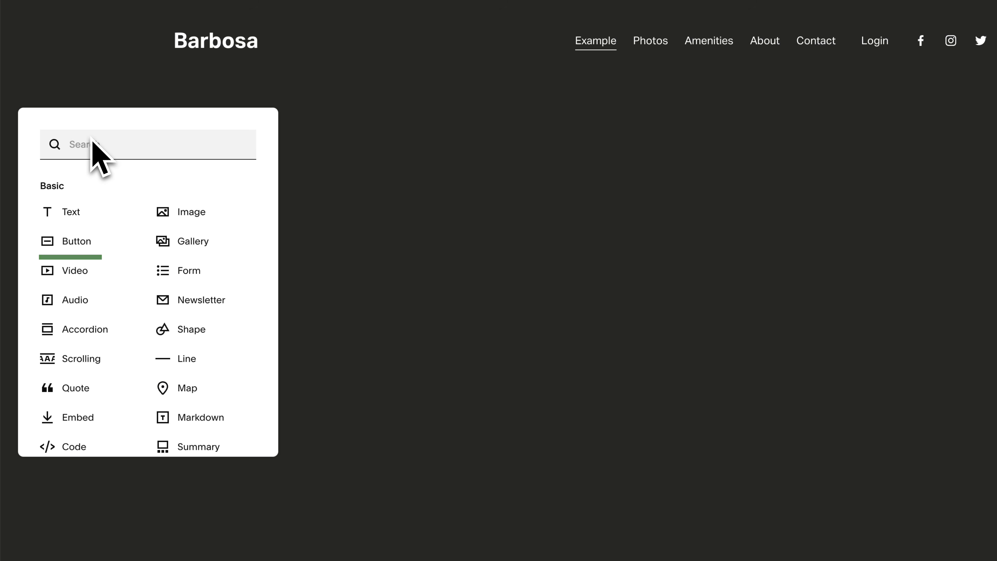
left_click(80, 213)
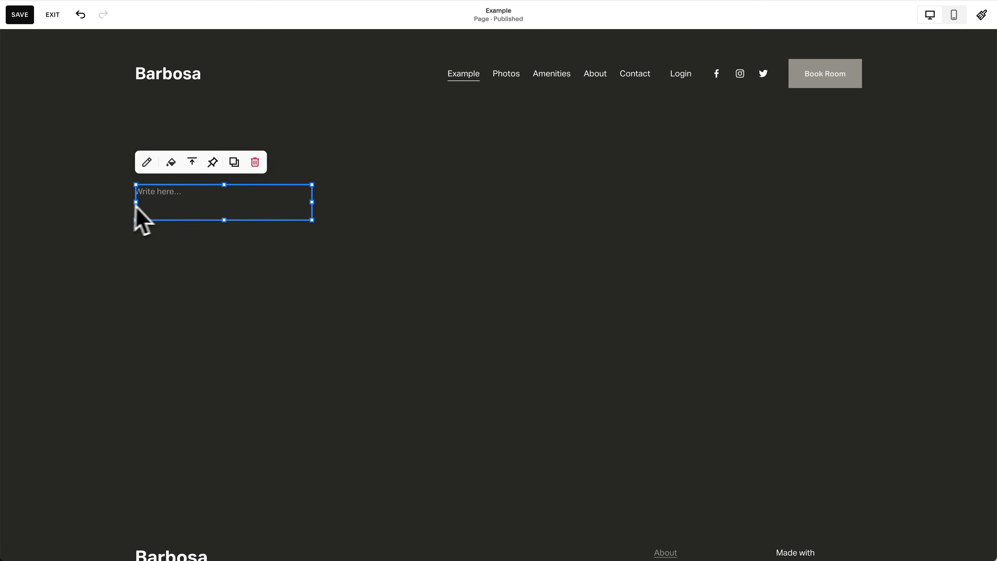
left_click(159, 198)
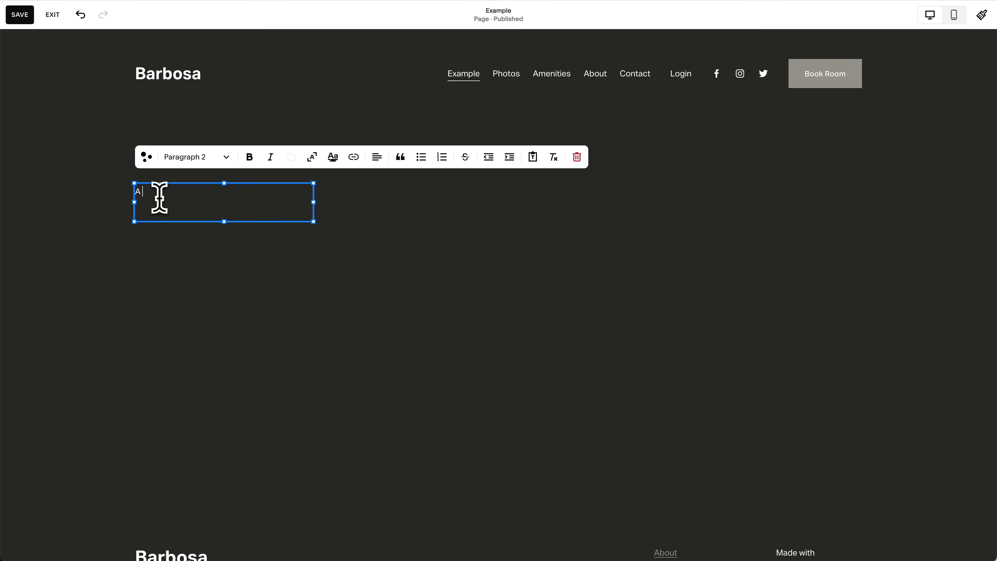
type("A boutique Hotel in Toronto")
key("ctrl+a")
key("Left")
key("Right")
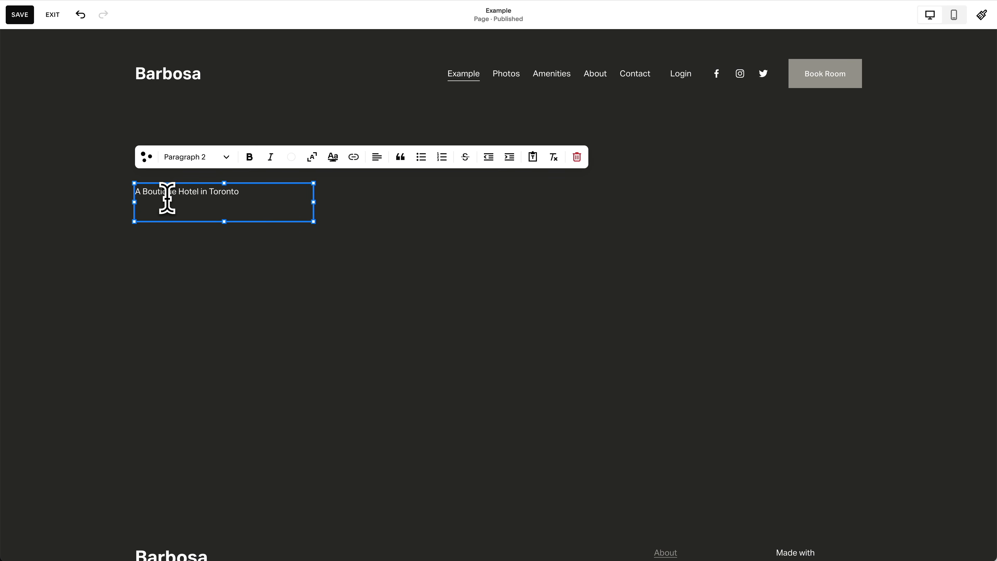
Step: Format the whole line "A Boutique Hotel in Toronto" as Heading 1
key("ctrl+a")
left_click(186, 161)
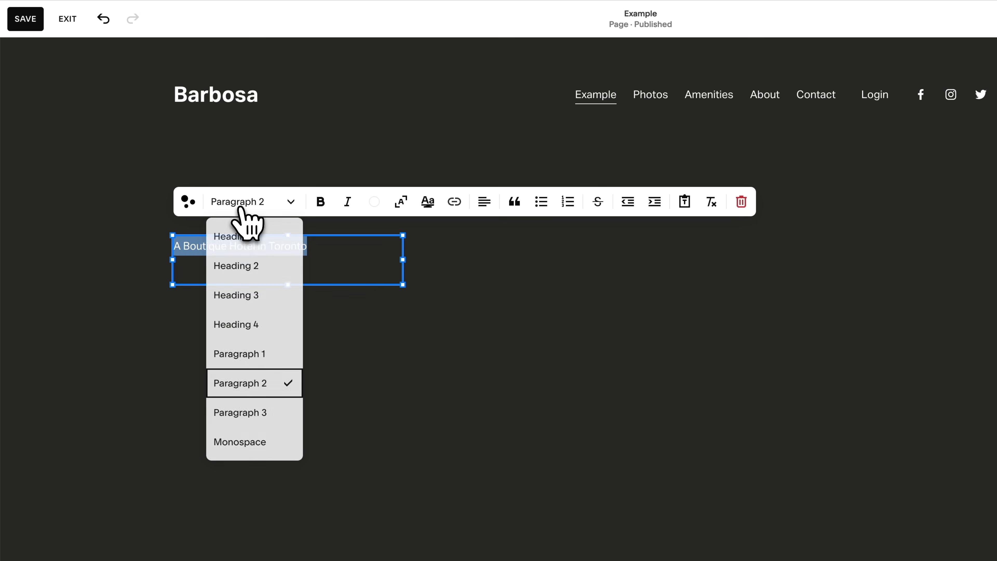
left_click(251, 238)
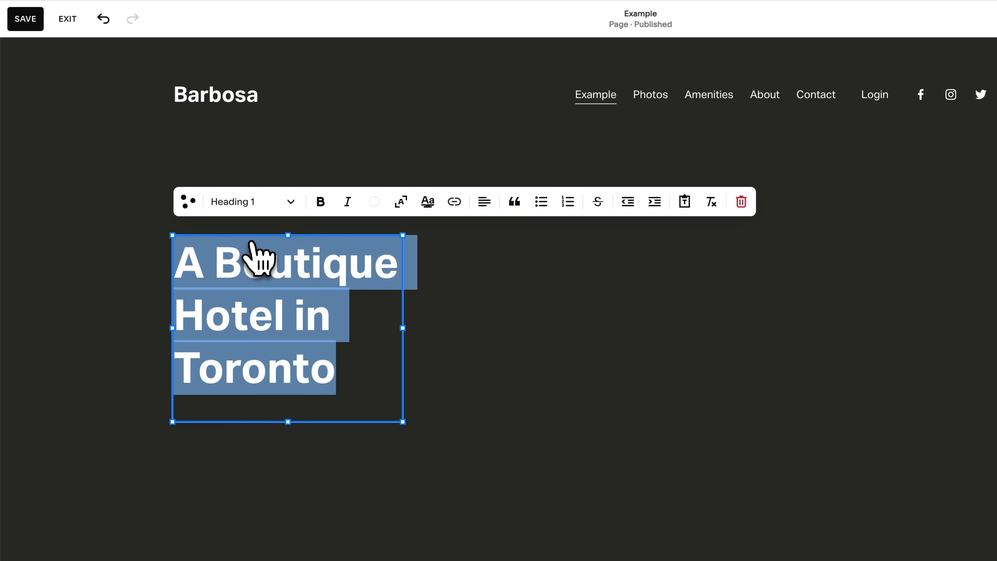
Step: Widen the heading's text block so the heading fits on one line, and move the block to the middle of the section
left_click_drag(313, 328, 580, 268)
left_click(585, 268)
left_click_drag(305, 220, 431, 227)
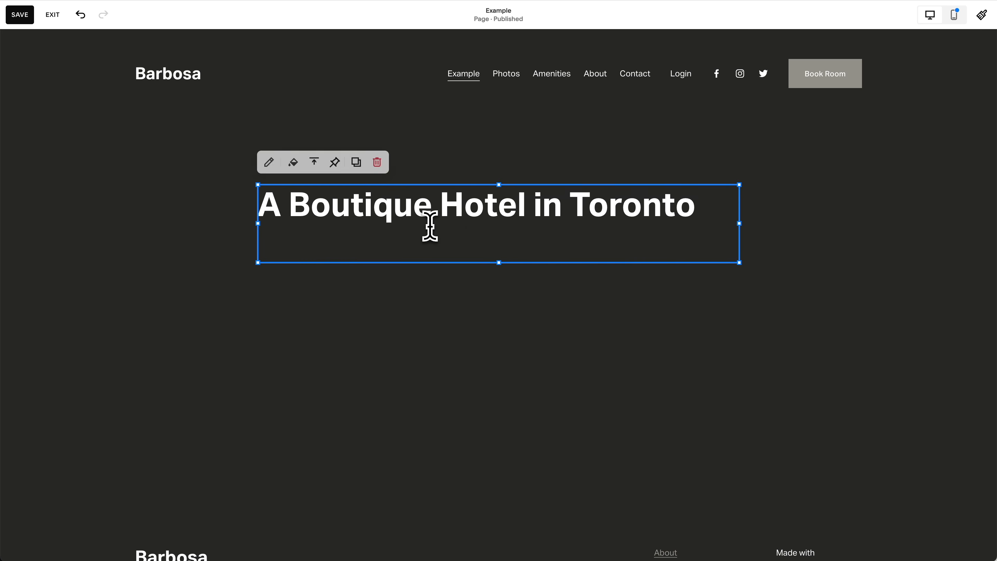
Step: Center-align the heading text within its block
double_click(455, 216)
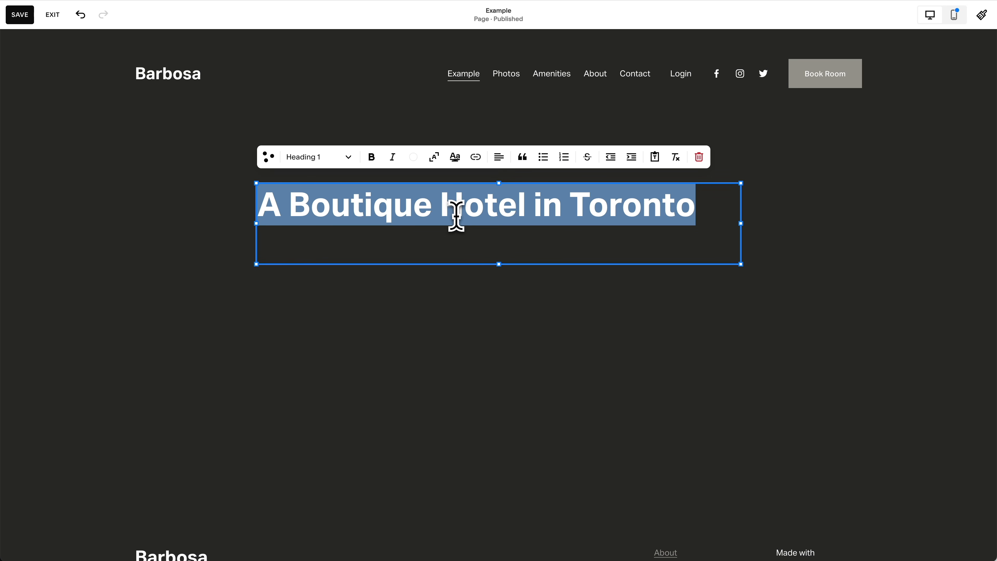
left_click(502, 161)
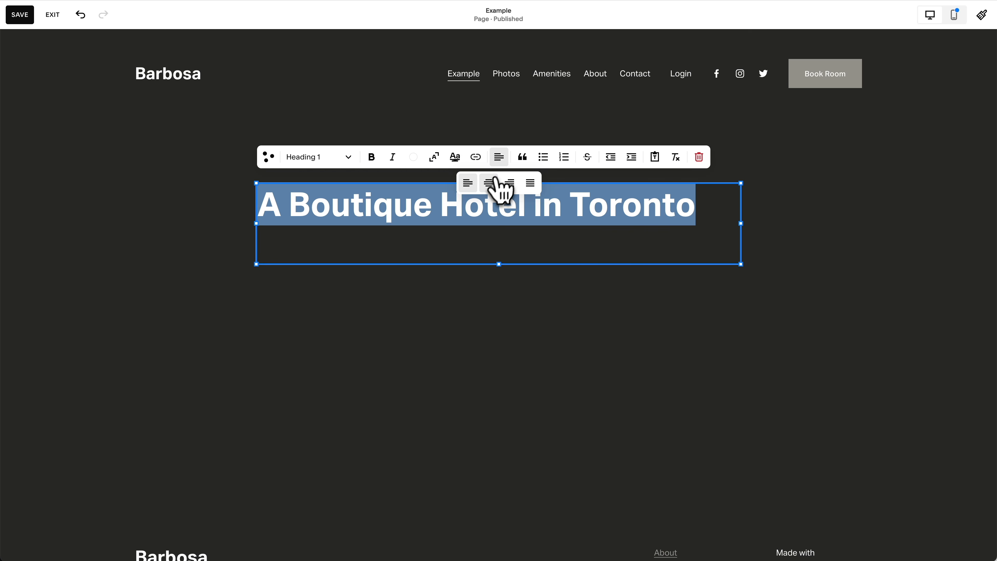
left_click(489, 184)
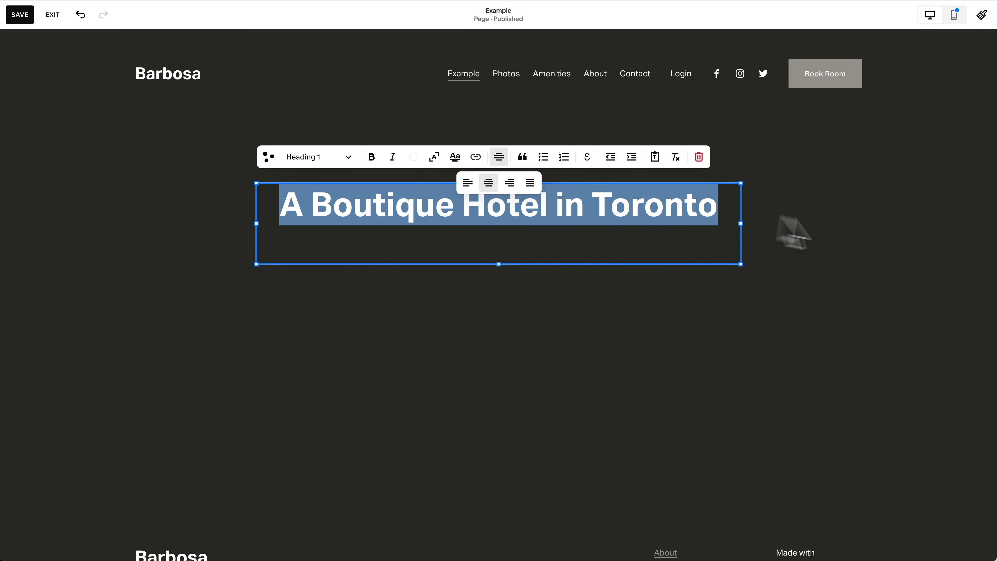
left_click(932, 286)
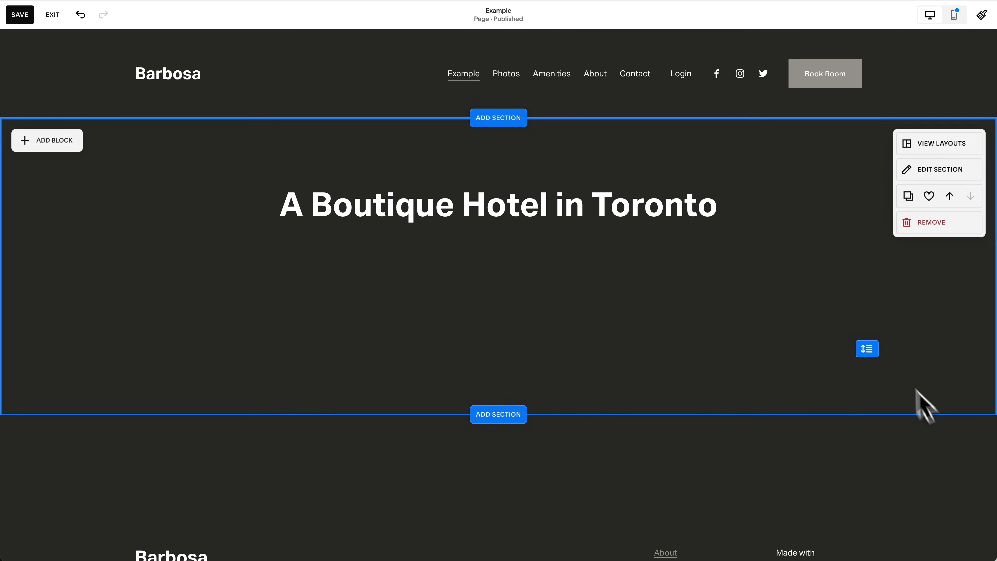
Step: Generate AI text below the heading with the prompt "a single paragraph about a boutique hotel in toronto called barbosa"
left_click(683, 205)
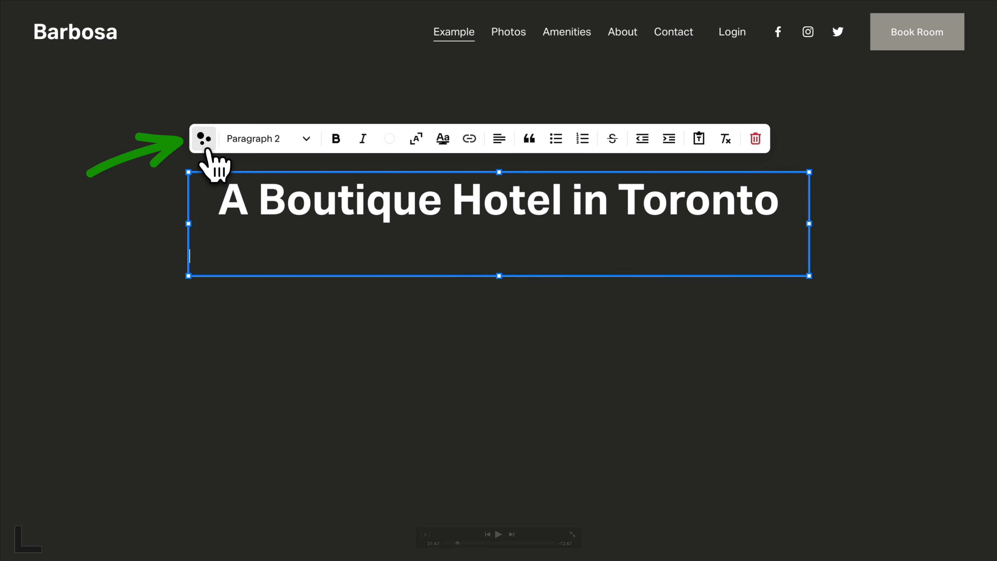
left_click(205, 148)
type("a single paragraph about a boutique hotel in toronto called barbosa")
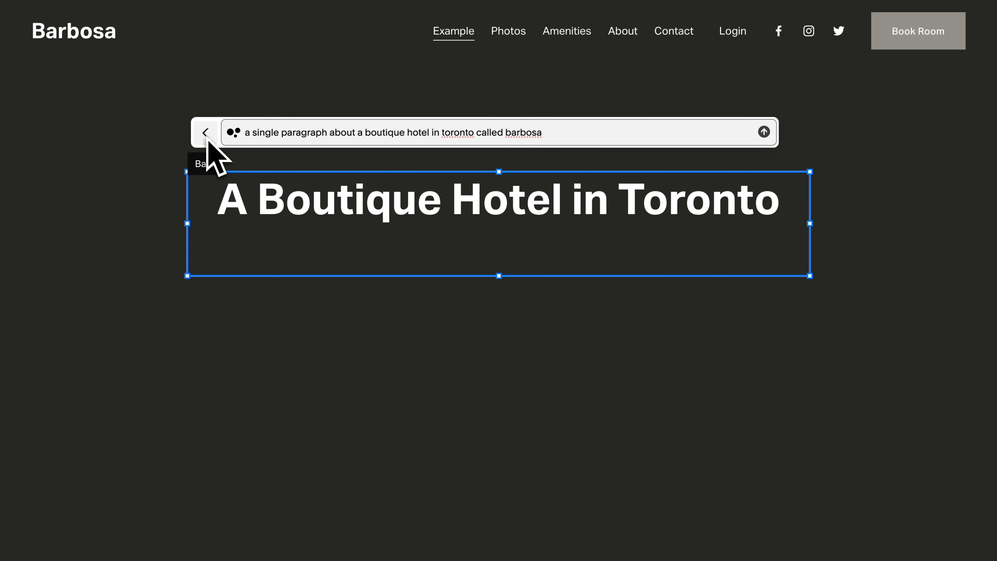
key("Return")
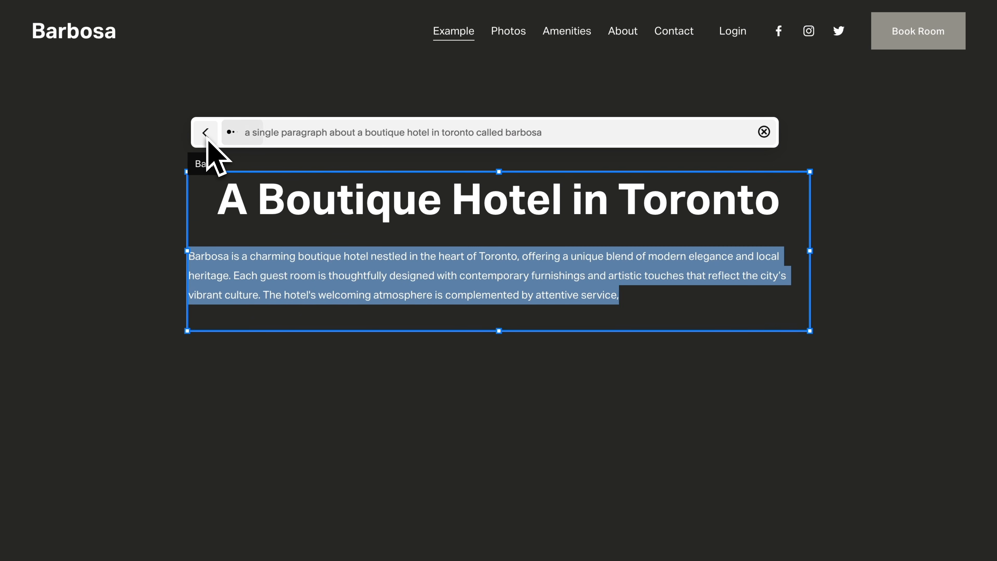
left_click(206, 135)
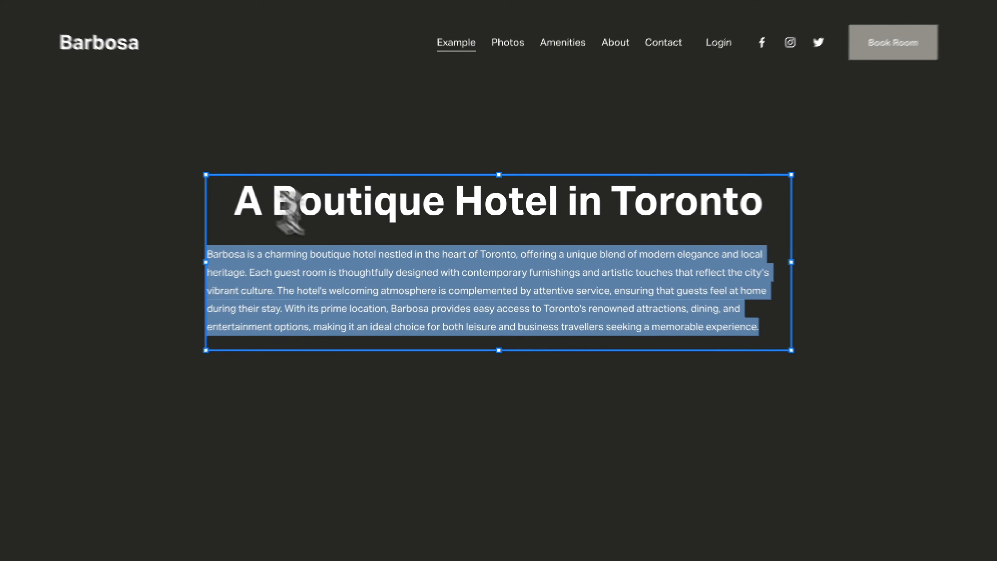
Step: Center-align the generated paragraph under the heading
left_click(499, 144)
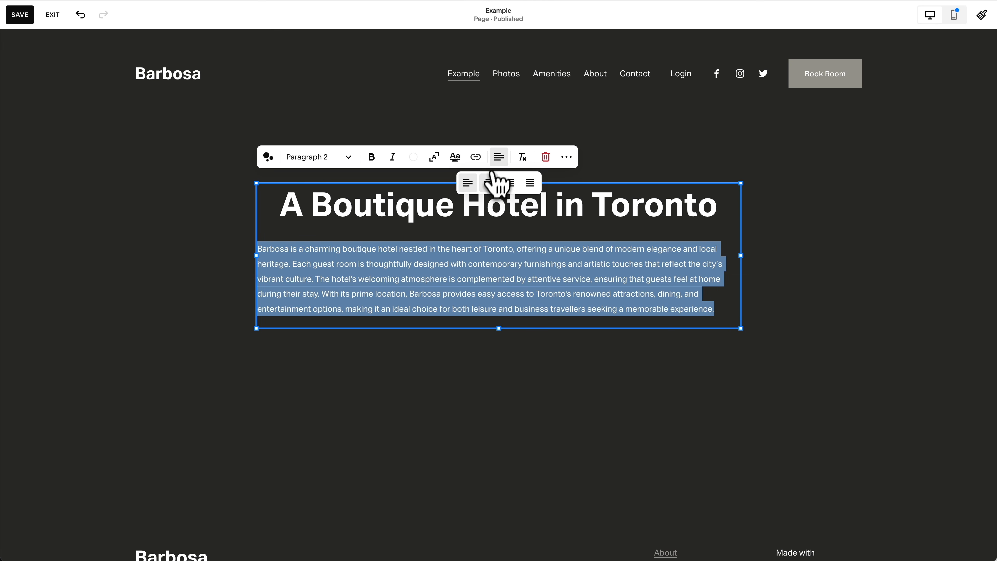
left_click(493, 181)
left_click(826, 379)
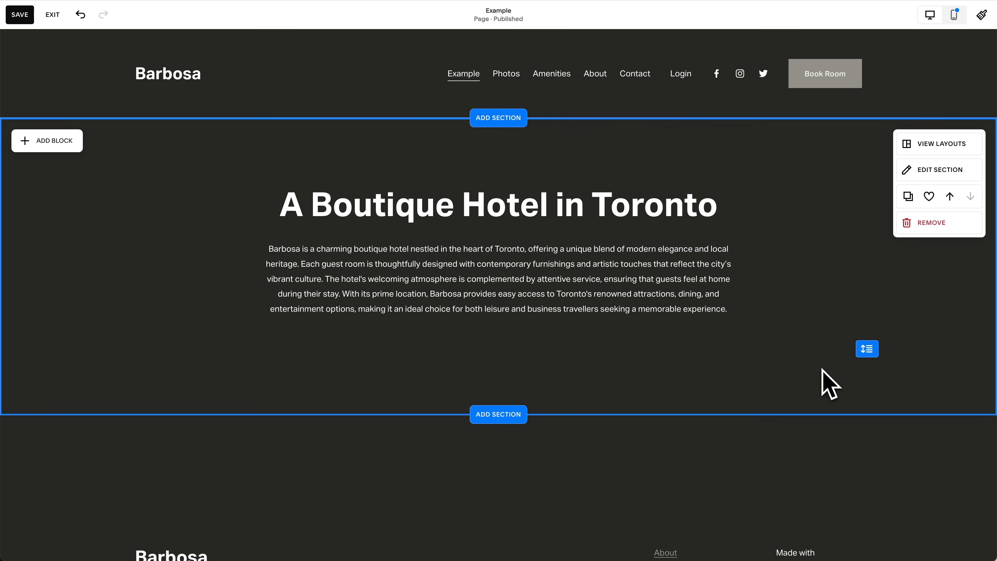
Step: Add an image block with the hotel bedroom photo, then move it to the section's right side and enlarge it over part of the text
left_click(49, 140)
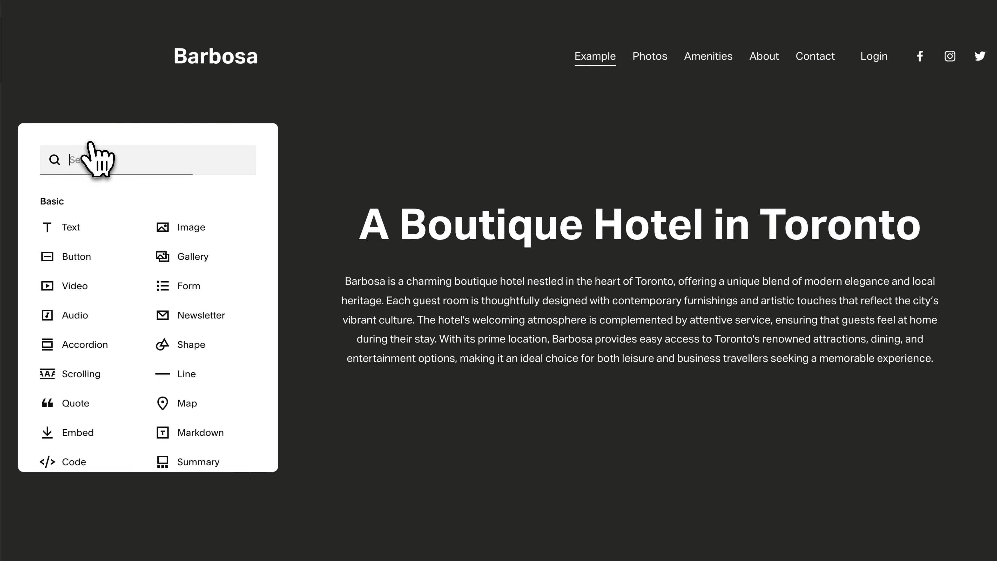
left_click(174, 231)
left_click(226, 253)
key("Return")
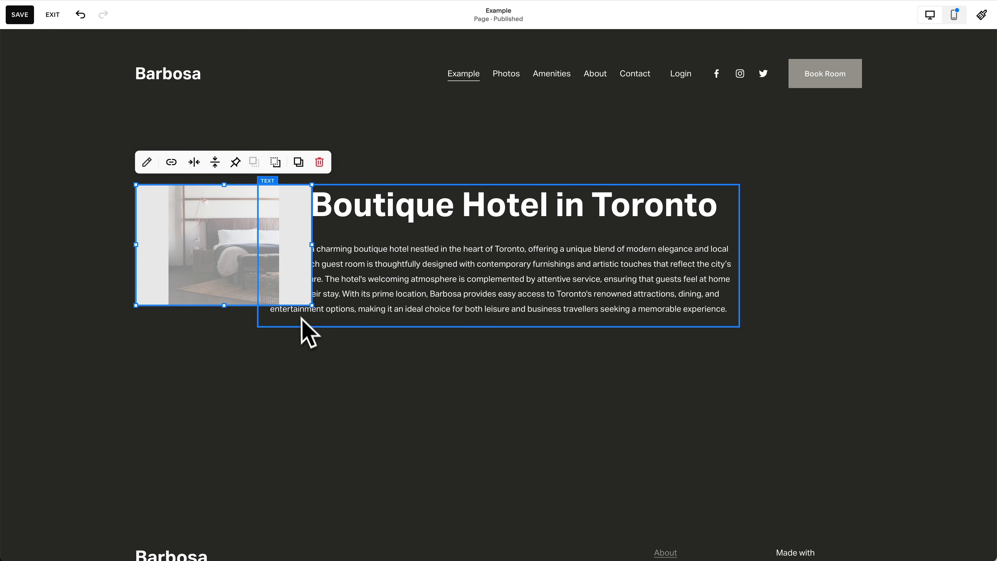
left_click_drag(223, 251, 773, 260)
left_click_drag(685, 308, 581, 503)
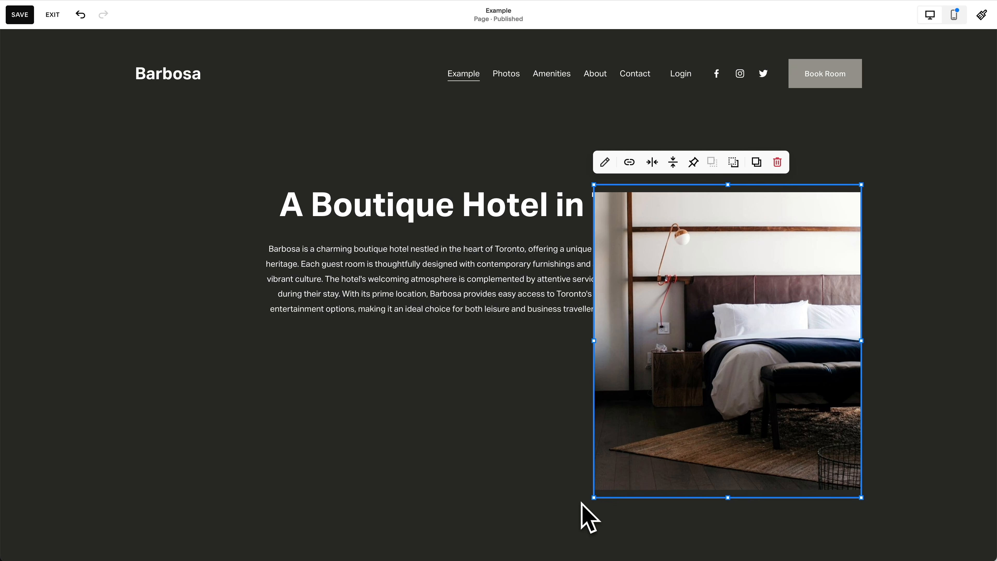
Step: Left-align both the heading and the paragraph in the text block
left_click(490, 270)
double_click(477, 275)
key("ctrl+a")
left_click(499, 157)
left_click(468, 183)
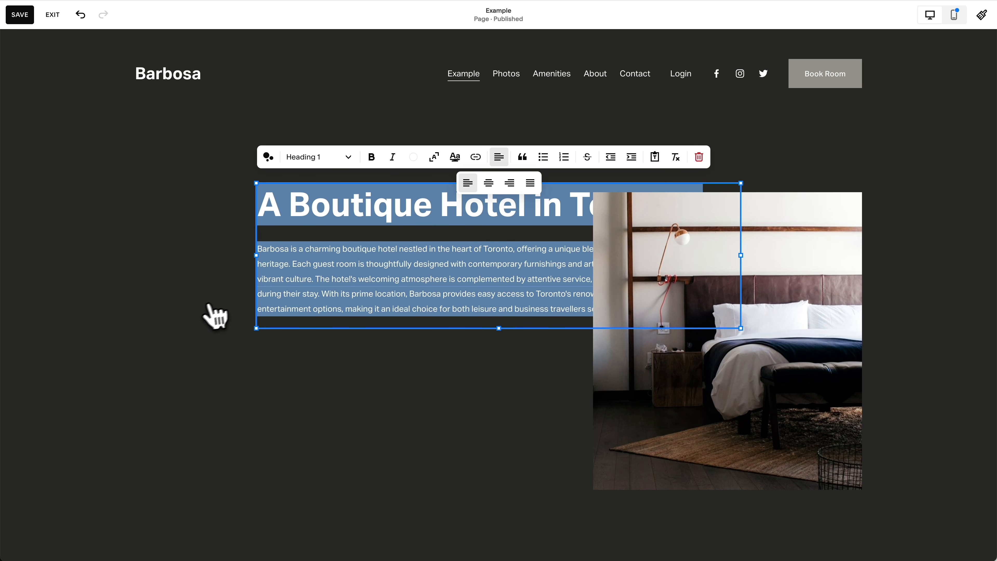
left_click(288, 359)
Step: Move the text block to the section's left edge and resize it to fit beside the image at the same height
left_click_drag(349, 295, 235, 298)
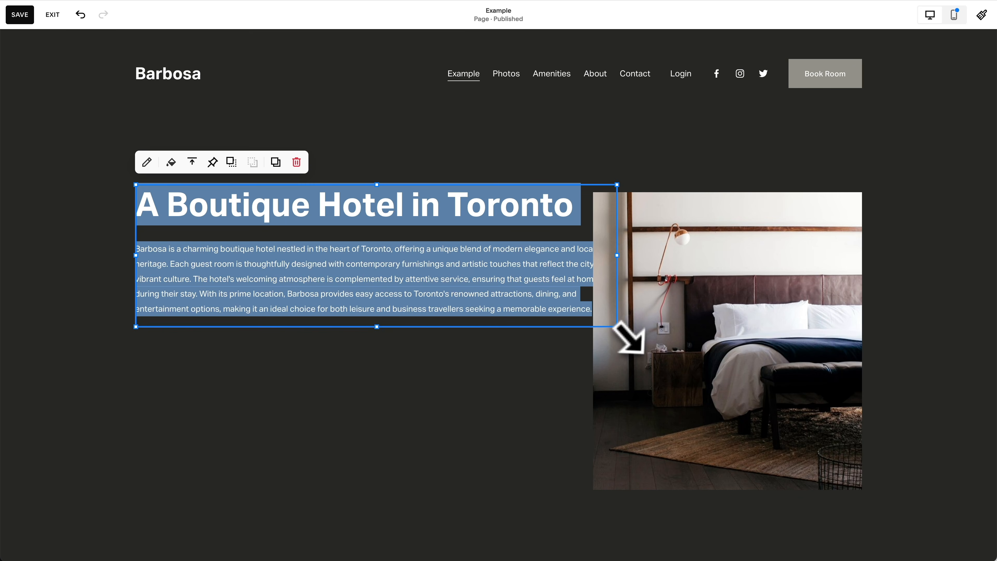
left_click_drag(618, 328, 583, 507)
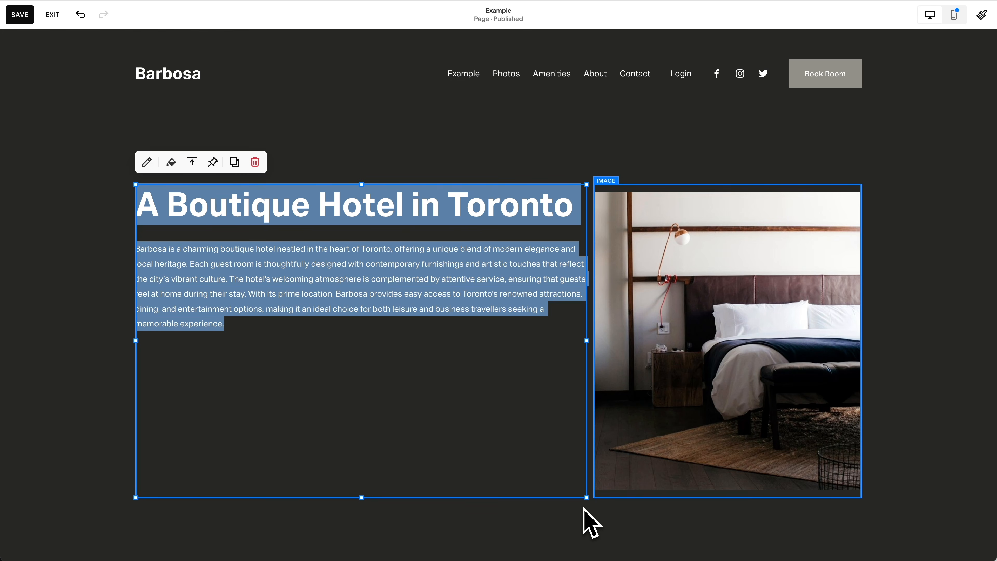
left_click(120, 341)
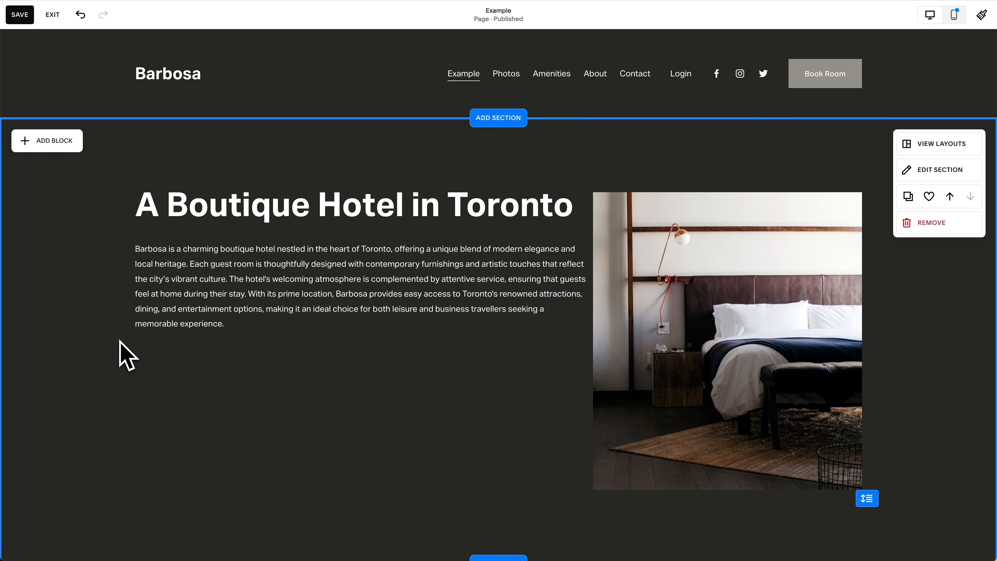
left_click(167, 281)
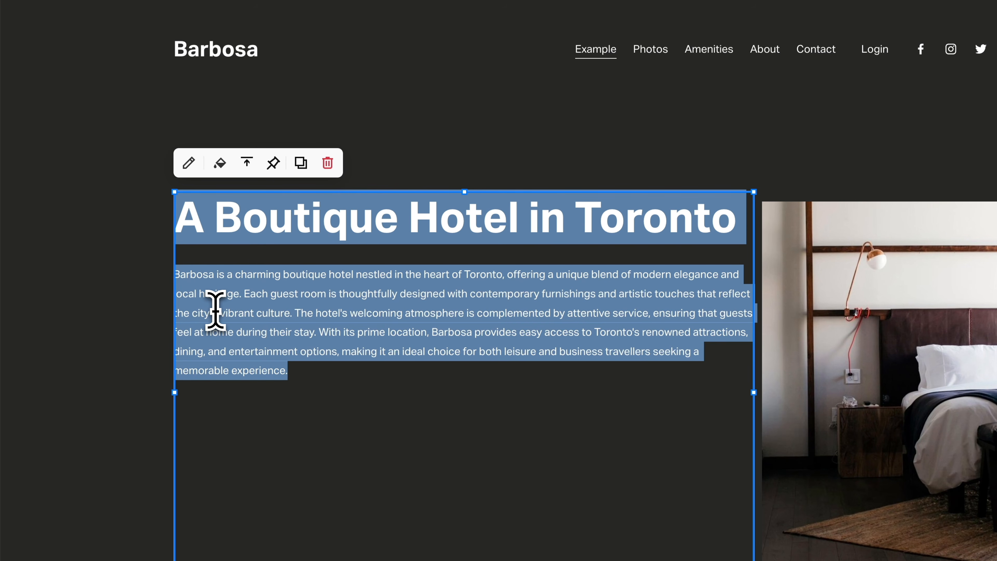
left_click(234, 307)
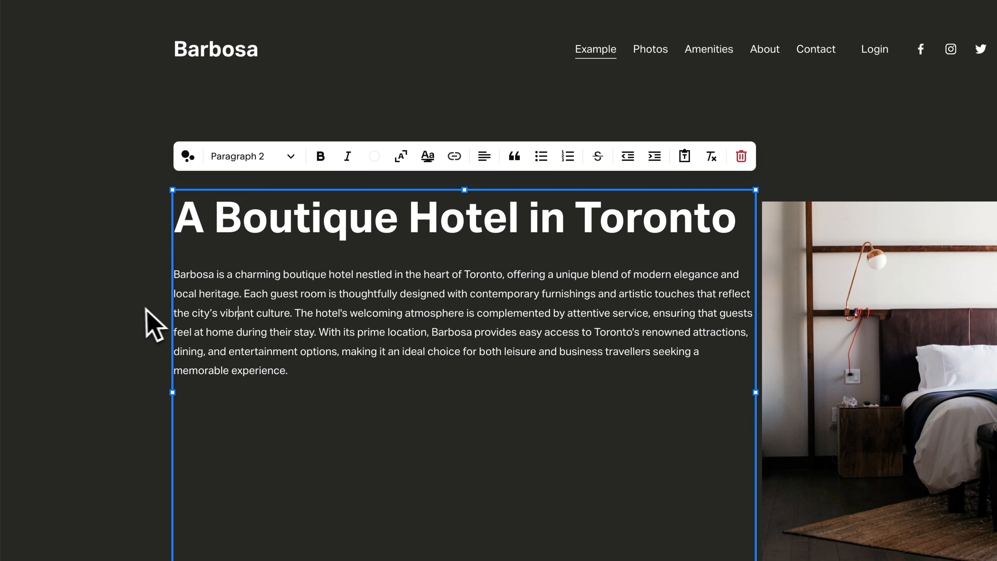
left_click(146, 328)
left_click(228, 303)
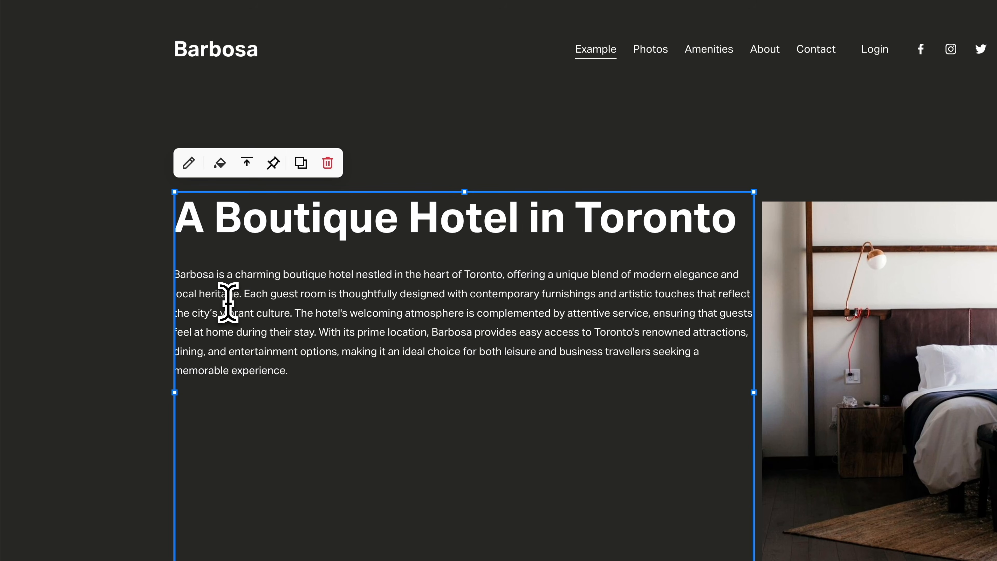
left_click(229, 303)
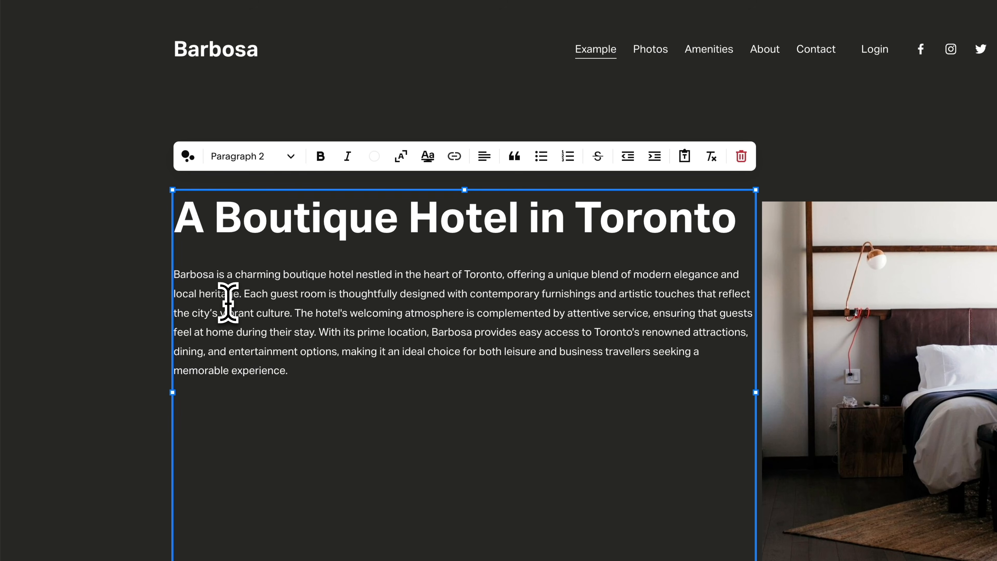
left_click(144, 307)
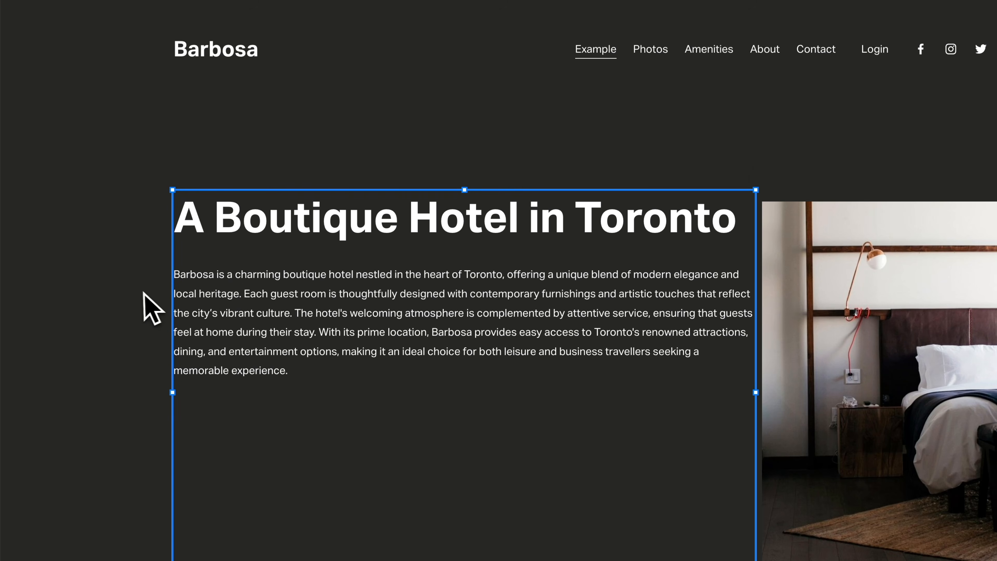
Step: Vertically center the heading and paragraph within the text block
left_click(258, 286)
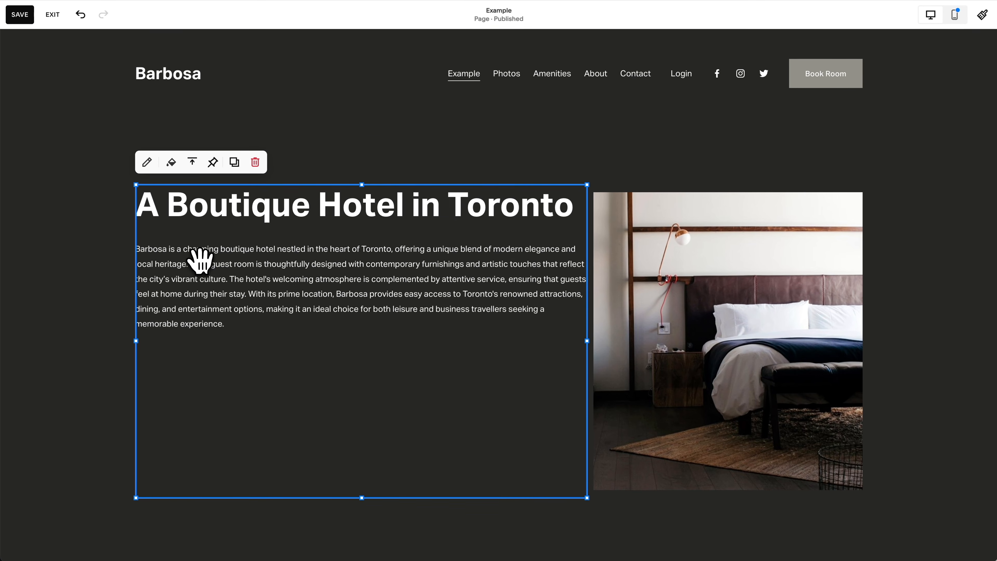
left_click(194, 169)
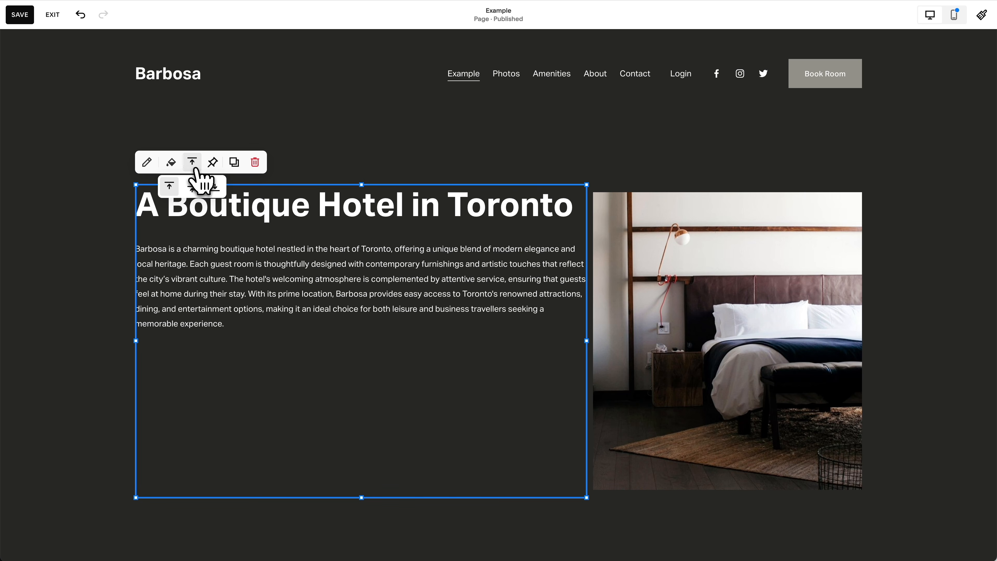
left_click(194, 190)
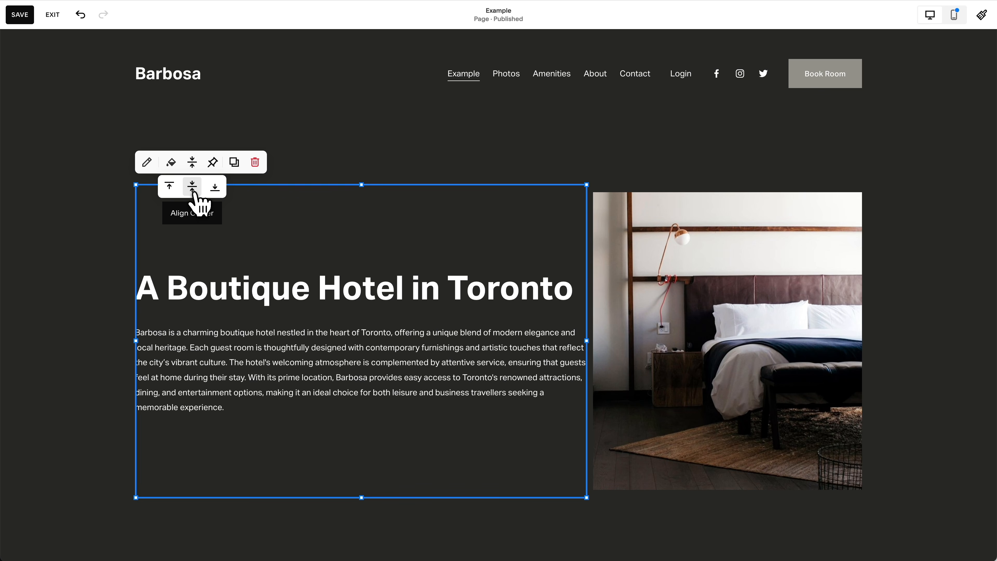
left_click(89, 241)
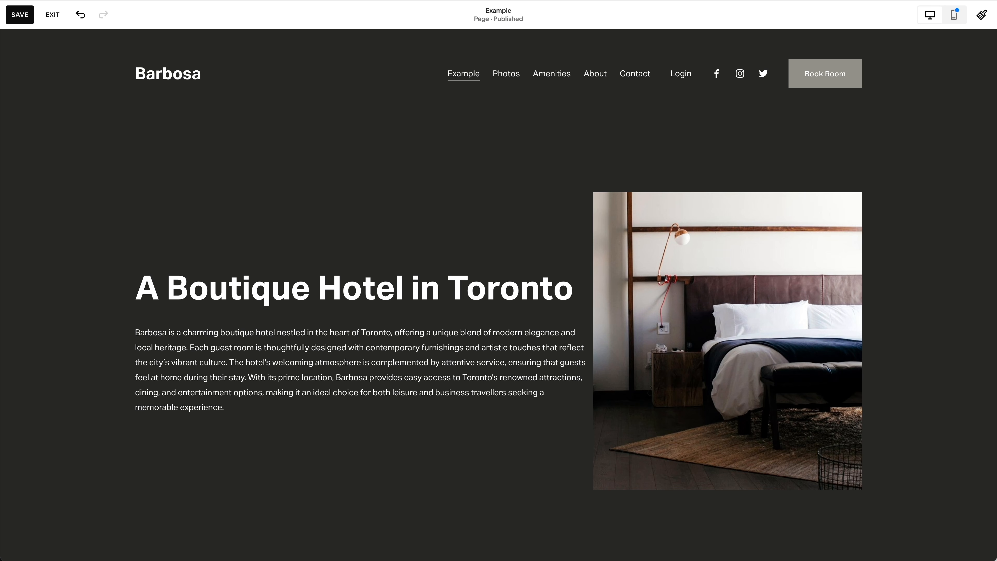
Step: Narrow the text block from its right side to leave a wider gap before the image
left_click(404, 302)
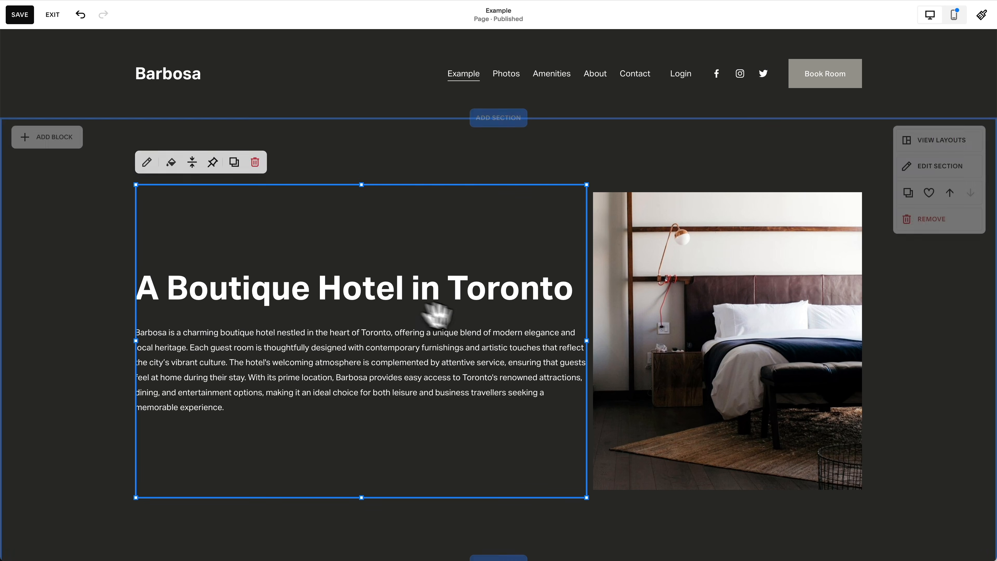
left_click_drag(580, 344, 577, 345)
left_click_drag(550, 346, 526, 345)
left_click(47, 307)
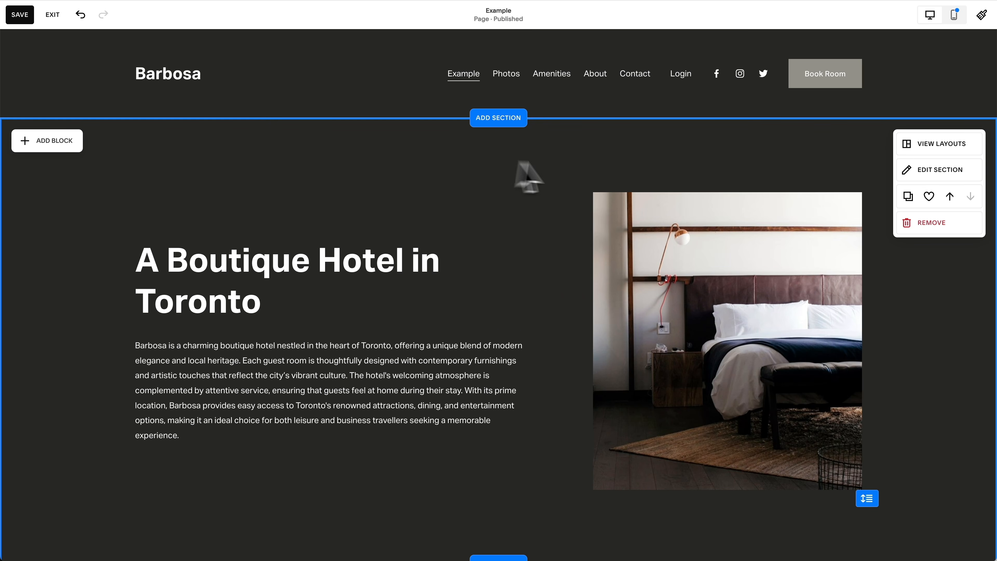
Step: Increase the section's grid row count to 20
left_click(920, 168)
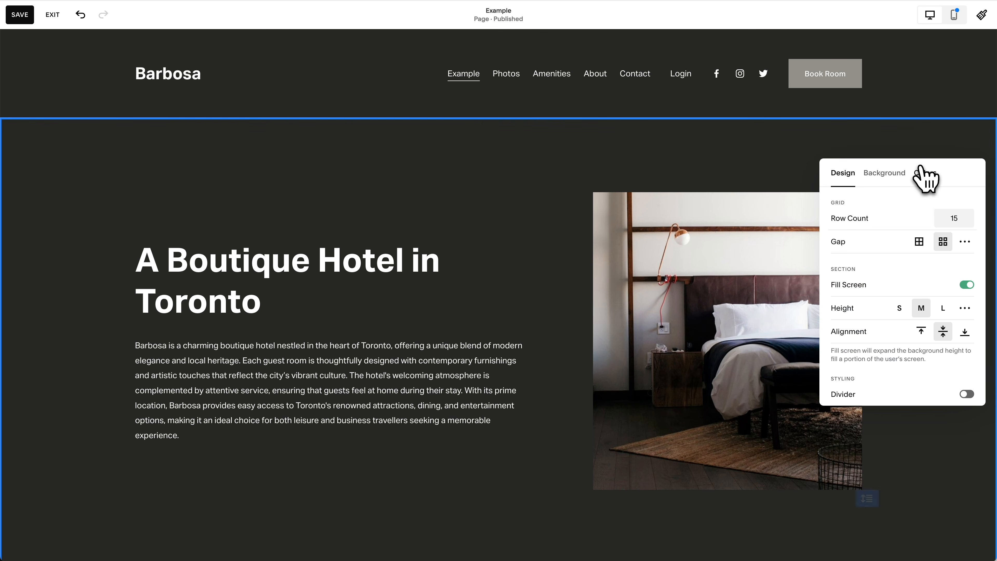
left_click(970, 215)
left_click(970, 215)
left_click(969, 215)
scroll(954, 149, "down", 2)
left_click(970, 216)
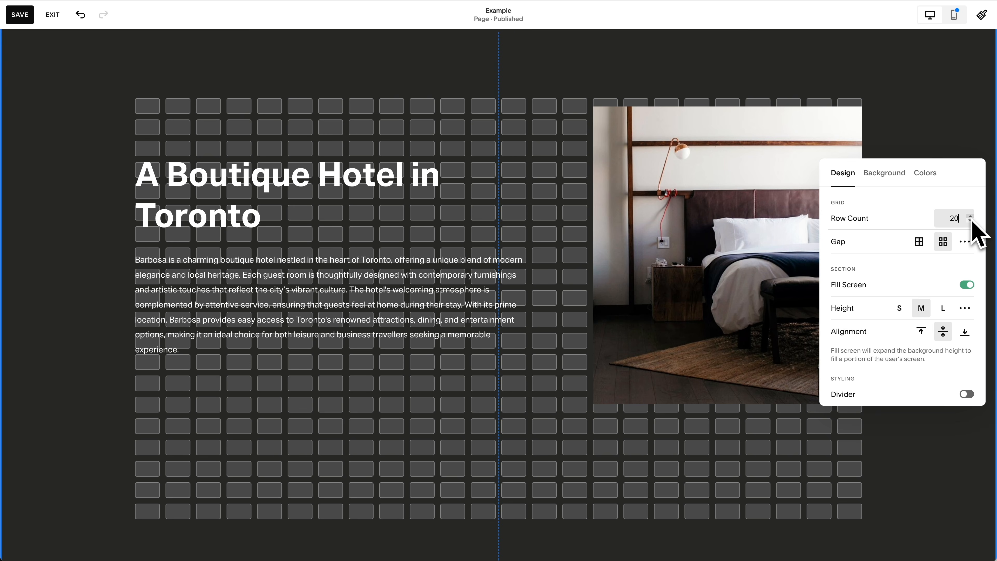
Step: Reduce the section's grid row count to 15 and close the section settings
left_click(972, 222)
left_click(971, 223)
left_click(971, 222)
left_click(971, 222)
left_click(960, 152)
mouse_move(865, 413)
left_mouse_down()
mouse_move(863, 498)
mouse_move(863, 414)
left_mouse_up()
mouse_move(741, 216)
left_mouse_down()
mouse_move(733, 365)
mouse_move(740, 211)
left_mouse_up()
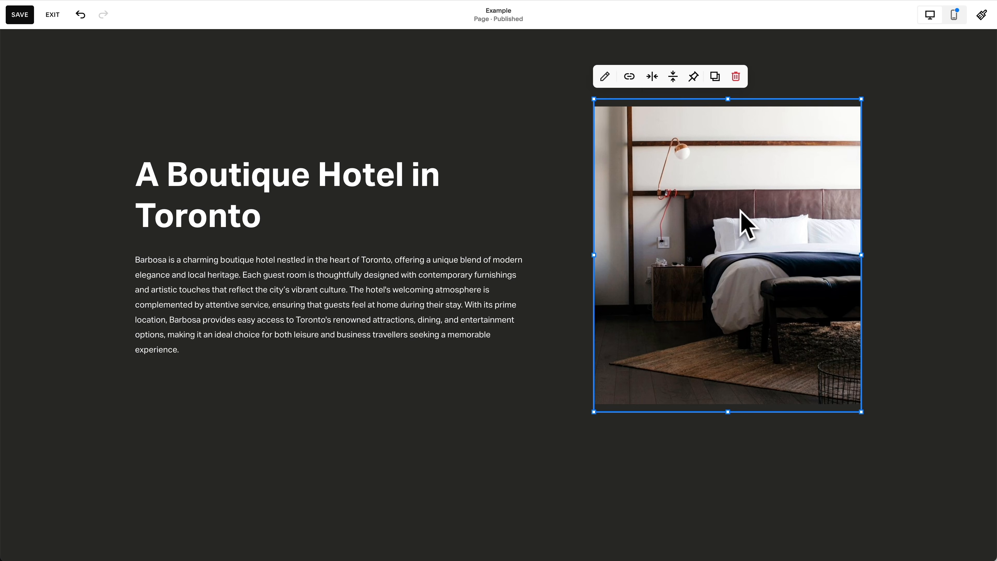
left_click(839, 58)
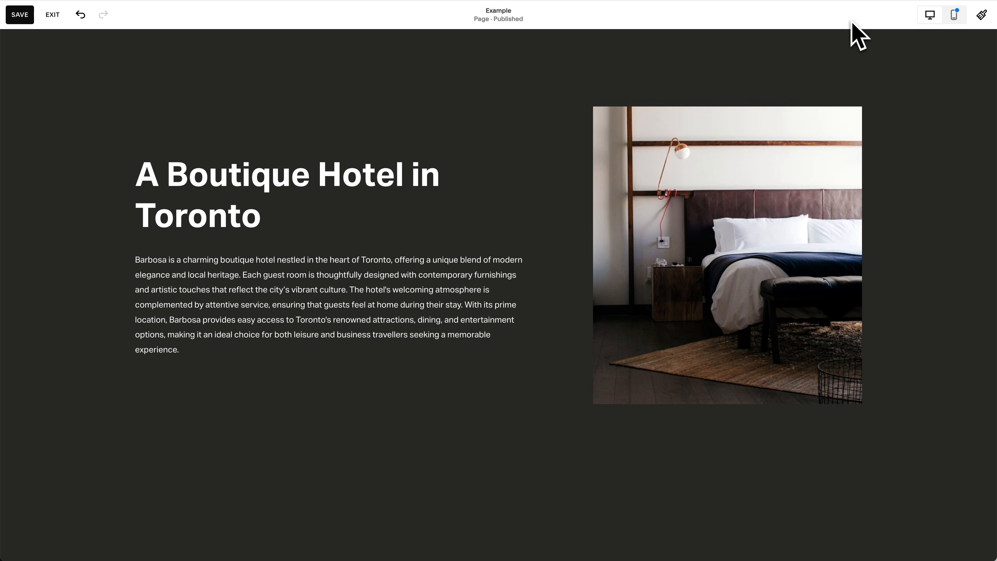
Step: Delete the hotel bedroom image block from the section
left_click(672, 200)
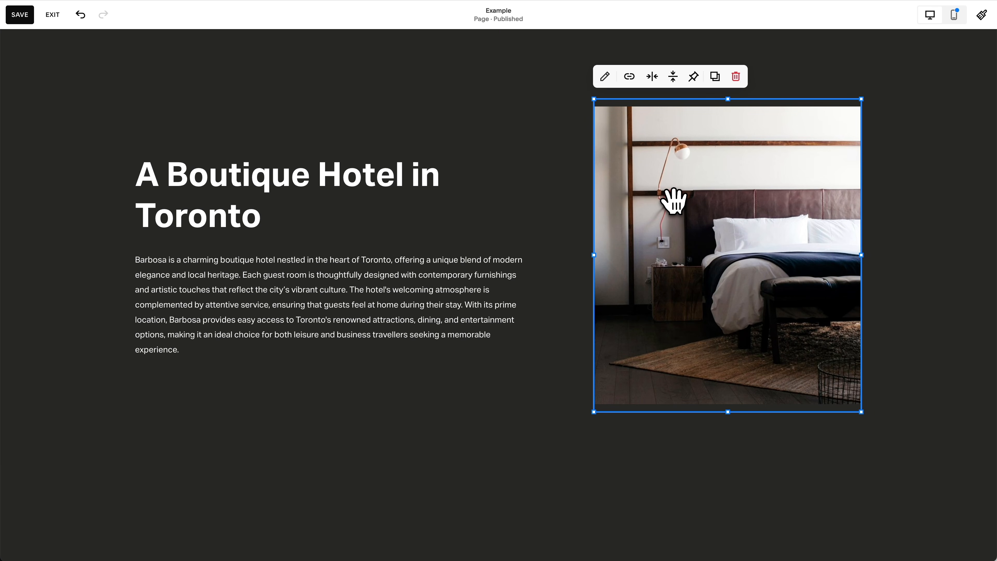
key("Delete")
Step: Center the text block horizontally in the section, widen it slightly, and shorten its height to fit the text
left_click(447, 193)
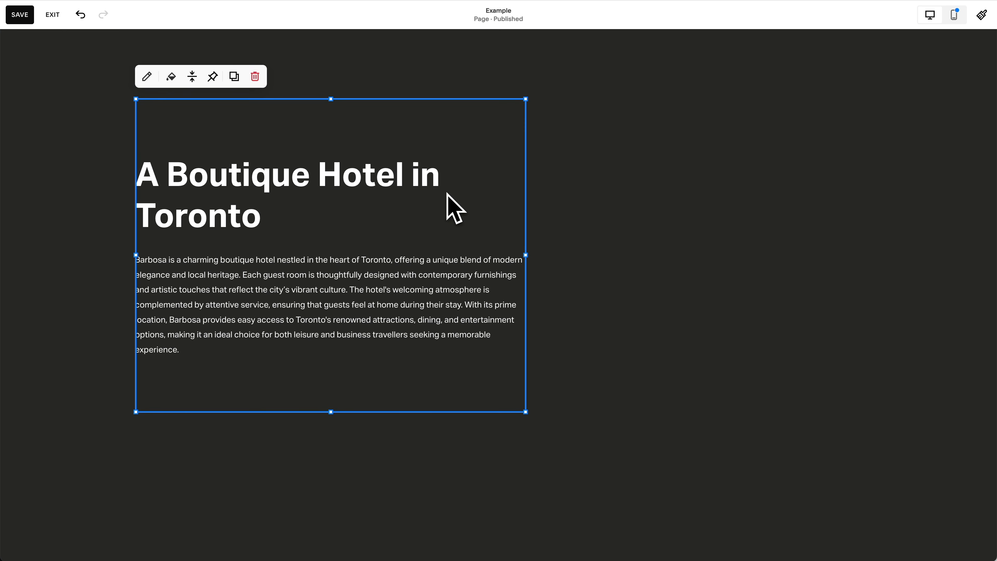
left_click_drag(446, 285, 575, 284)
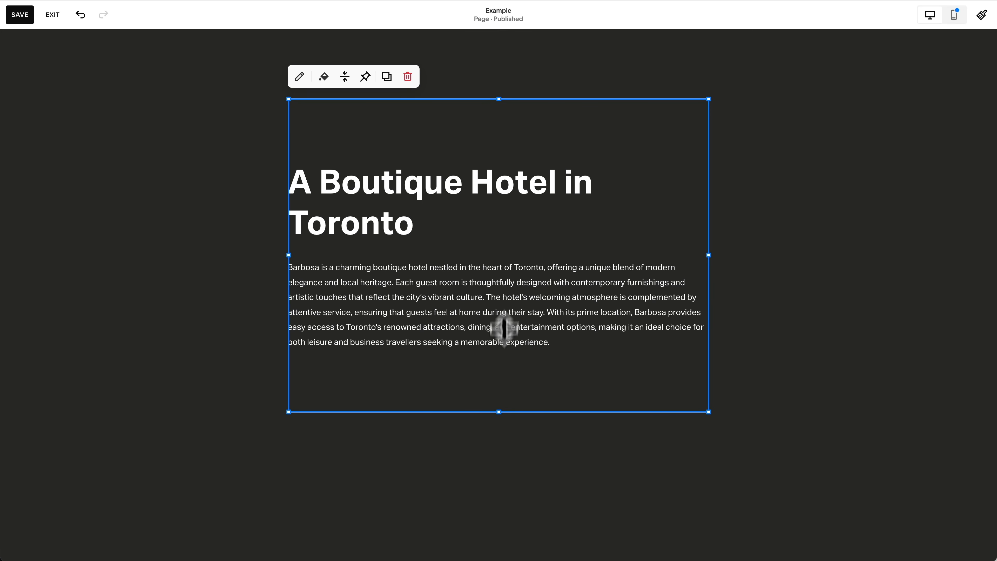
left_click_drag(499, 412, 498, 305)
Step: Center-align both the heading and the paragraph in the text block
left_click(485, 272)
key("ctrl+a")
left_click(529, 81)
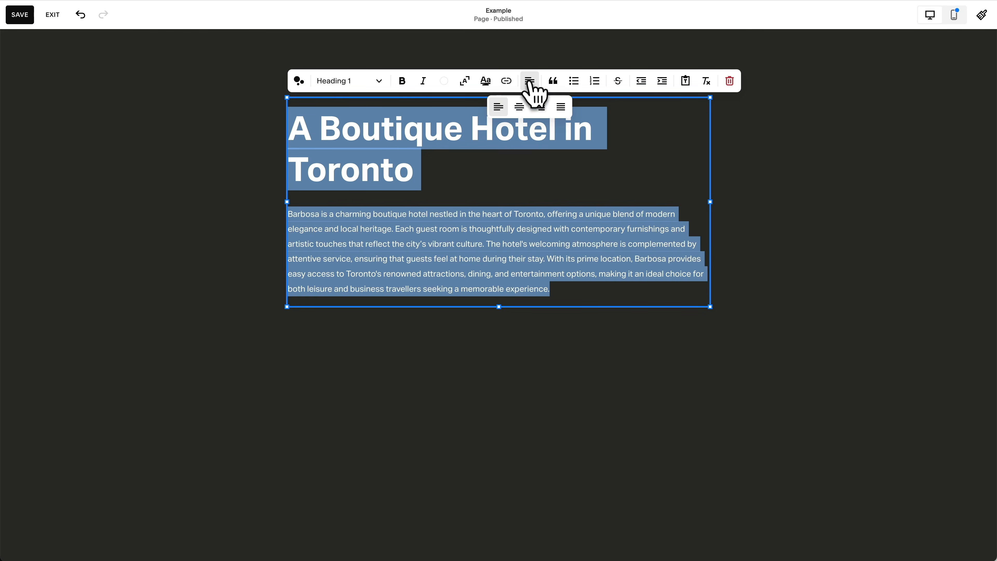
left_click(520, 107)
left_click(769, 206)
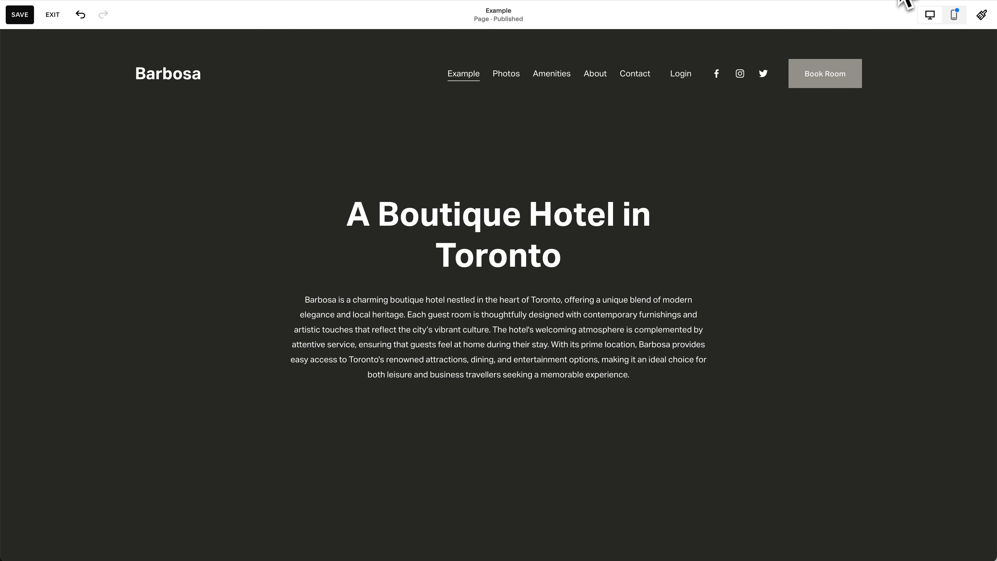
Step: Add the image outdoors.jpg as the section's background
mouse_move(797, 211)
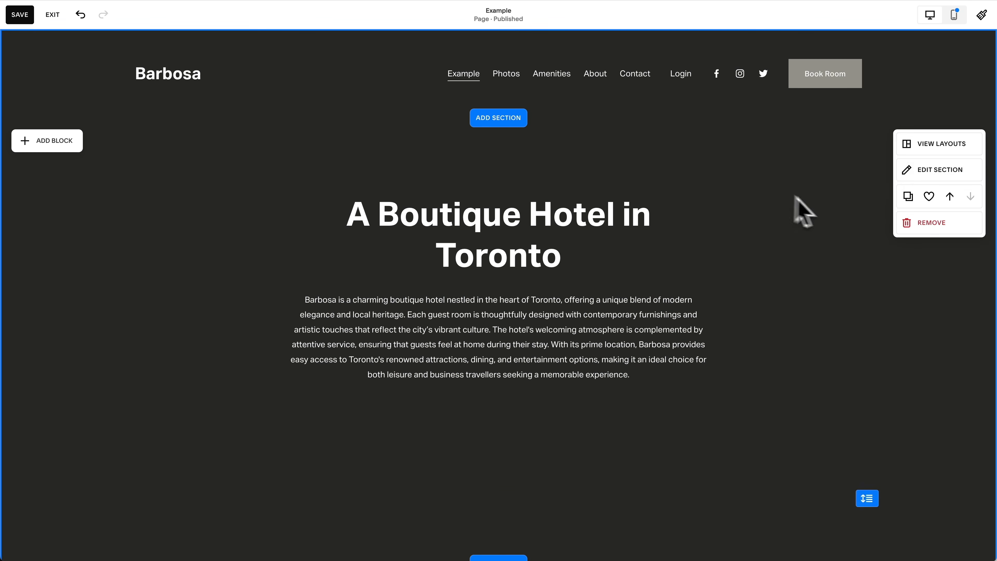
left_click(942, 173)
left_click(899, 175)
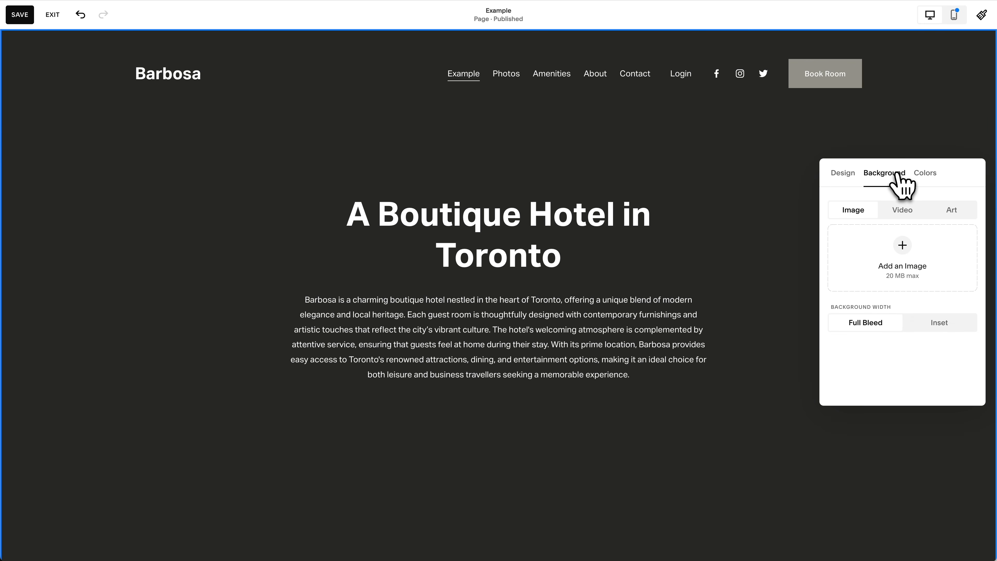
left_click(901, 257)
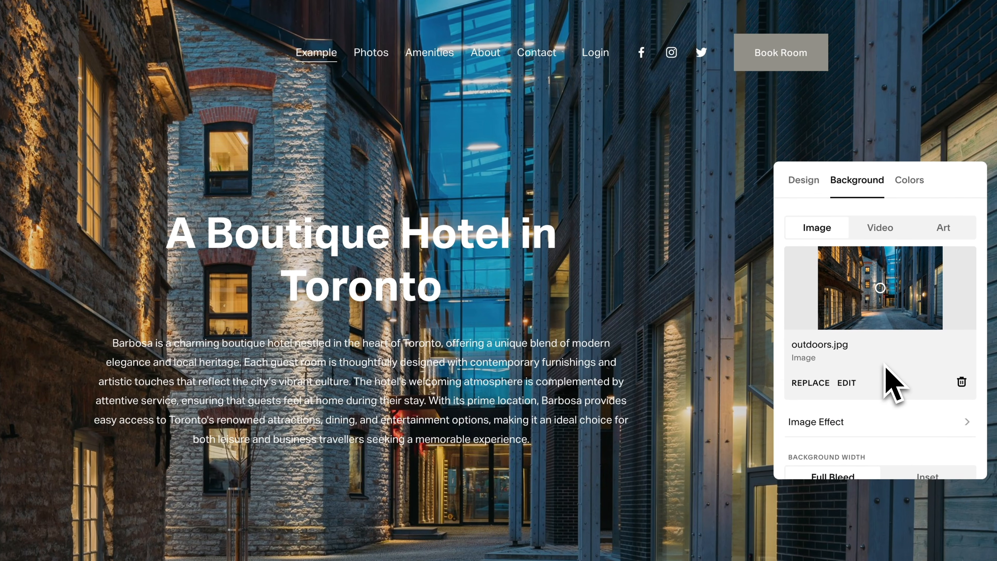
Step: Set the background image's overlay opacity to 74% and close the section settings
scroll(886, 365, "down", 3)
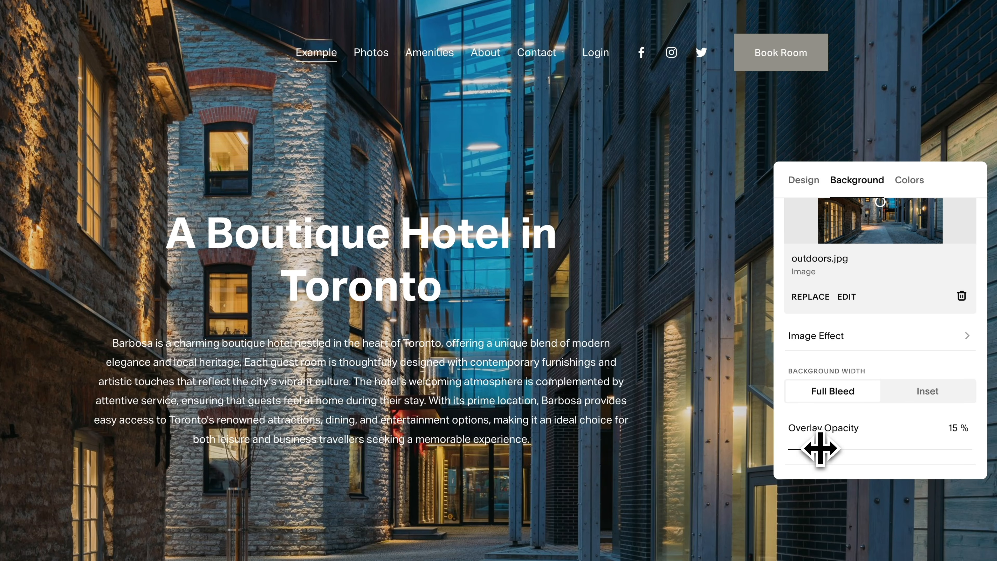
left_click_drag(820, 448, 929, 453)
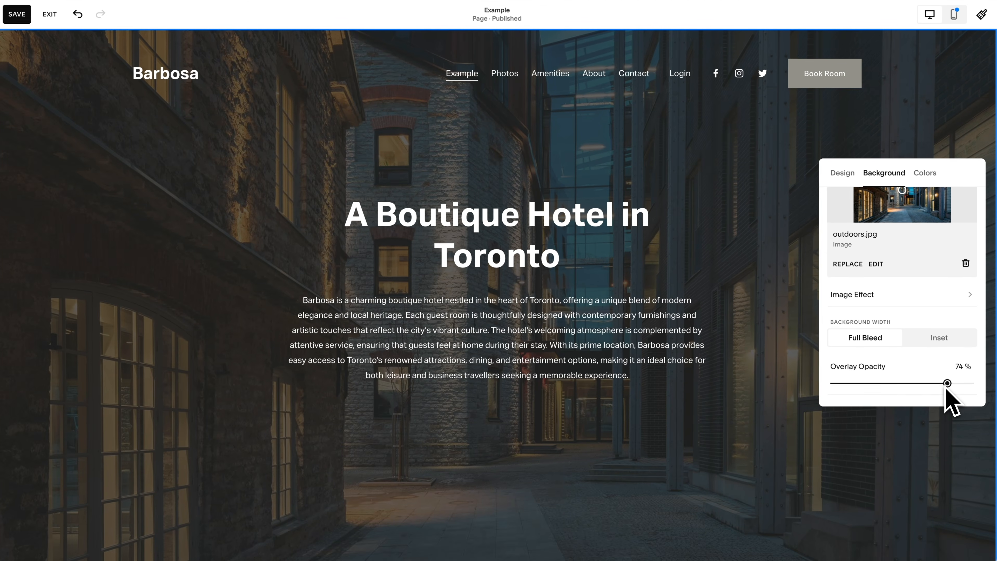
left_click(782, 397)
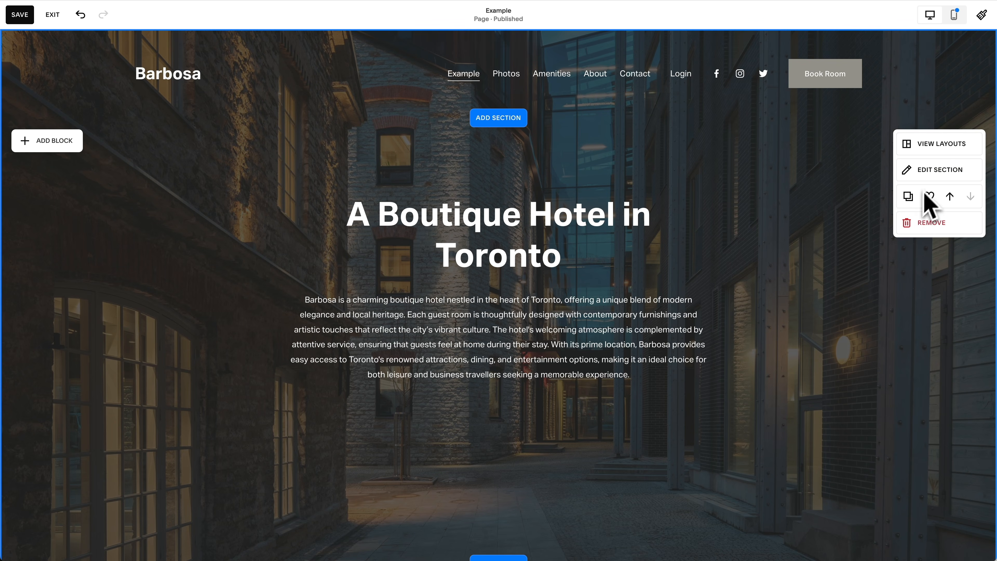
Step: Try the S and M section heights, then set the section's height to L
left_click(936, 188)
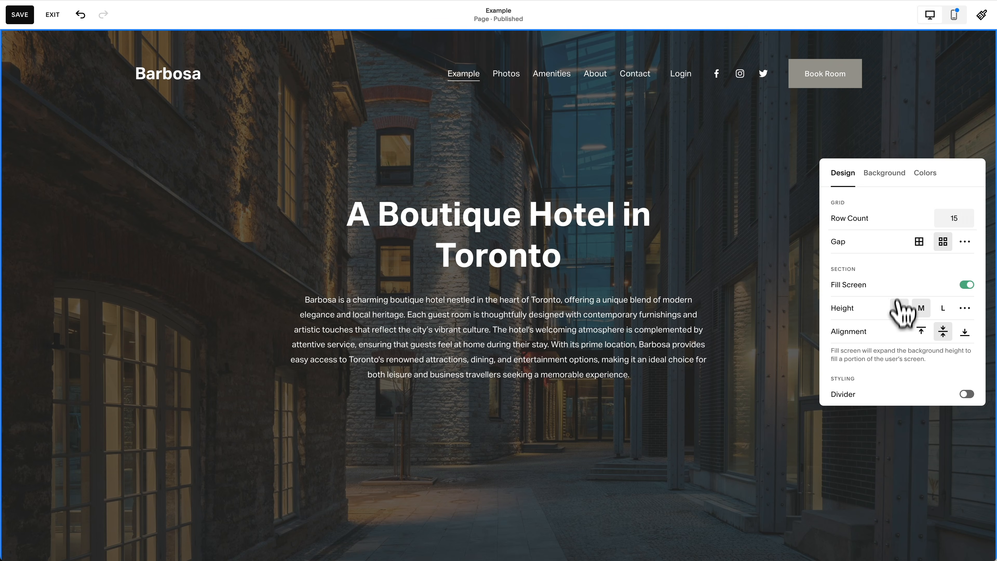
left_click(899, 316)
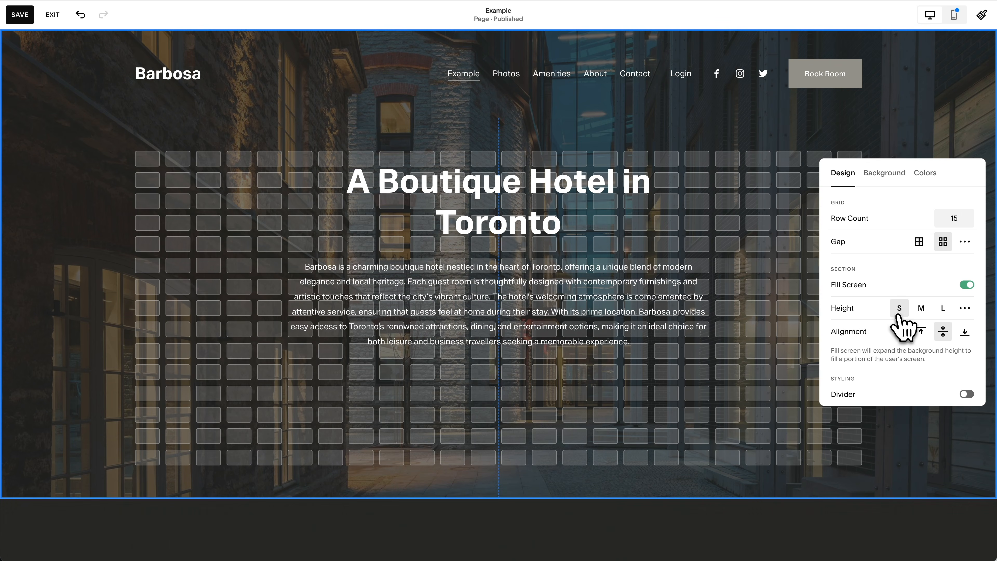
left_click(920, 312)
left_click(943, 313)
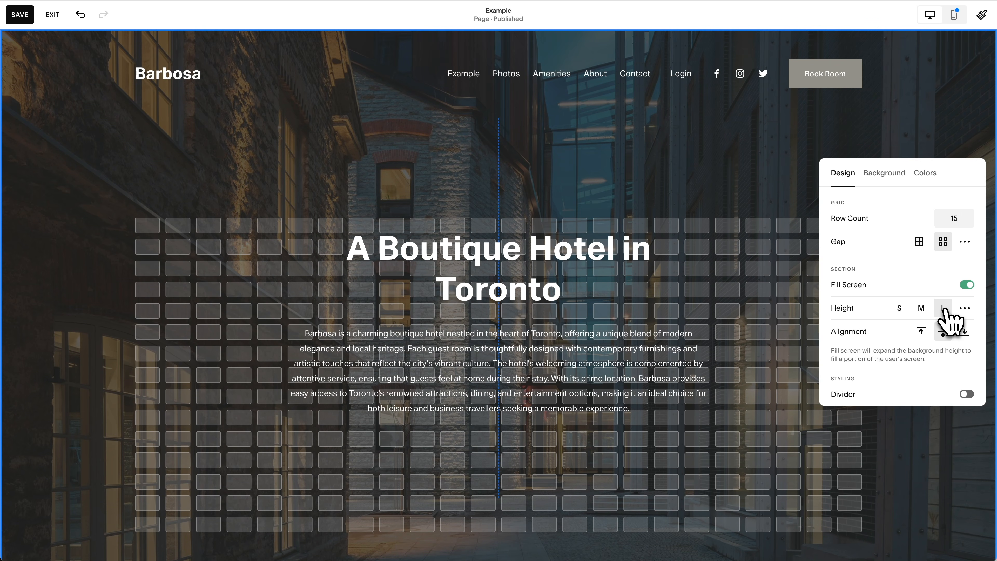
Step: Try the section's bottom and middle content alignments, then align the content to the top
left_click(920, 333)
left_click(964, 332)
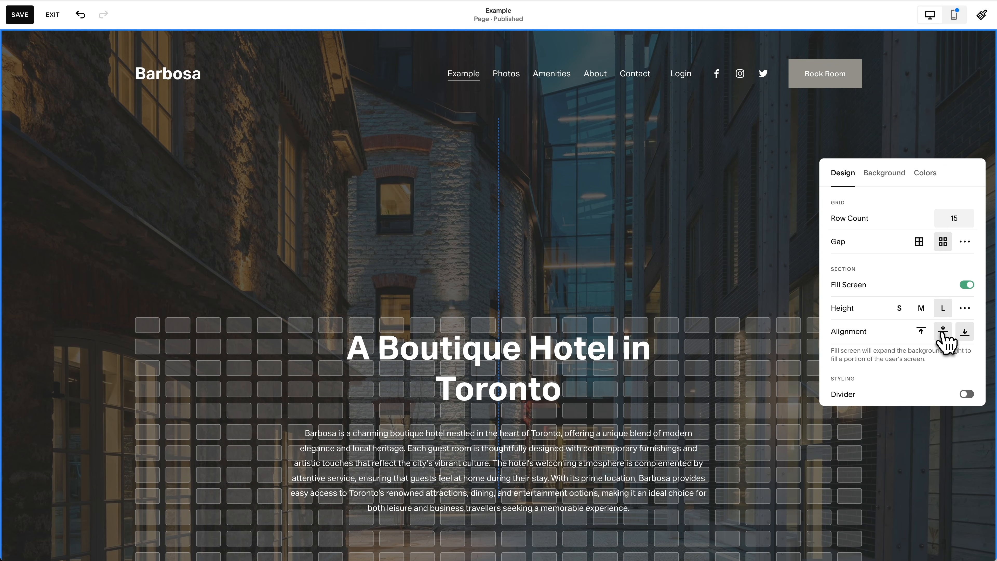
left_click(942, 331)
left_click(920, 331)
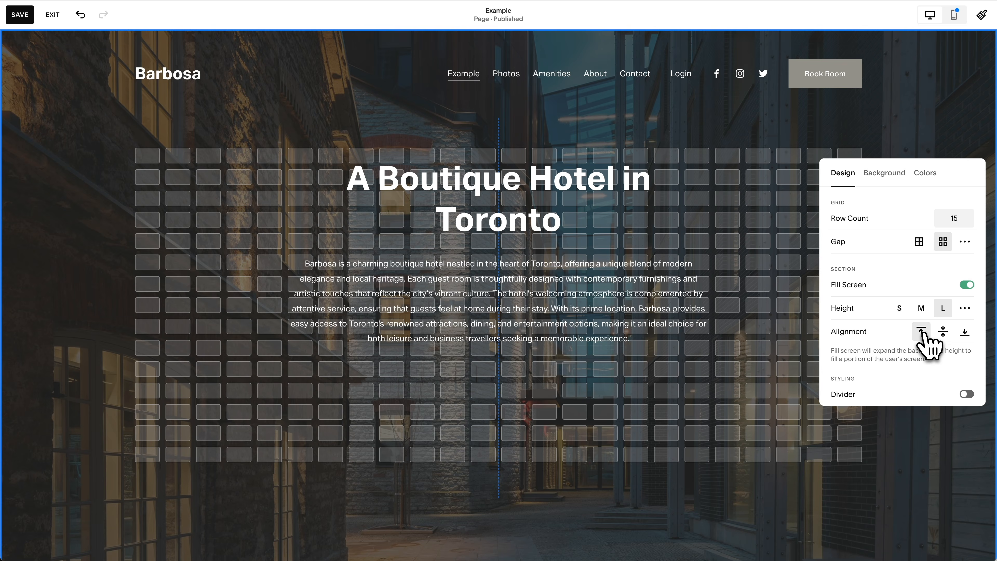
Step: Close the section settings and add a Book Room button block centered below the hotel description
left_click(921, 427)
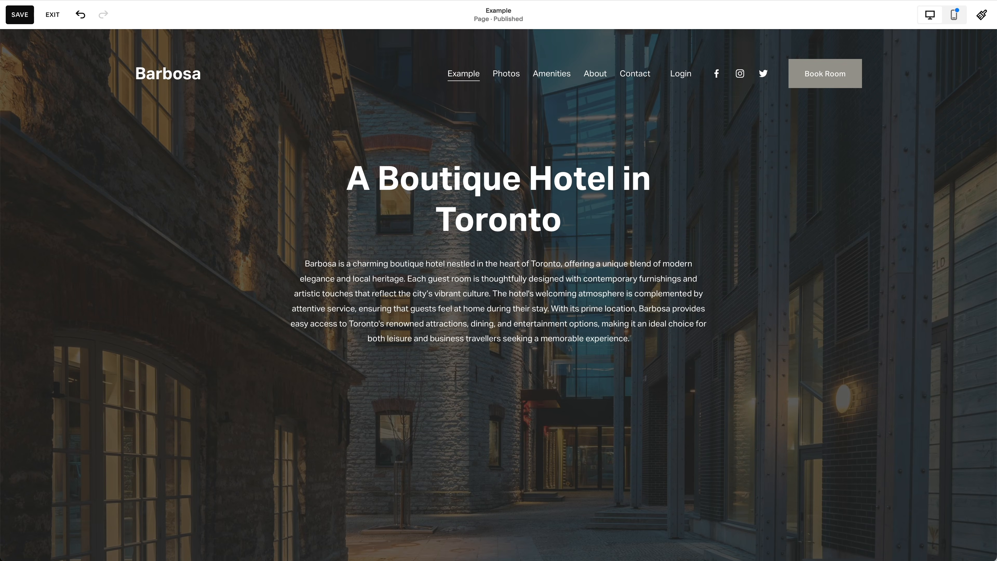
left_click(67, 146)
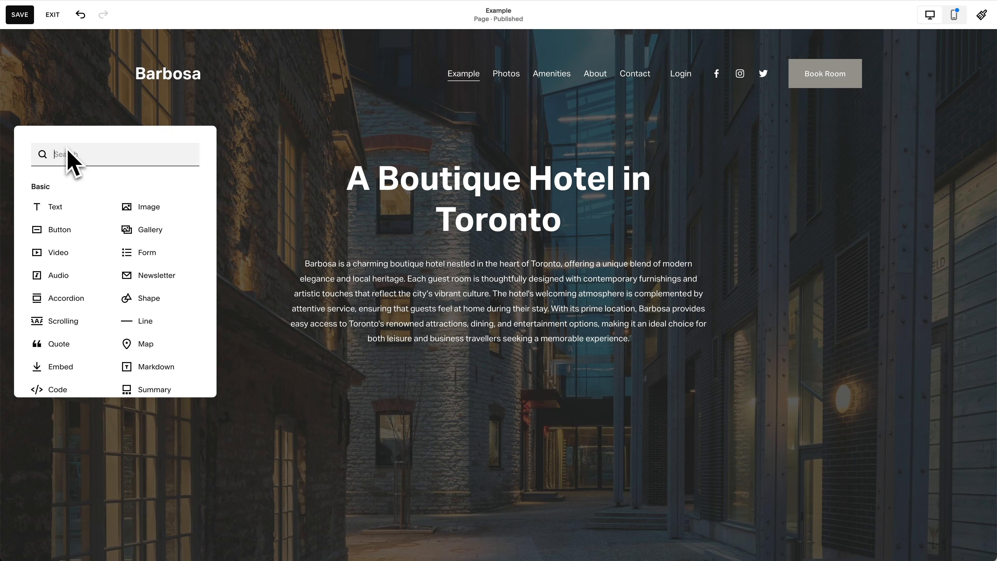
left_click(55, 229)
left_click_drag(187, 167, 467, 392)
double_click(467, 390)
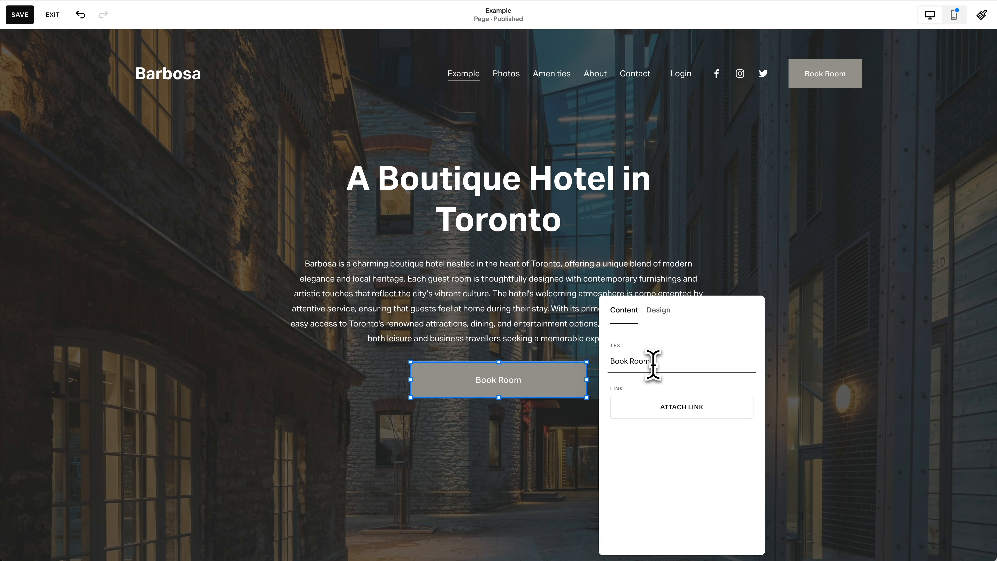
left_click(820, 351)
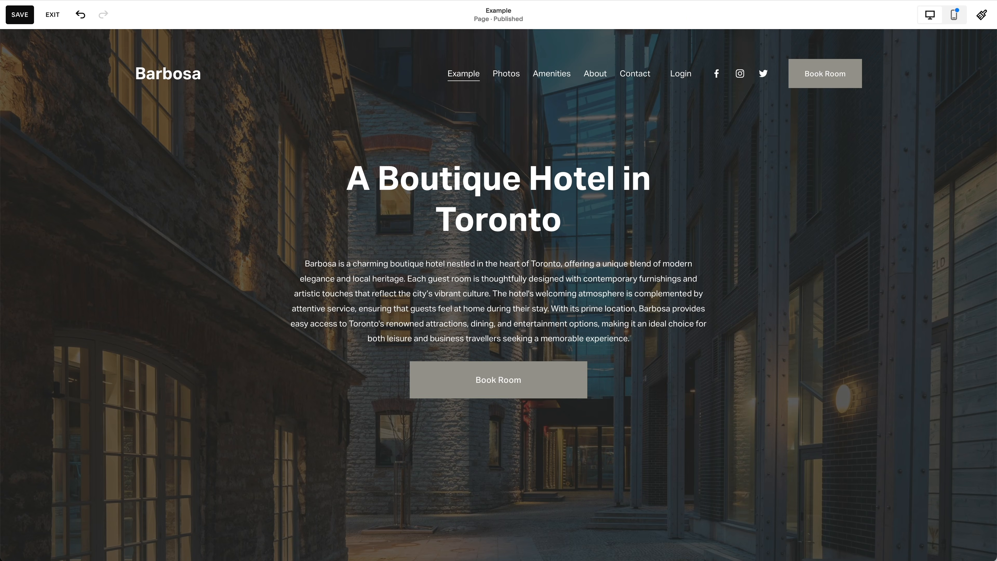
Step: Add the People section layout "Meet the Team" with two overlapping portraits below the background image section
scroll(930, 356, "down", 7)
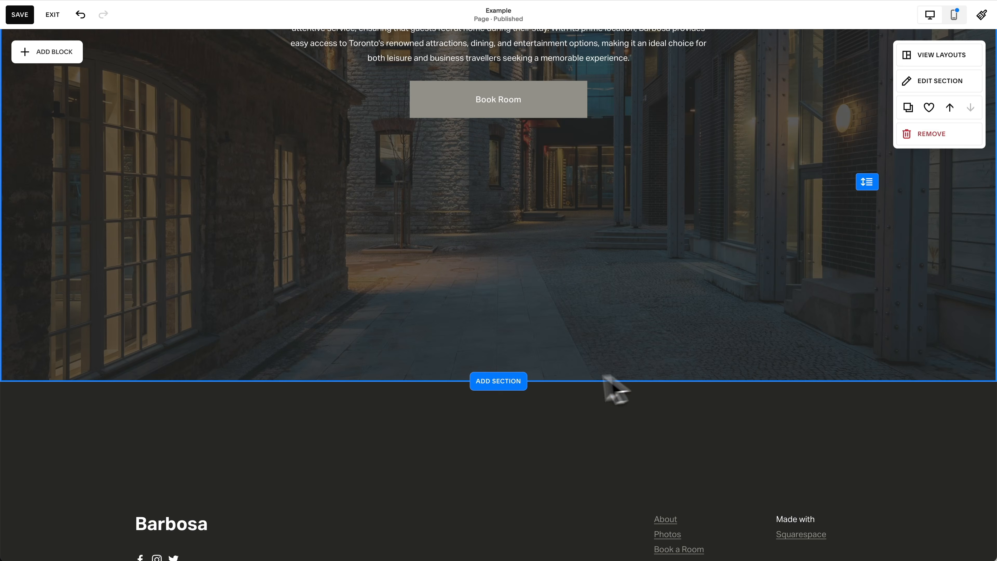
left_click(505, 383)
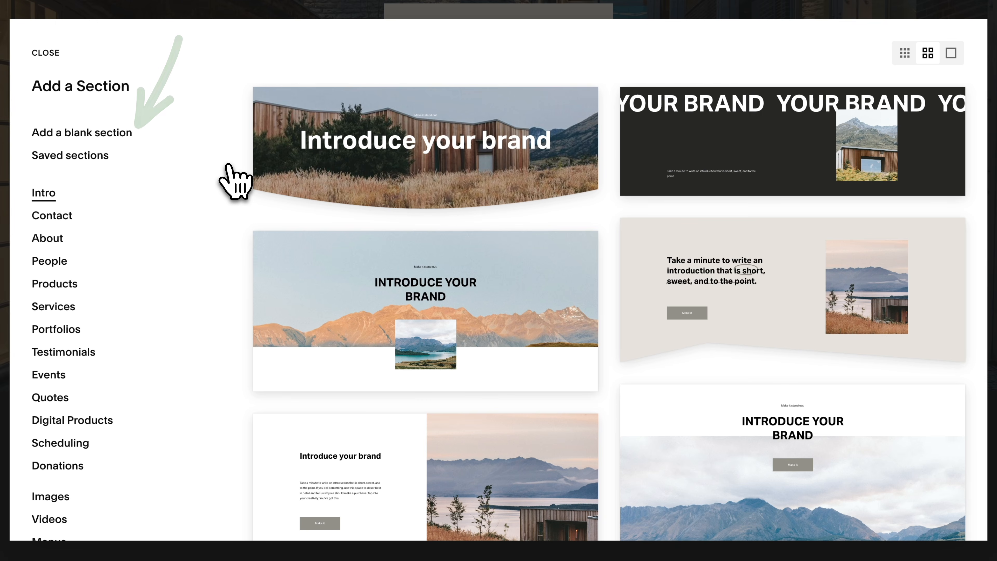
scroll(247, 165, "down", 3)
scroll(255, 181, "down", 20)
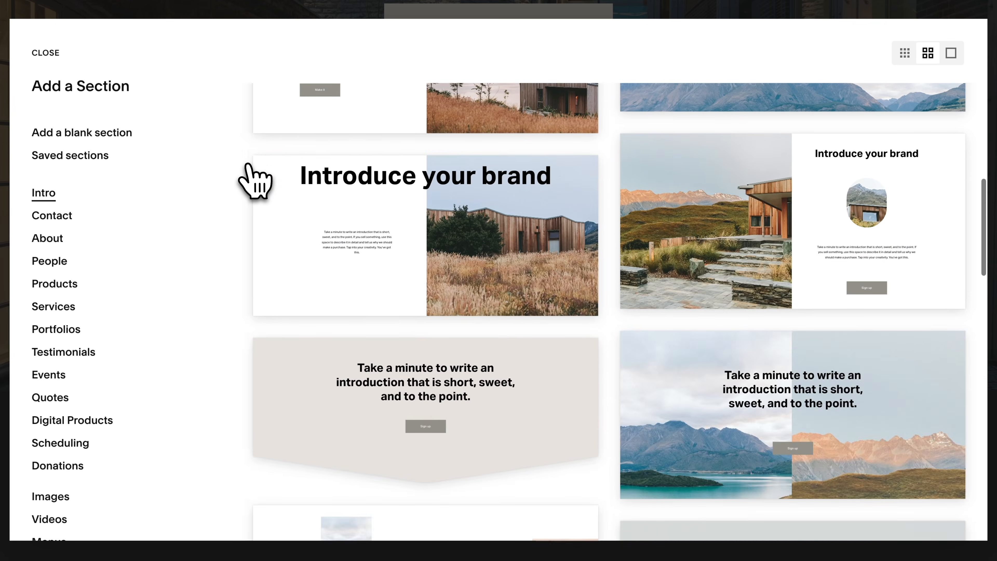
scroll(251, 177, "down", 10)
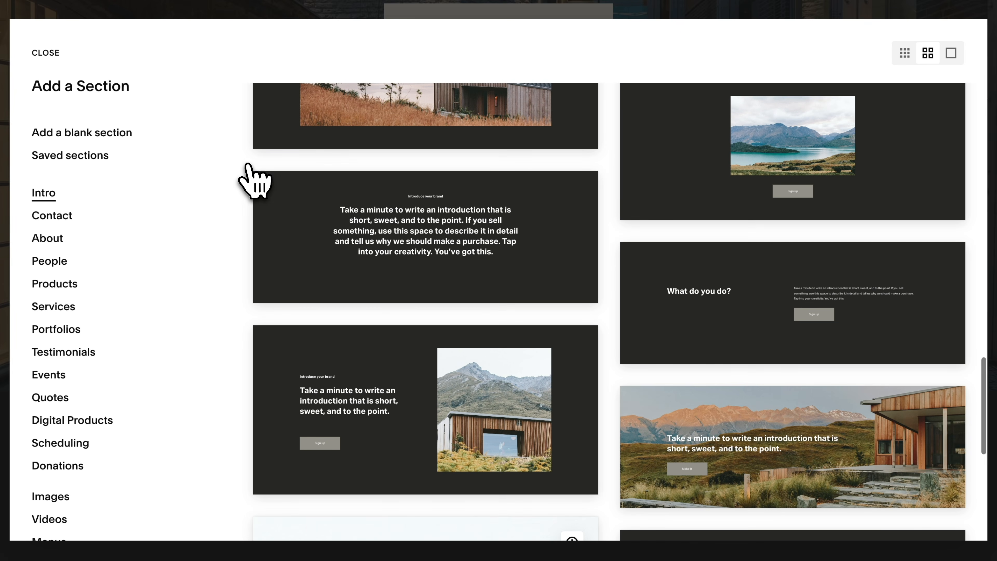
left_click(62, 260)
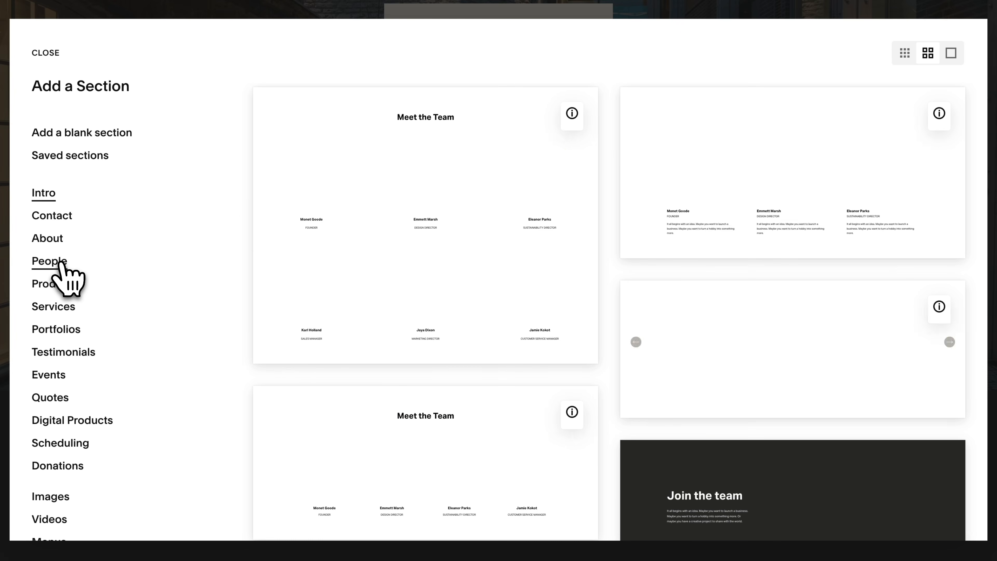
scroll(239, 226, "down", 5)
scroll(239, 228, "down", 15)
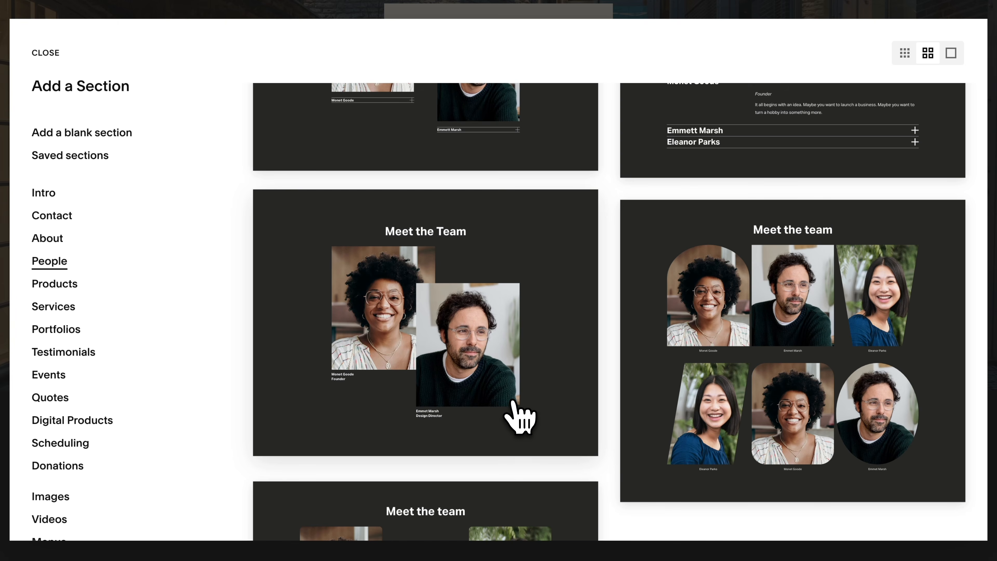
left_click(511, 402)
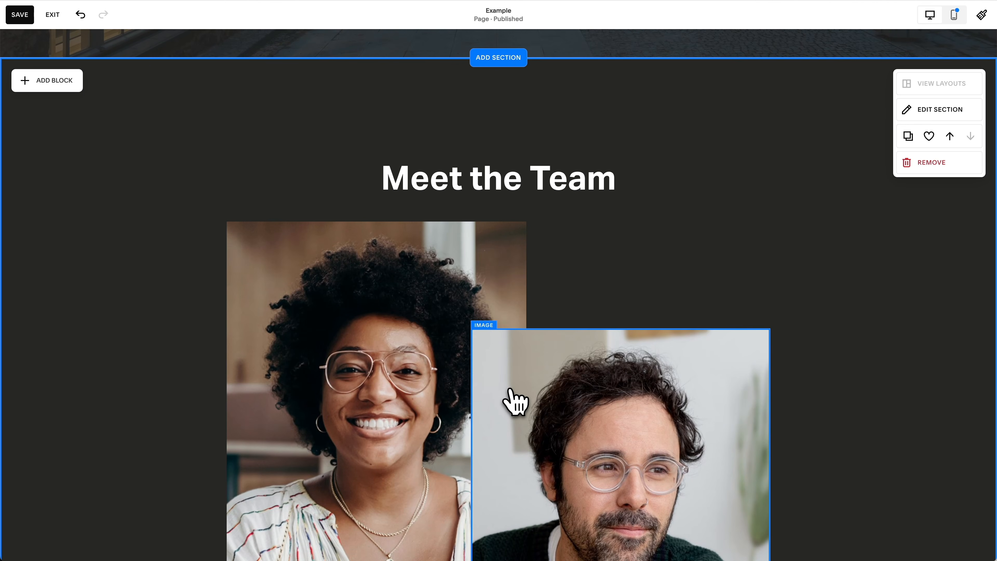
Step: Move the founder's portrait in front of the overlapping portrait, then send it back behind
scroll(871, 397, "down", 3)
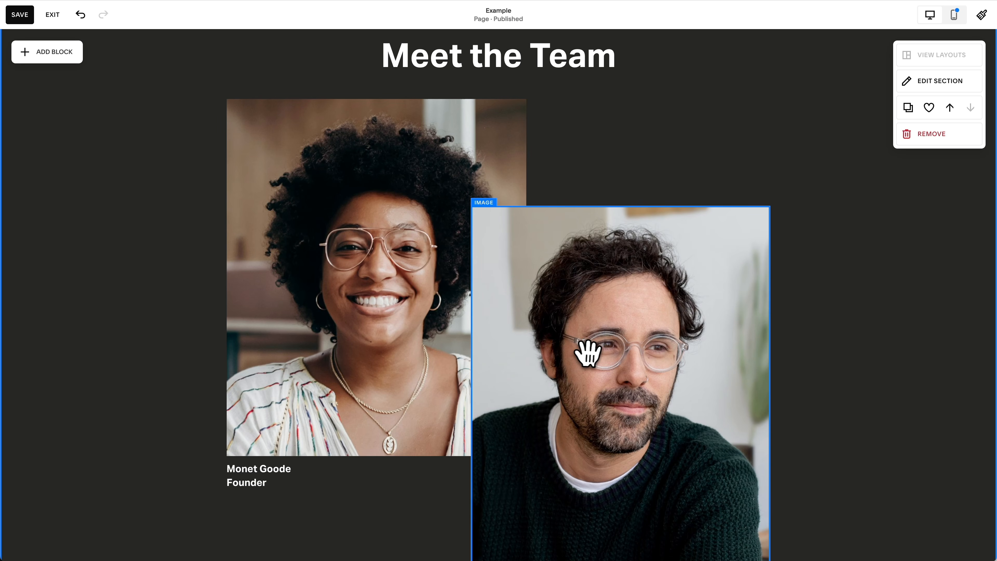
left_click(401, 242)
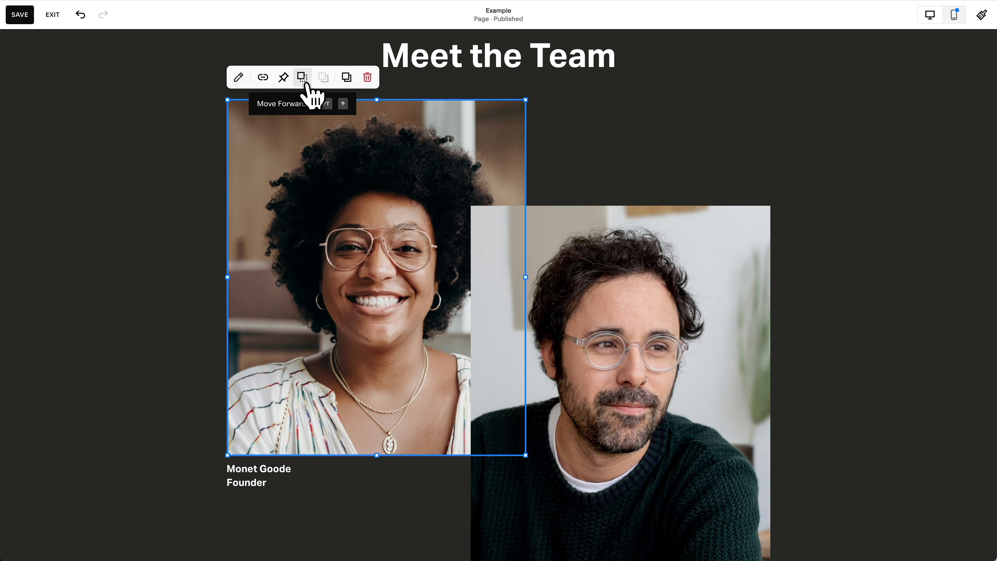
left_click(309, 92)
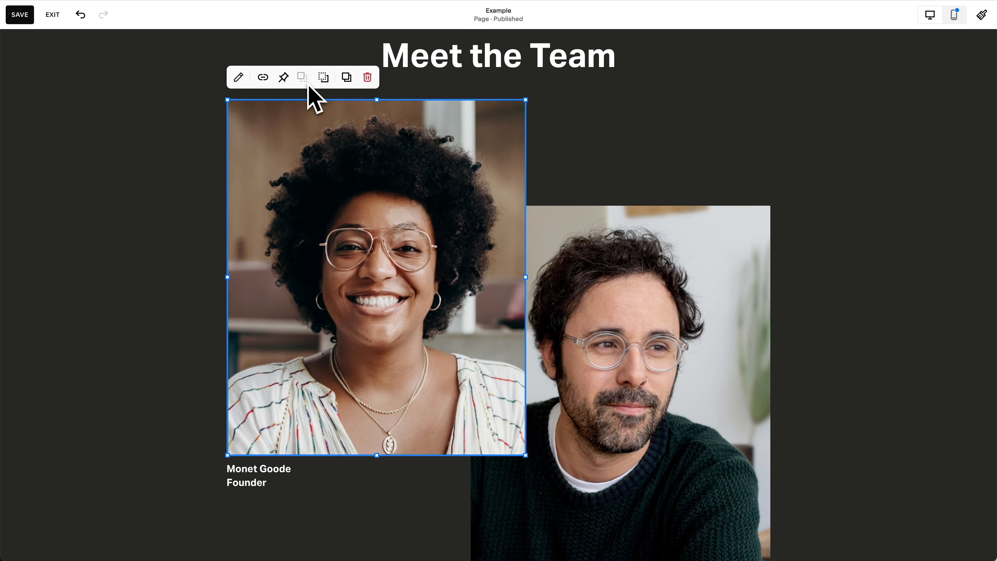
left_click(324, 78)
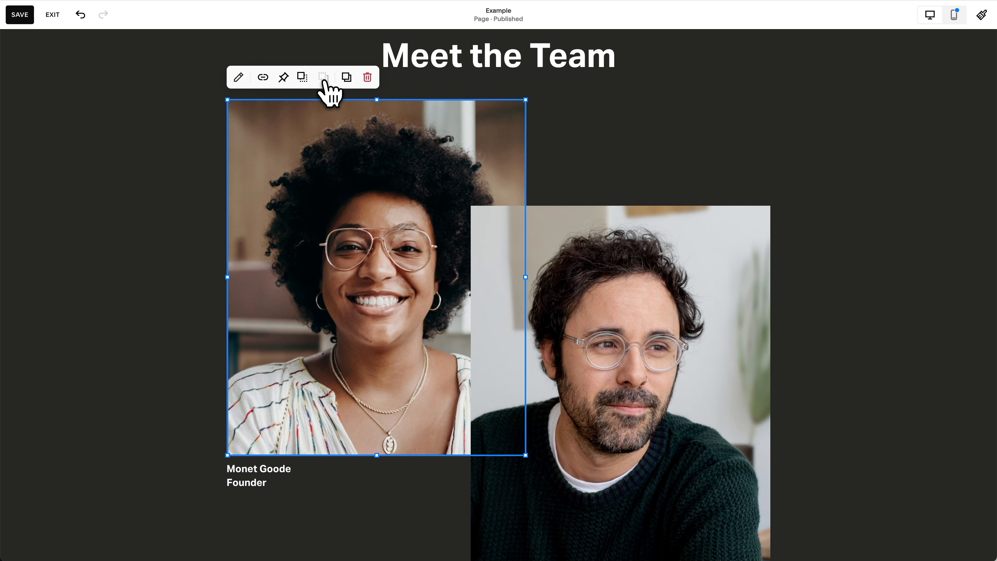
left_click(148, 188)
Step: Move the Boutique Hotel section below the Meet the Team section, then restore the original section order
scroll(879, 307, "up", 5)
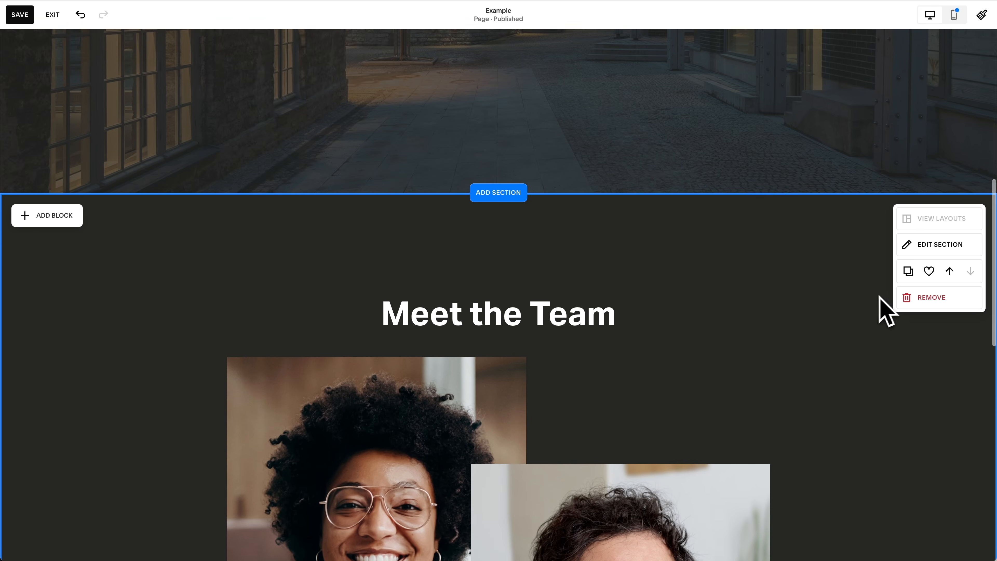
scroll(818, 311, "up", 10)
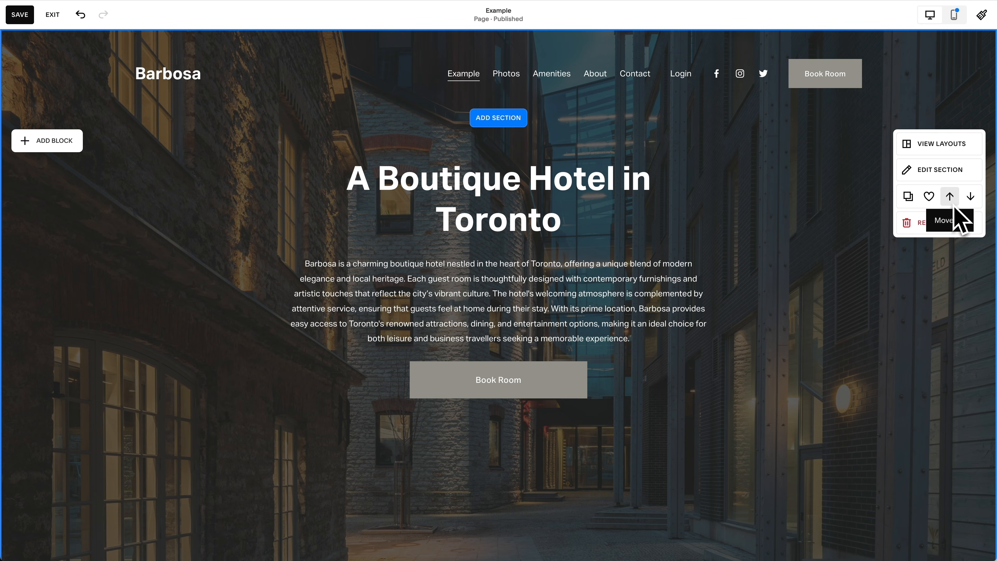
left_click(969, 197)
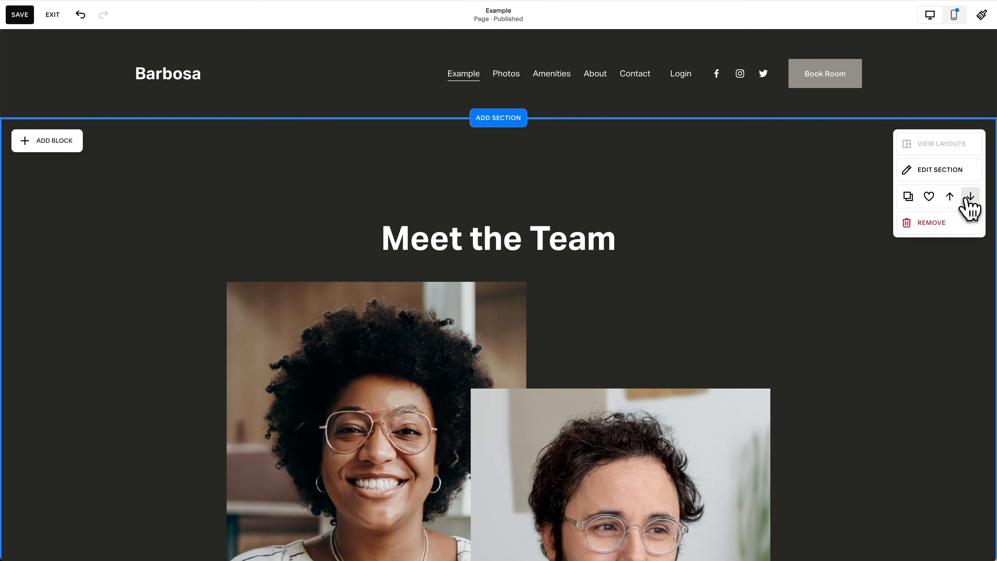
left_click(968, 197)
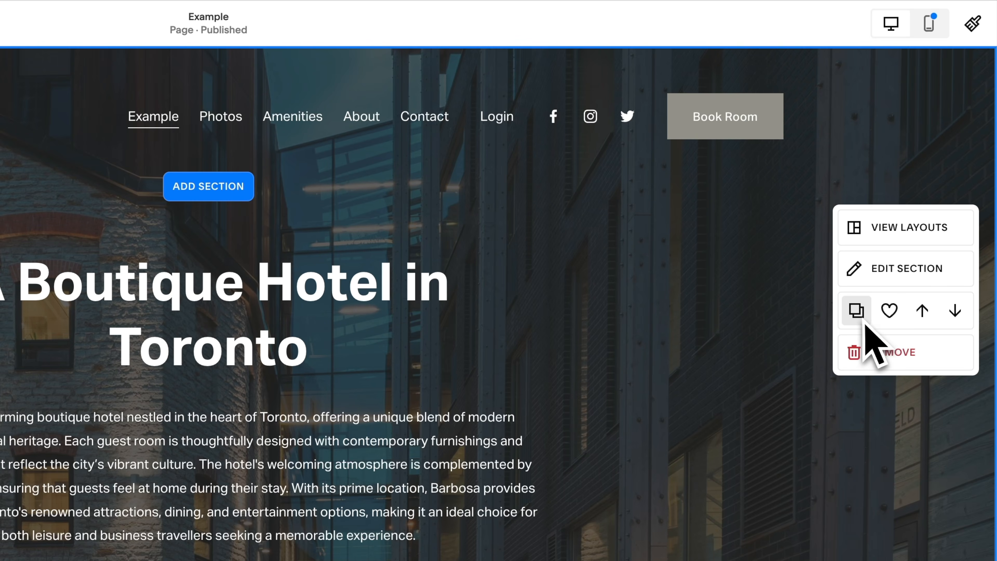
Step: Turn on the divider for the Boutique Hotel section
scroll(823, 268, "down", 6)
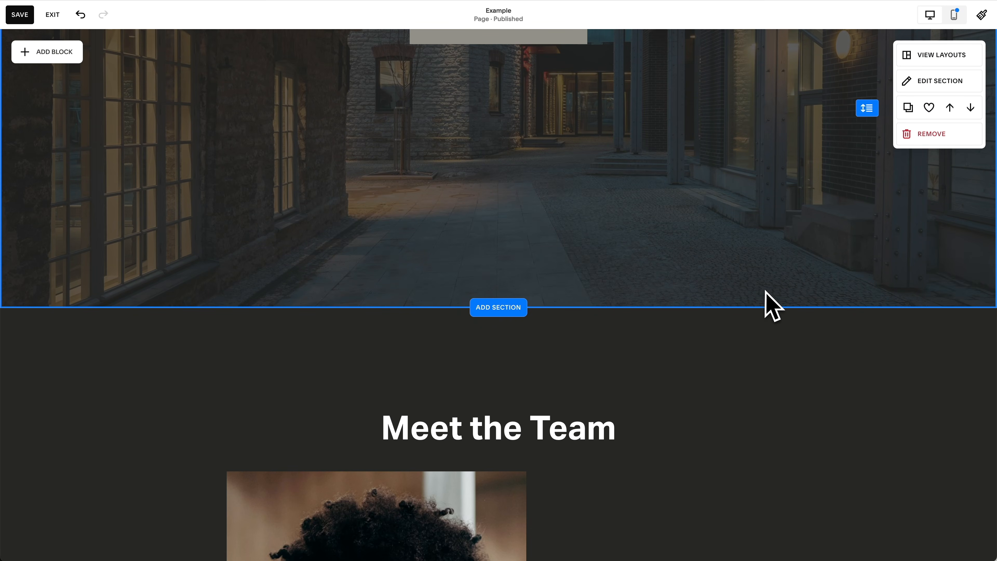
left_click(953, 86)
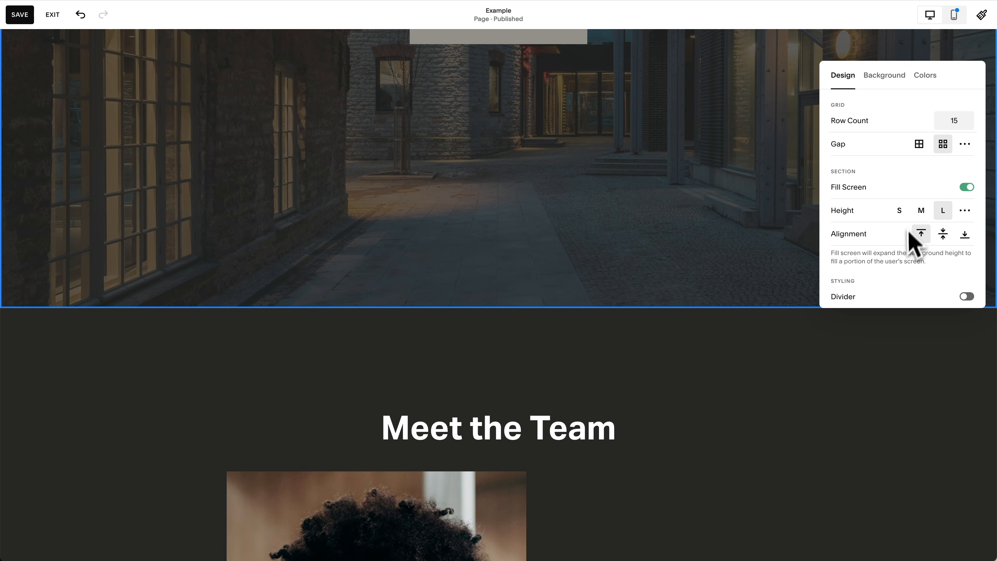
scroll(914, 244, "down", 3)
left_click(967, 225)
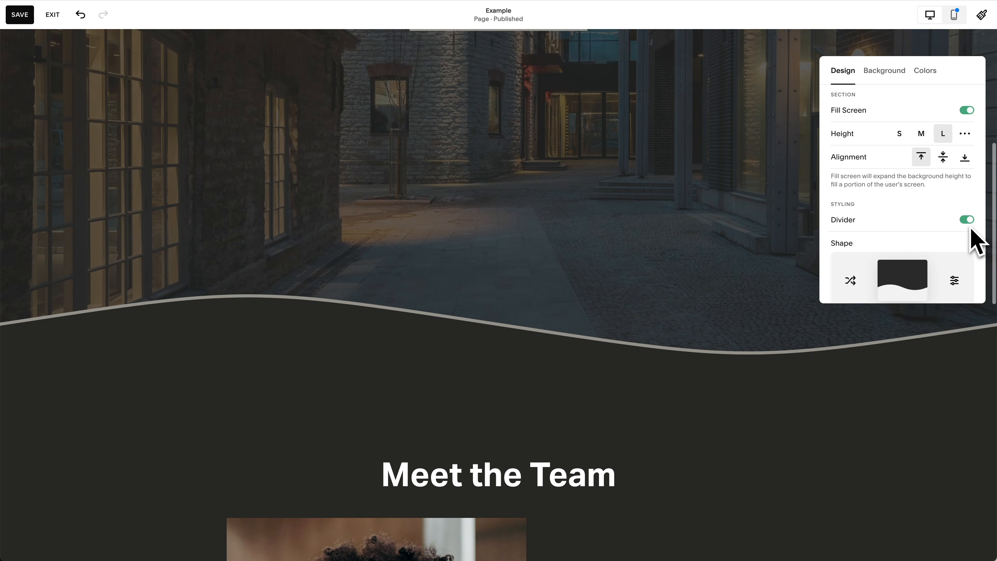
Step: Try several pointed, slanted and curved divider shapes, then reselect the wave shape
scroll(972, 239, "down", 4)
scroll(934, 188, "down", 3)
left_click(899, 125)
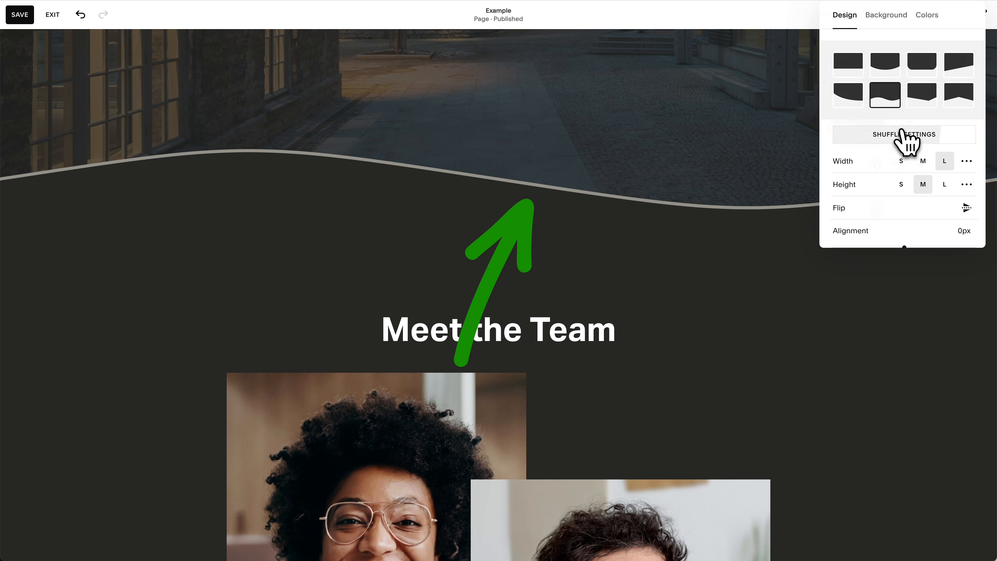
left_click(923, 96)
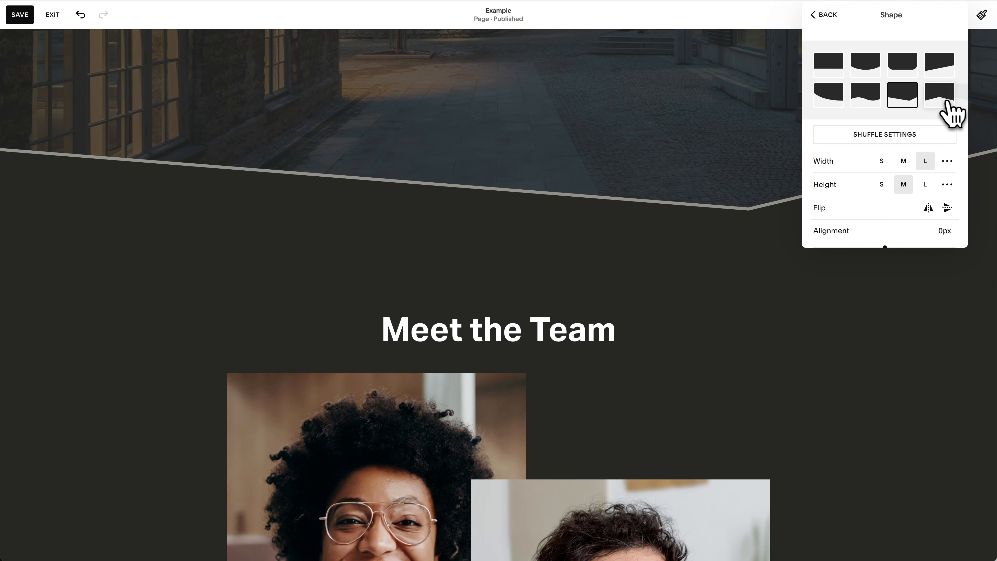
left_click(938, 94)
left_click(939, 65)
left_click(870, 66)
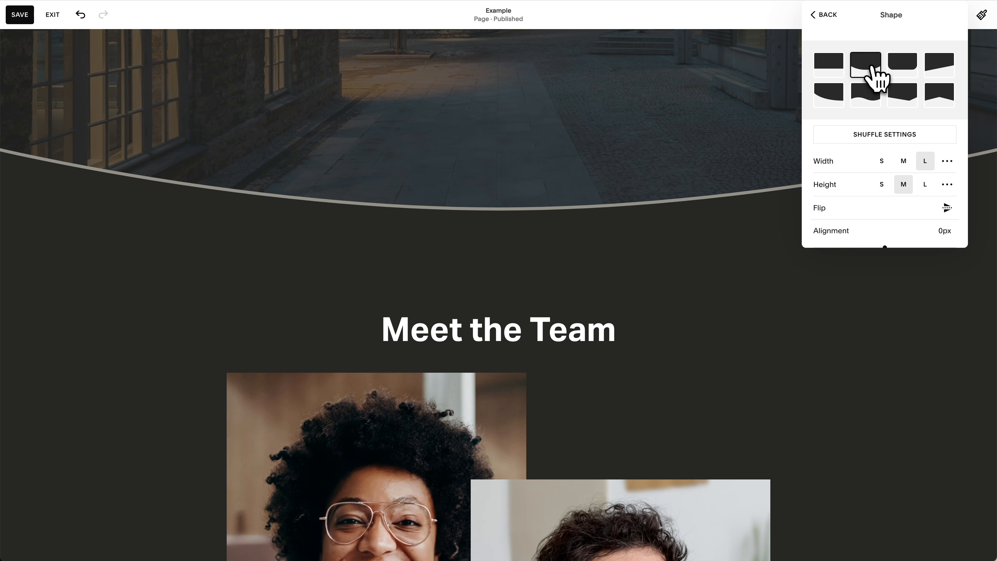
left_click(836, 90)
left_click(861, 96)
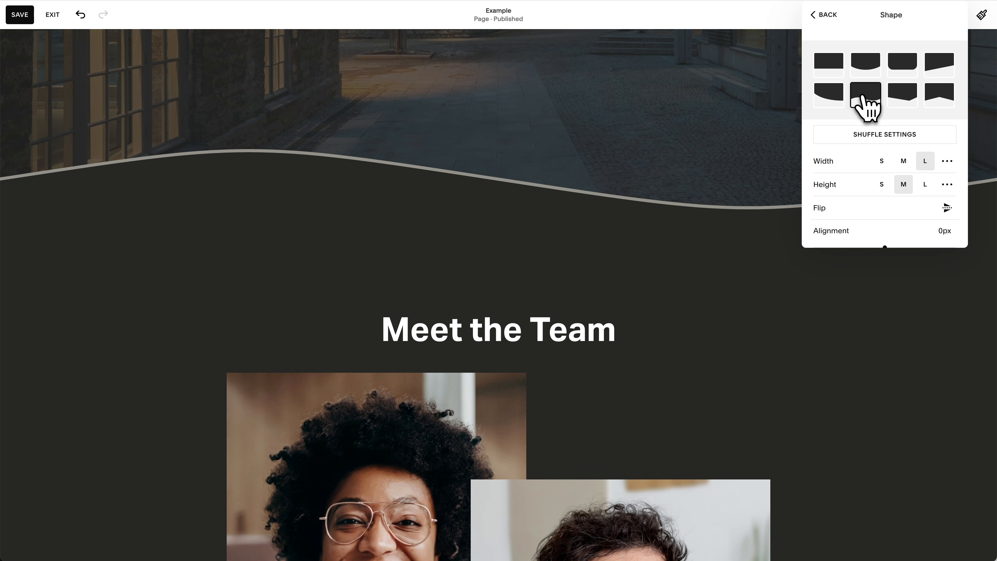
Step: Set the section divider's stroke to none and close the section settings
left_click(826, 16)
scroll(854, 160, "down", 5)
left_click(902, 185)
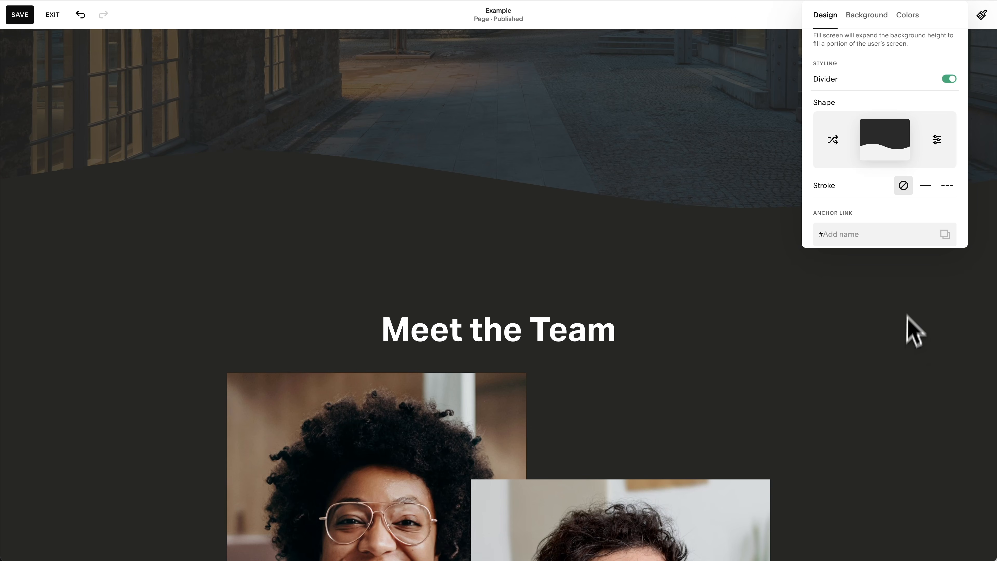
left_click(909, 346)
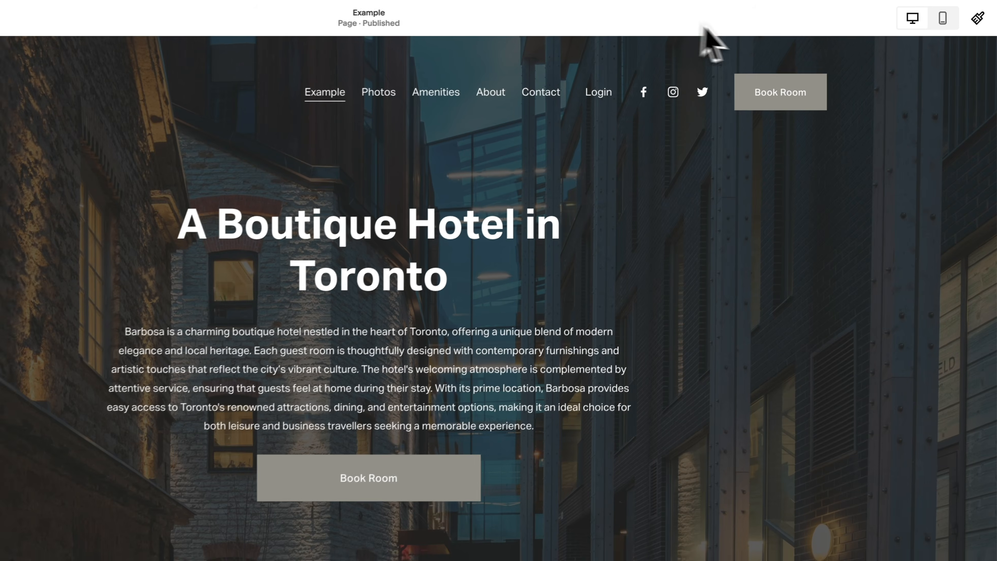
Step: Try the first four recommended font packs in the site styles, then undo the font pack changes
left_click(976, 23)
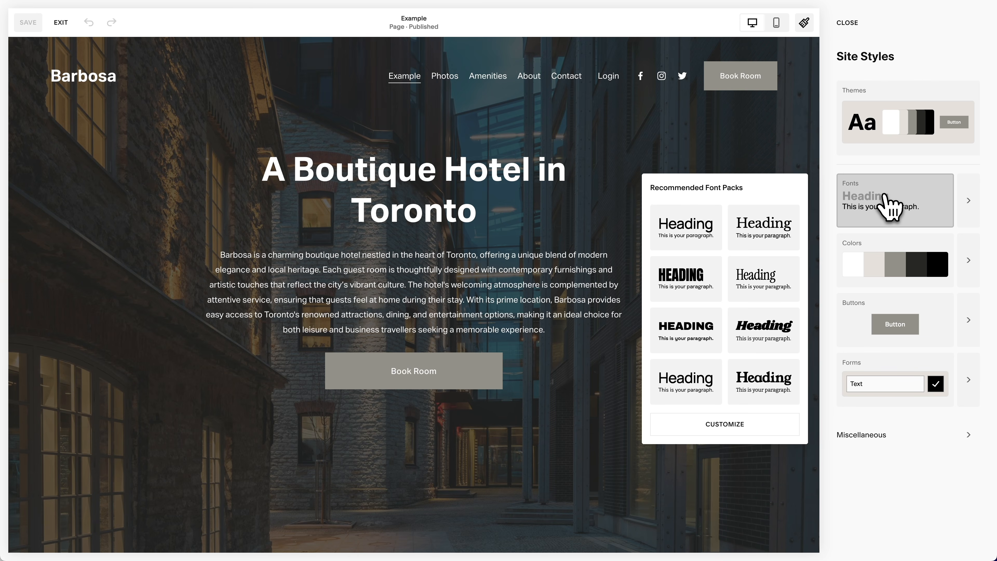
left_click(710, 226)
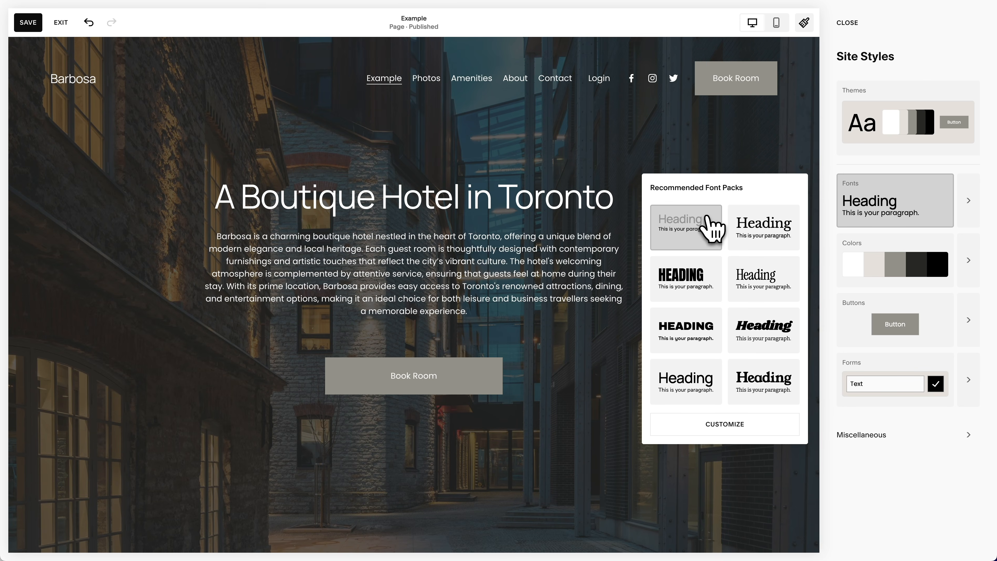
left_click(758, 228)
left_click(714, 279)
left_click(757, 280)
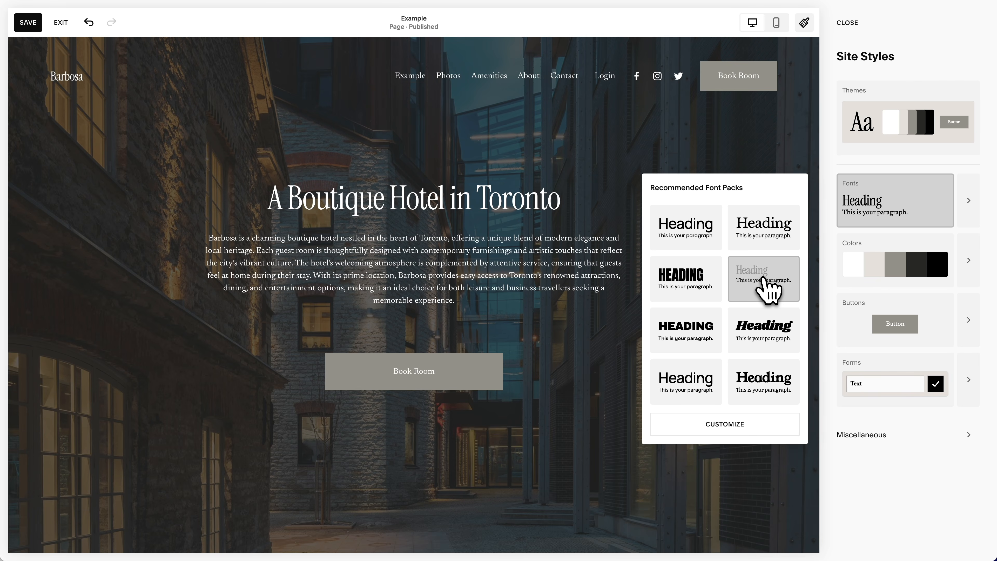
key("ctrl+z")
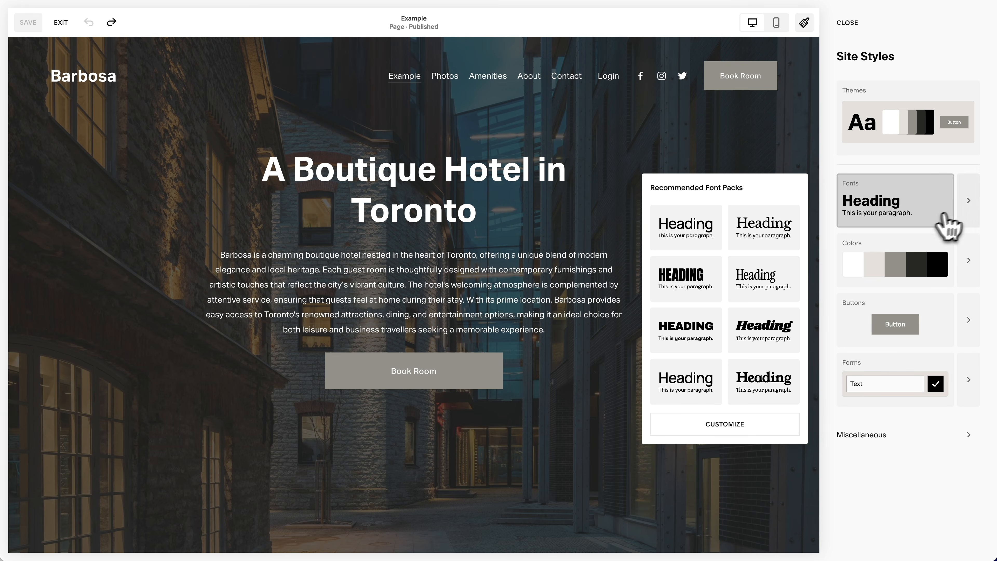
Step: Raise the site's base font size to 18 px, then return it to 16 px
left_click(972, 219)
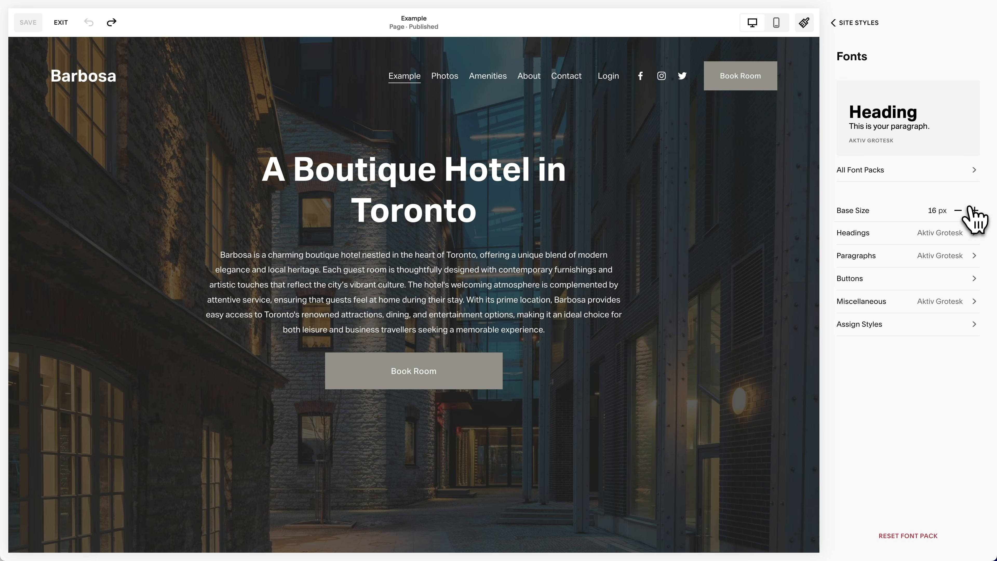
left_click(975, 211)
left_click(974, 210)
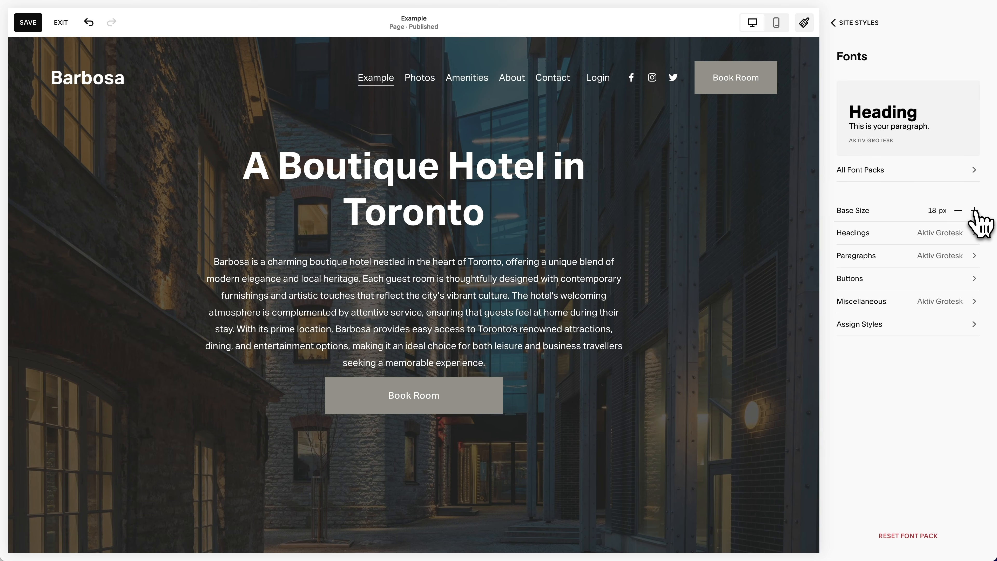
double_click(958, 211)
Step: Try a heading font weight of 900 and a Heading 1 size of 4.9rem, then undo both changes
left_click(886, 238)
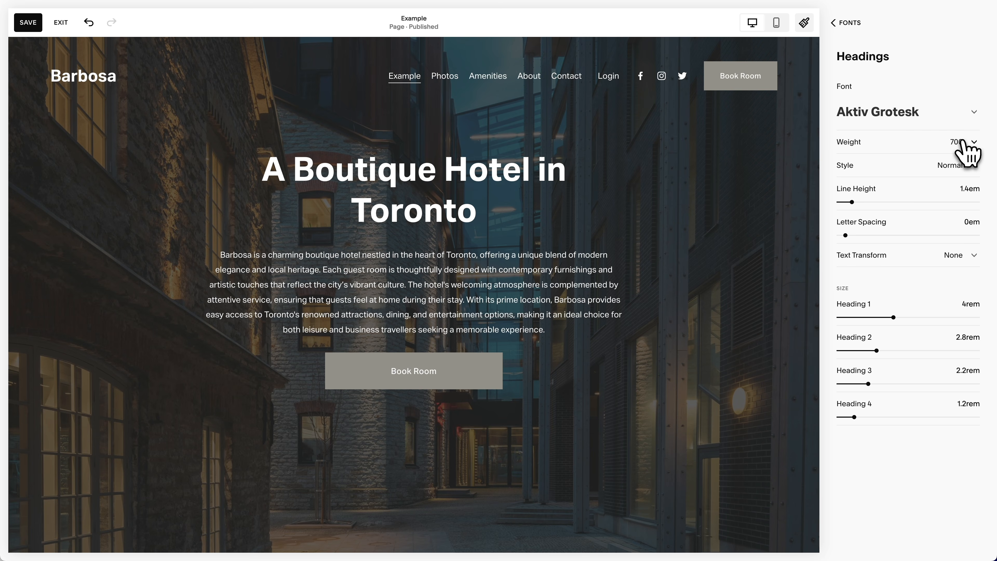
left_click(966, 149)
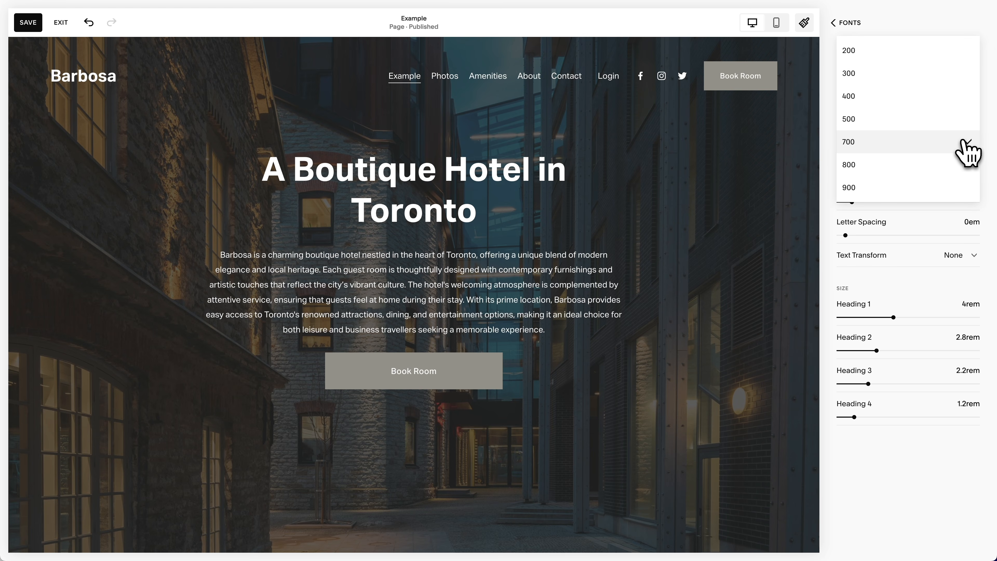
left_click(917, 190)
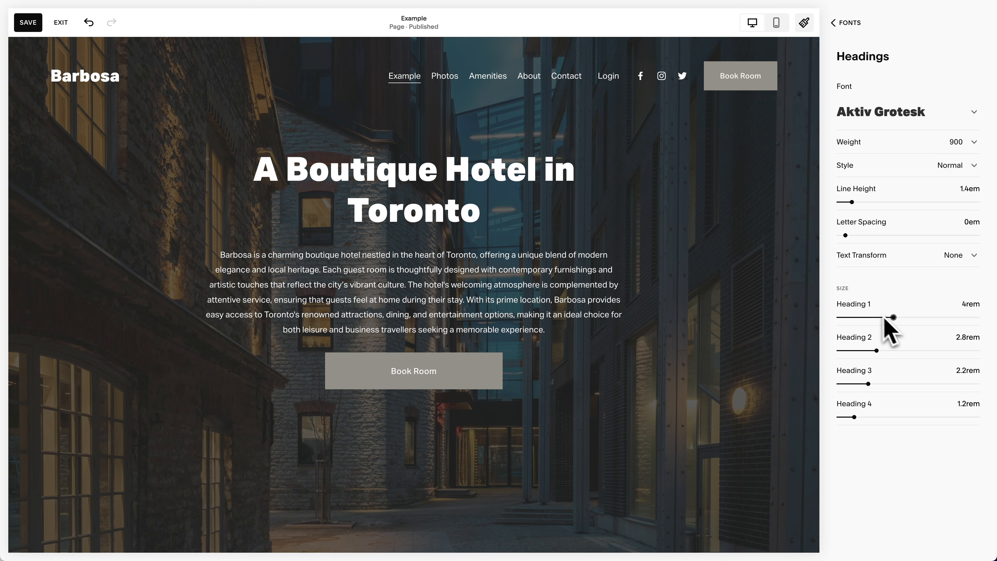
left_click_drag(893, 316, 904, 317)
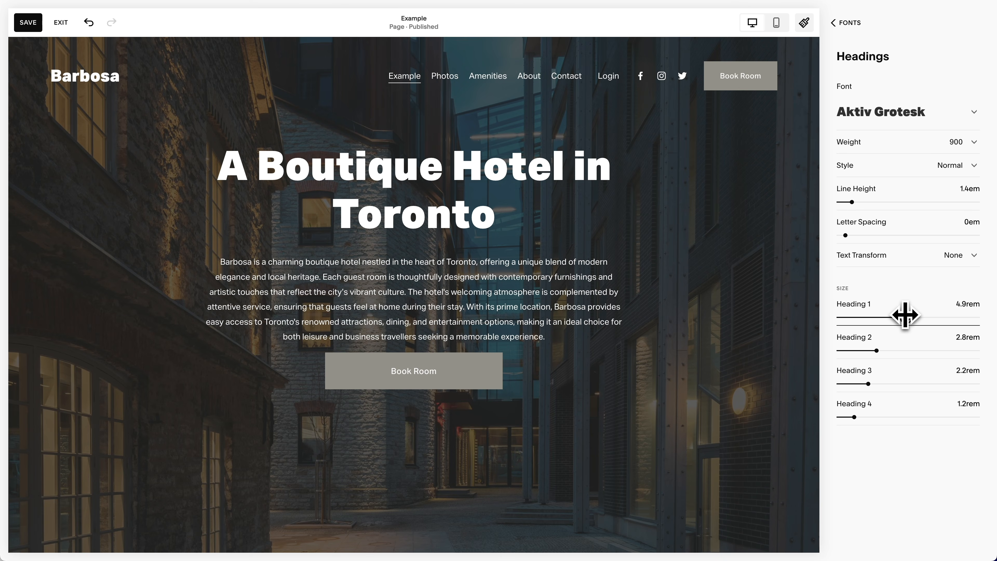
key("ctrl+z")
key("ctrl+z")
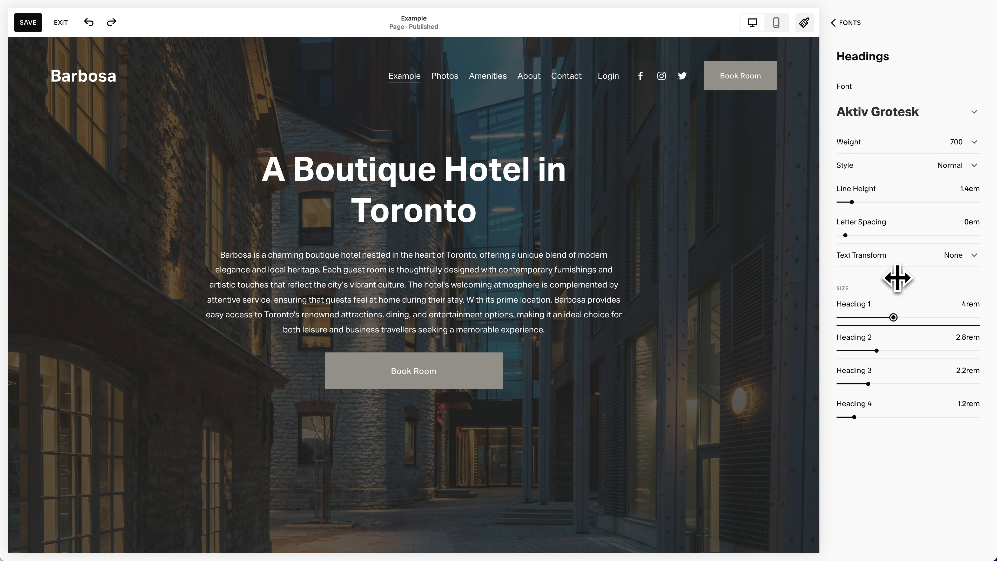
Step: Examine which global font style is assigned to each site element, then return to the site styles overview
left_click(854, 24)
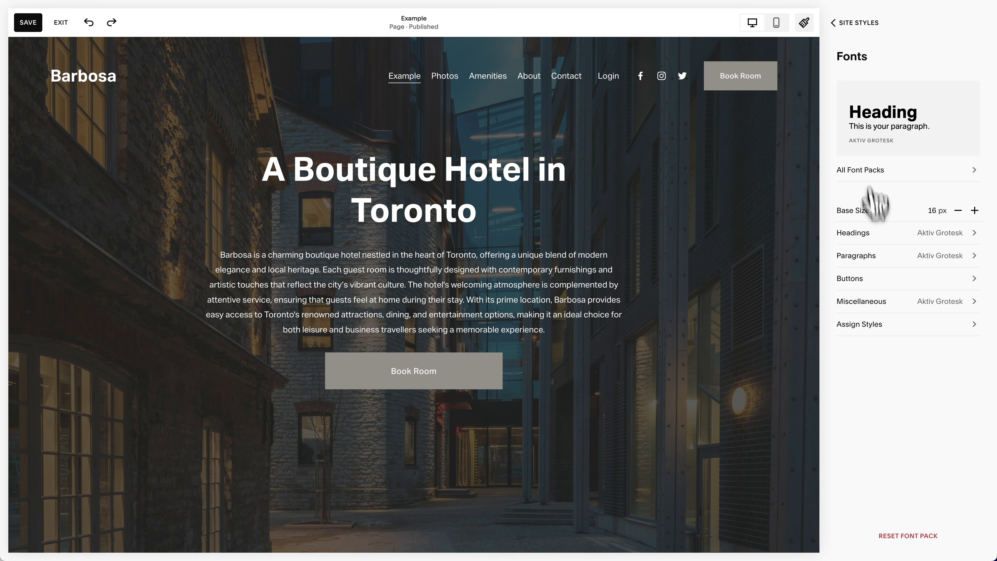
left_click(859, 325)
scroll(837, 306, "down", 2)
scroll(838, 306, "down", 10)
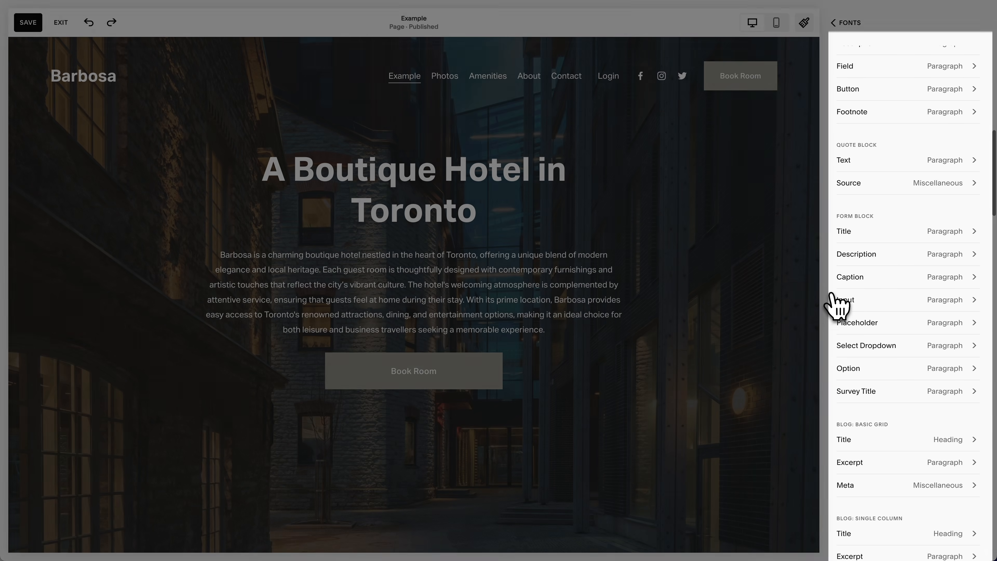
scroll(838, 306, "up", 12)
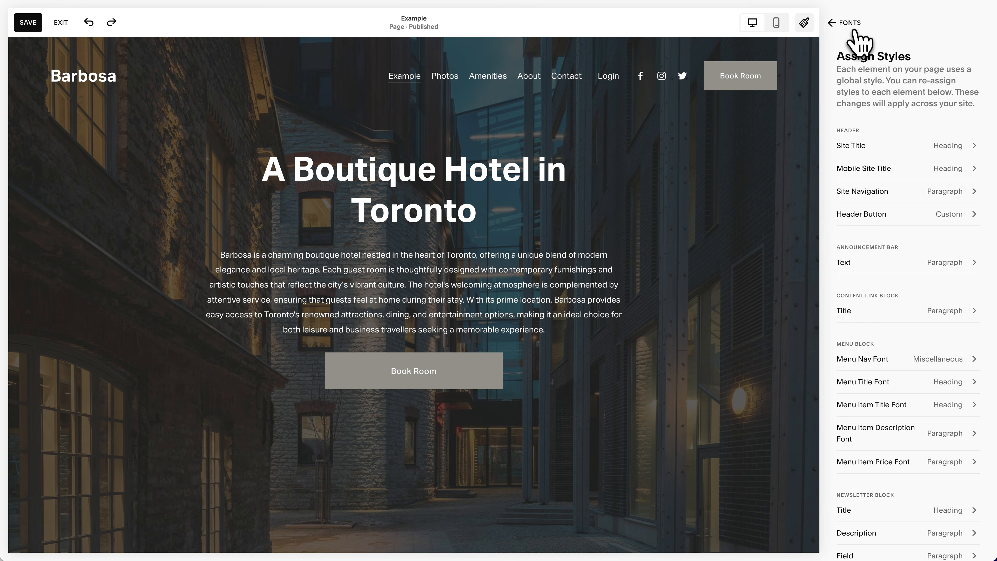
left_click(850, 24)
left_click(854, 24)
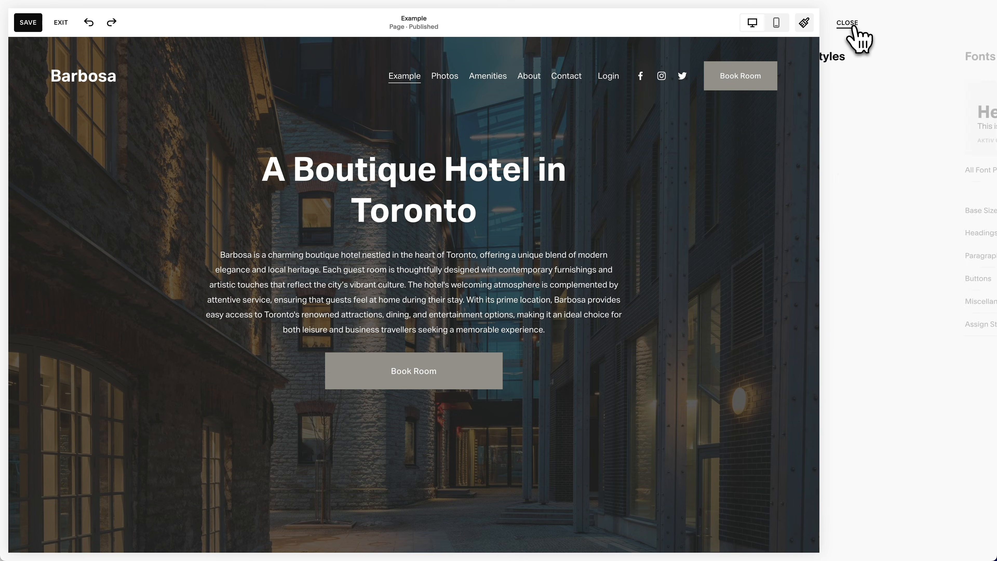
Step: Try the green, yellow-red and orange recommended color palettes, then undo the palette changes
left_click(863, 265)
left_click(767, 286)
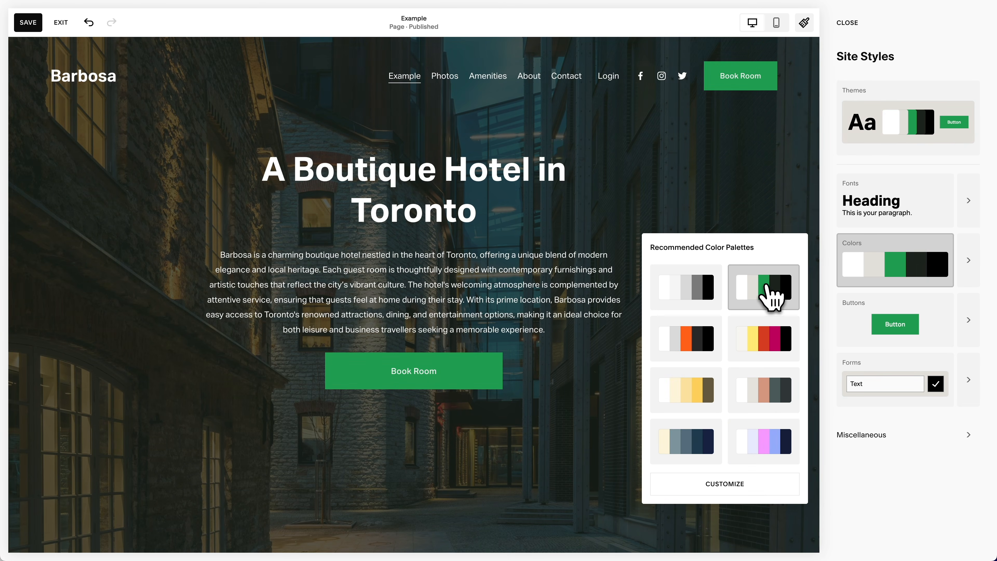
left_click(761, 342)
left_click(704, 343)
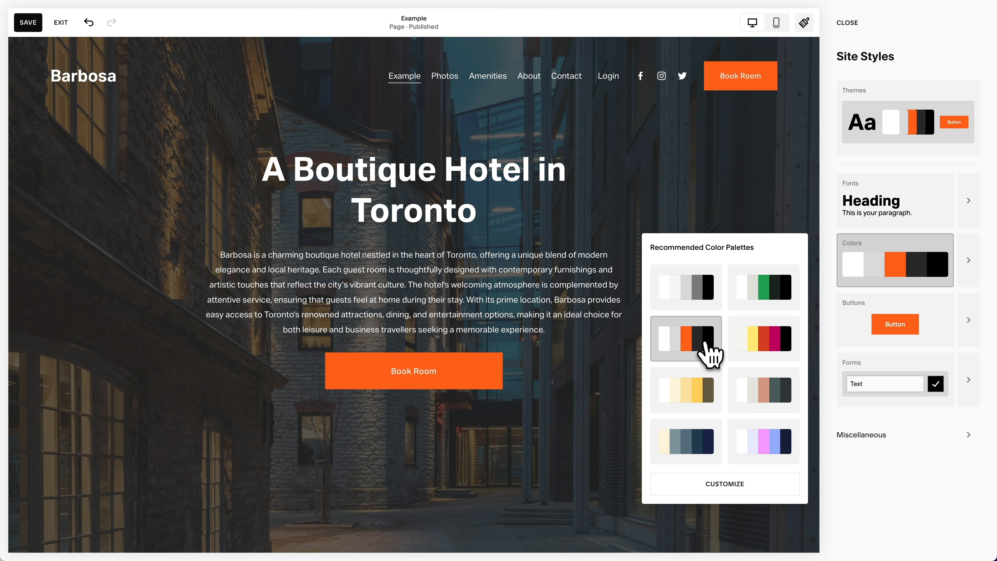
key("ctrl+z")
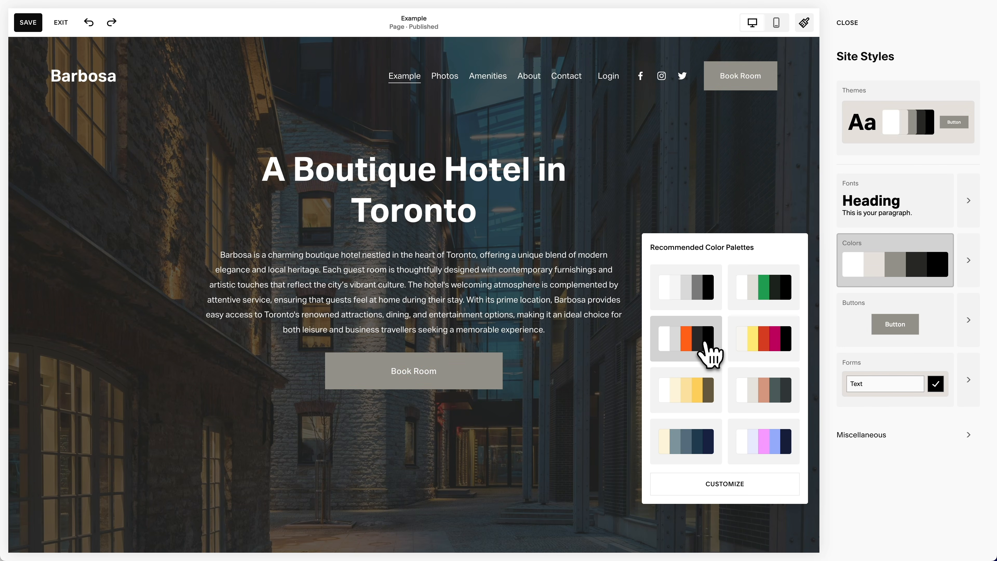
left_click(826, 262)
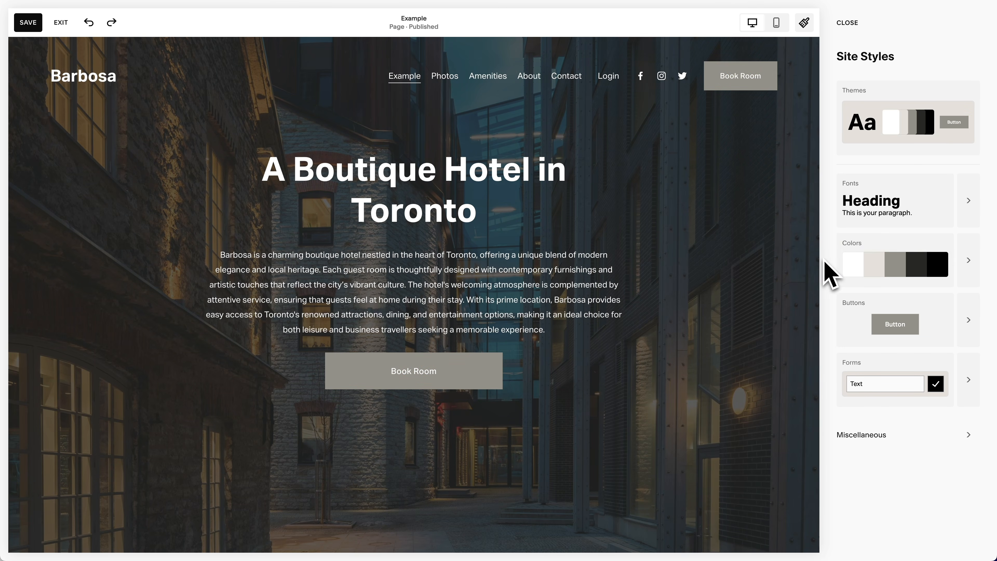
Step: Review the site's color palette and section color themes, then close the site styles
left_click(969, 275)
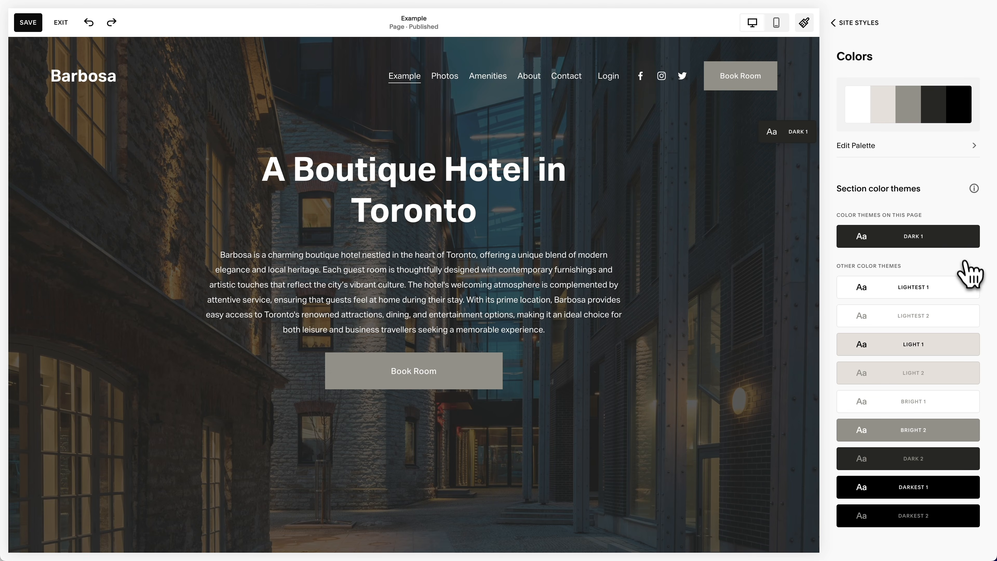
left_click(808, 28)
Step: Try several light and bright color themes on the hero section, including Lightest 2 and Bright 1, then reselect Dark 1
mouse_move(815, 193)
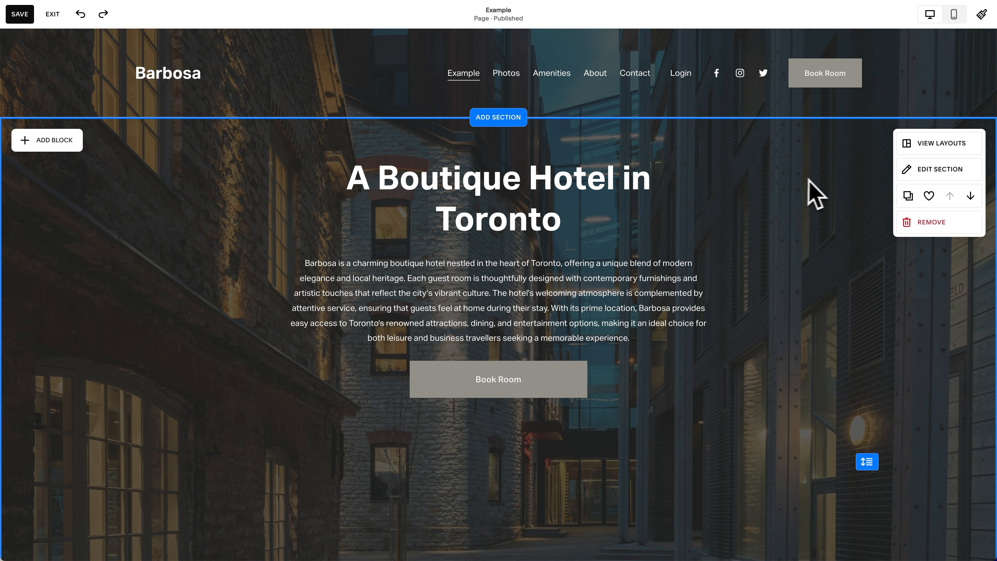
left_click(913, 184)
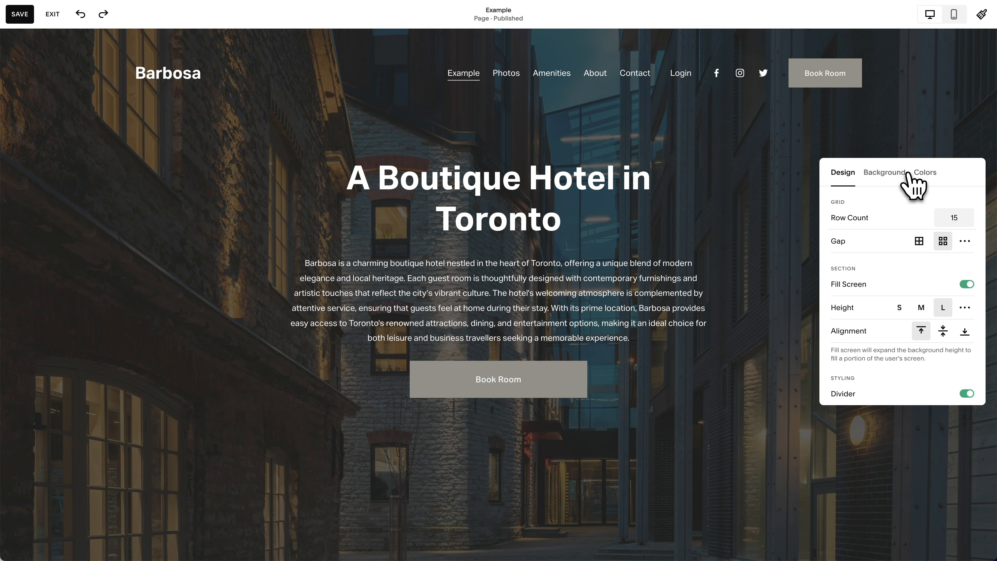
left_click(927, 178)
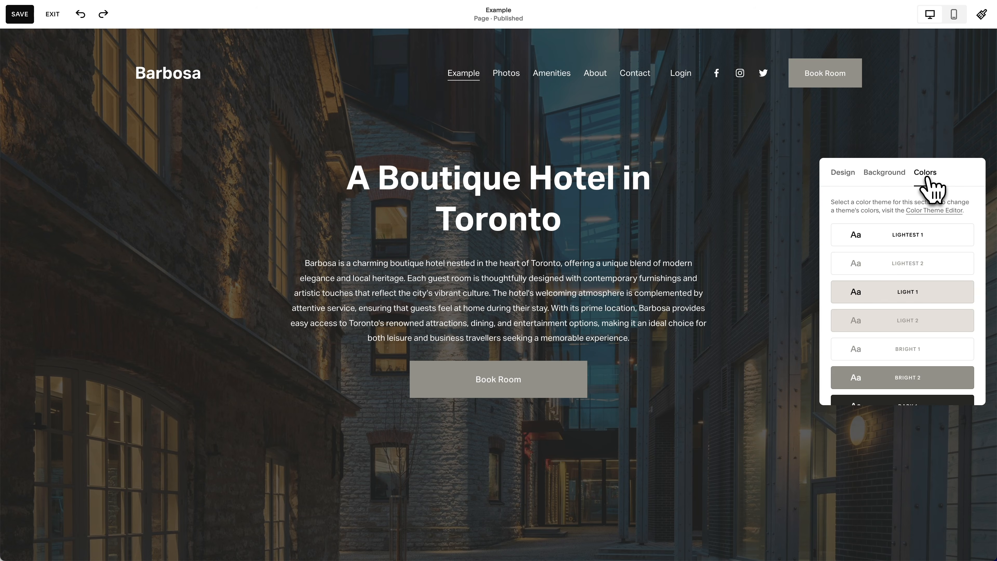
left_click(890, 241)
left_click(897, 261)
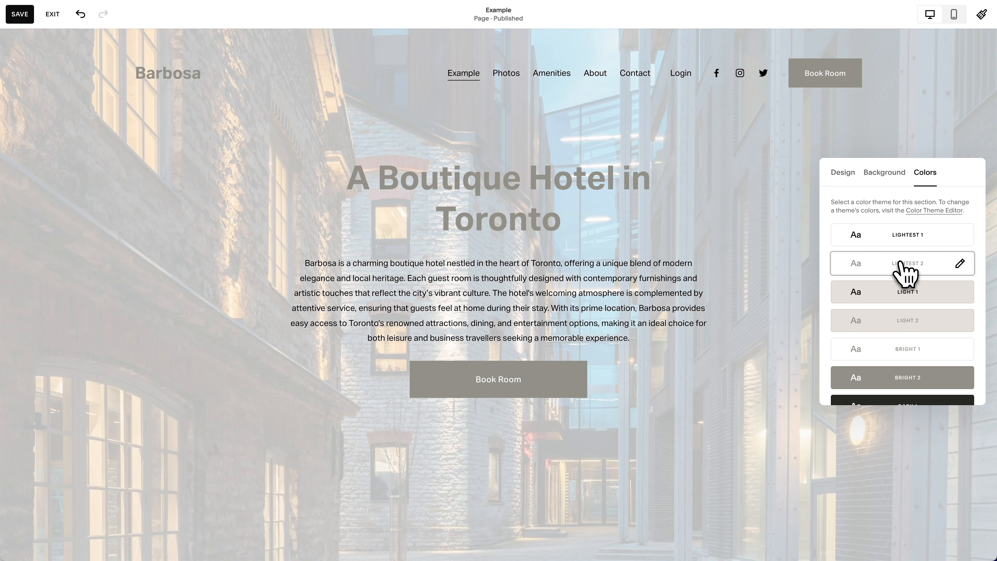
left_click(902, 295)
scroll(902, 301, "down", 3)
left_click(901, 302)
left_click(904, 300)
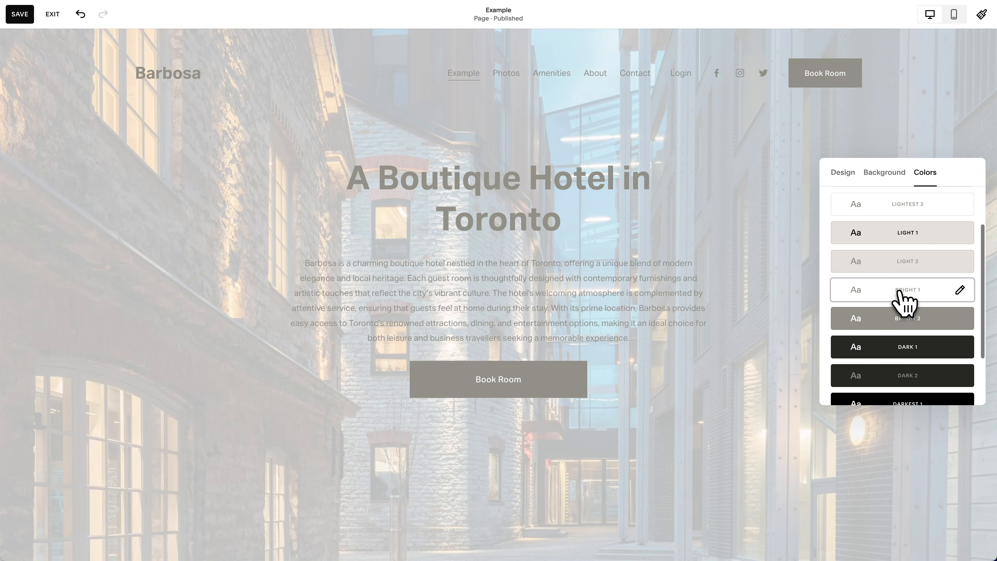
left_click(904, 319)
left_click(907, 350)
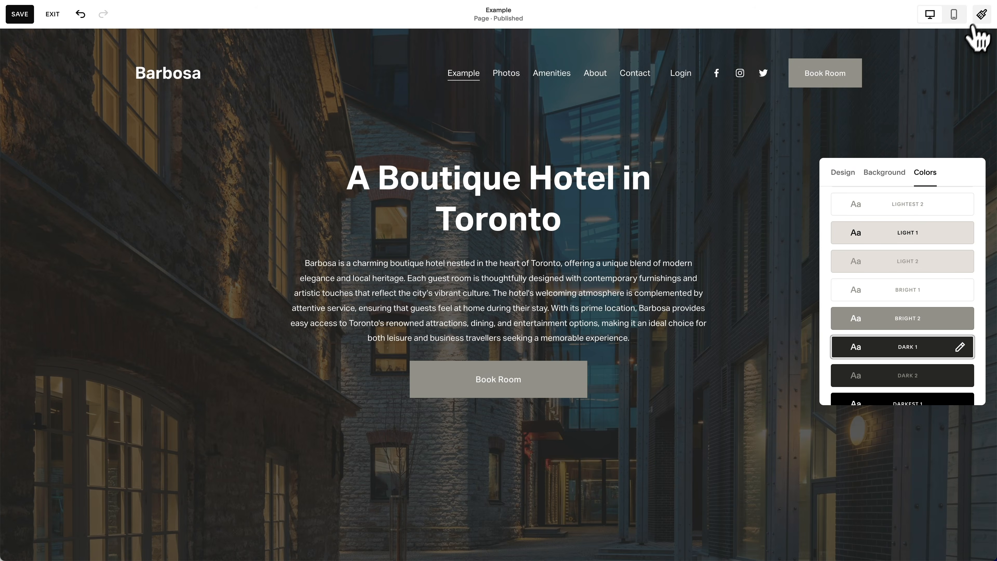
Step: Change the middle accent color of the sitewide palette to a pink with HSL 340, 59, 50
left_click(981, 14)
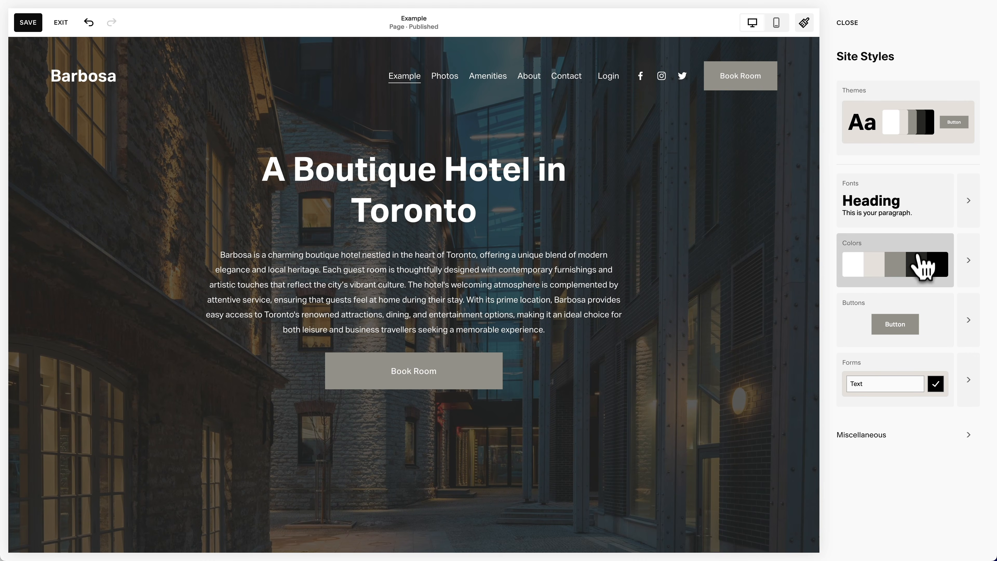
left_click(967, 273)
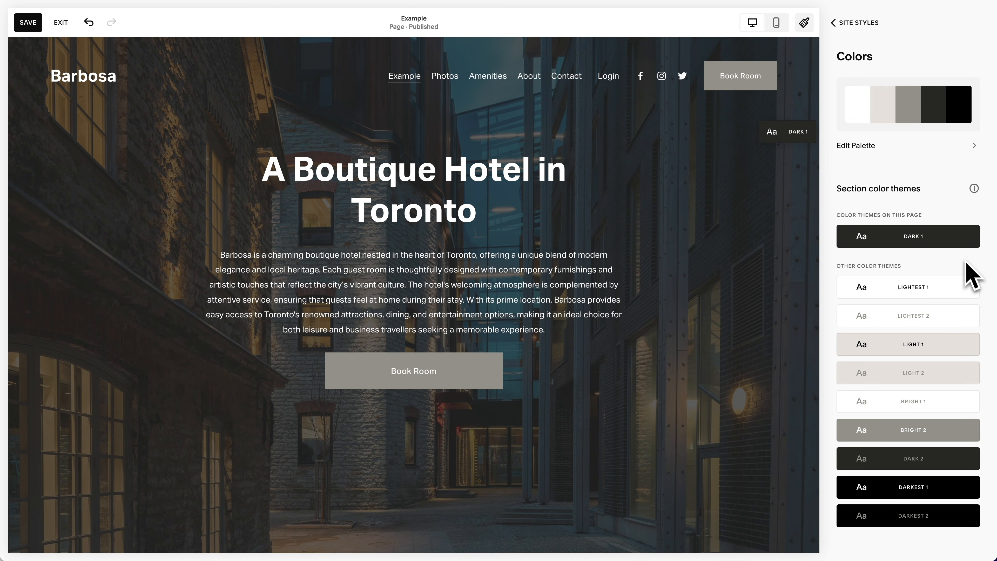
left_click(913, 151)
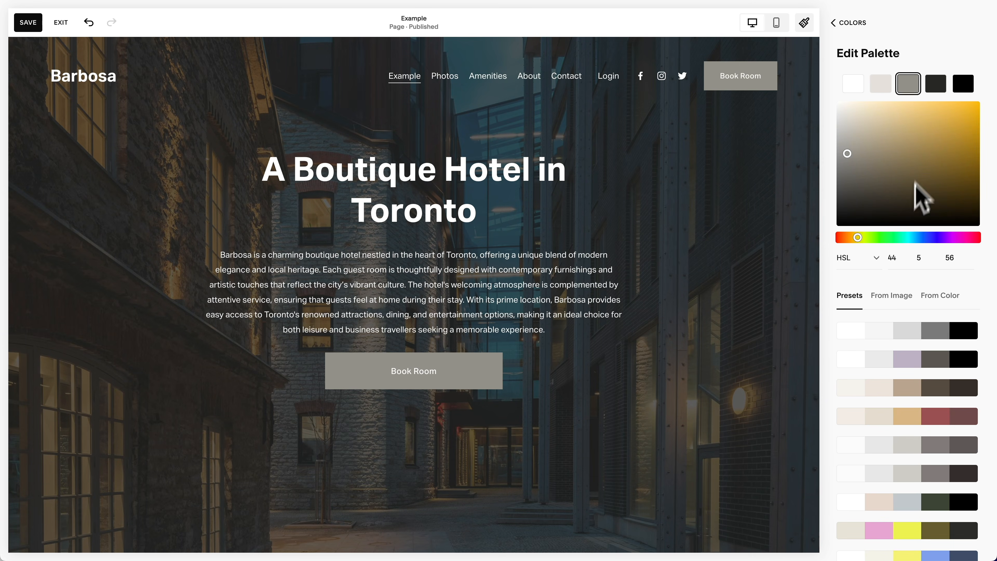
left_click_drag(914, 238, 967, 241)
left_click_drag(852, 159, 942, 128)
left_click(963, 238)
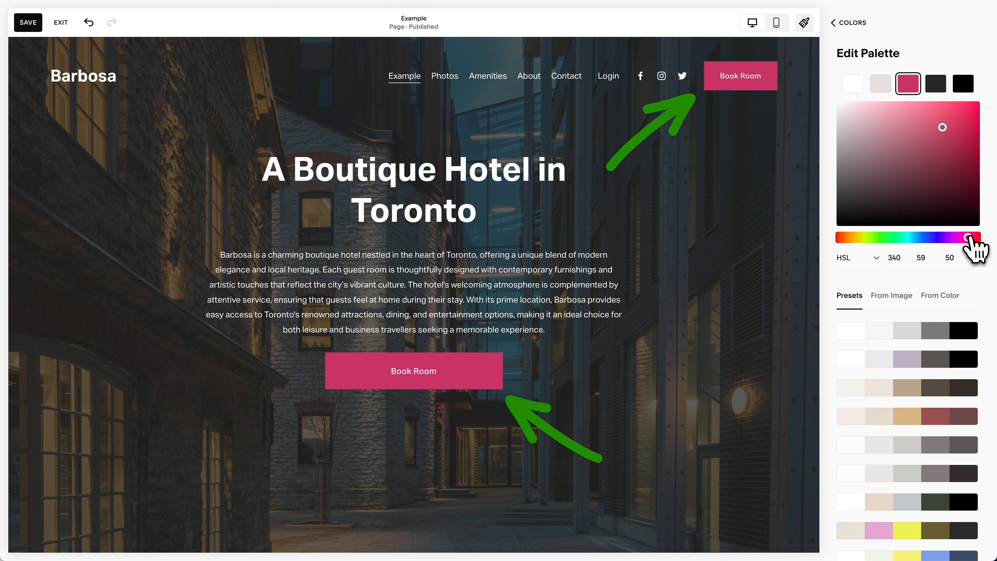
scroll(751, 261, "down", 3)
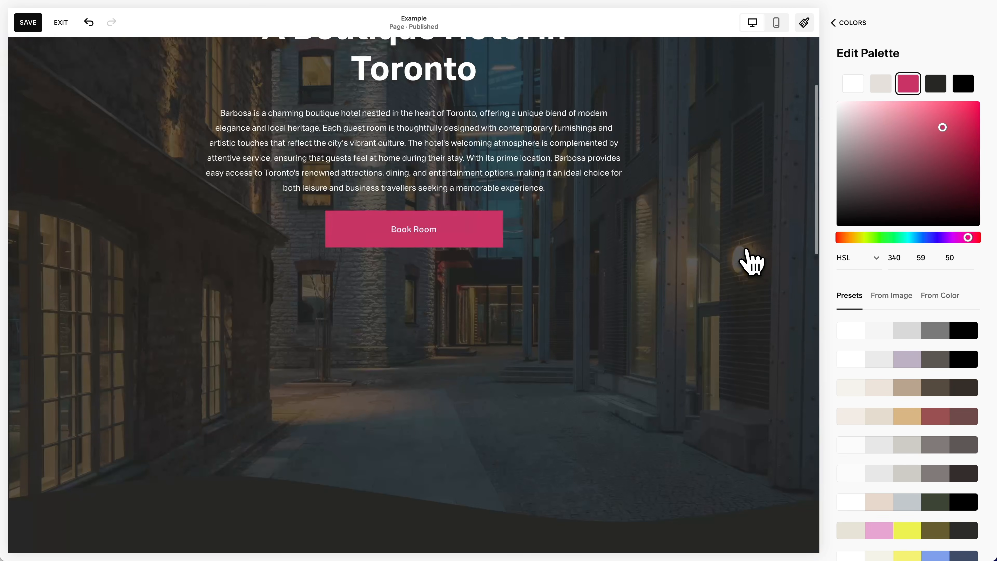
scroll(752, 261, "down", 15)
scroll(751, 261, "down", 2)
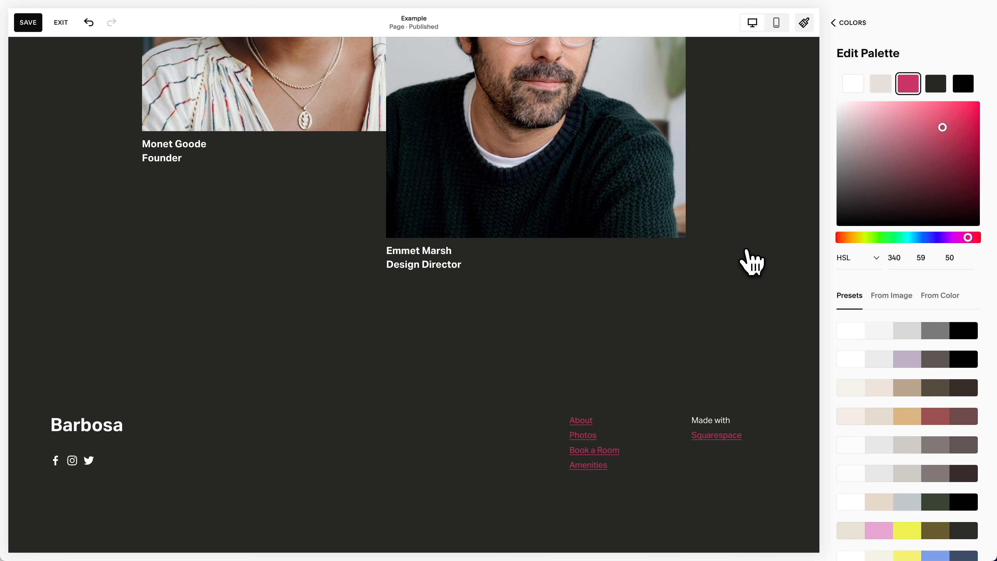
scroll(752, 261, "up", 10)
scroll(746, 251, "up", 15)
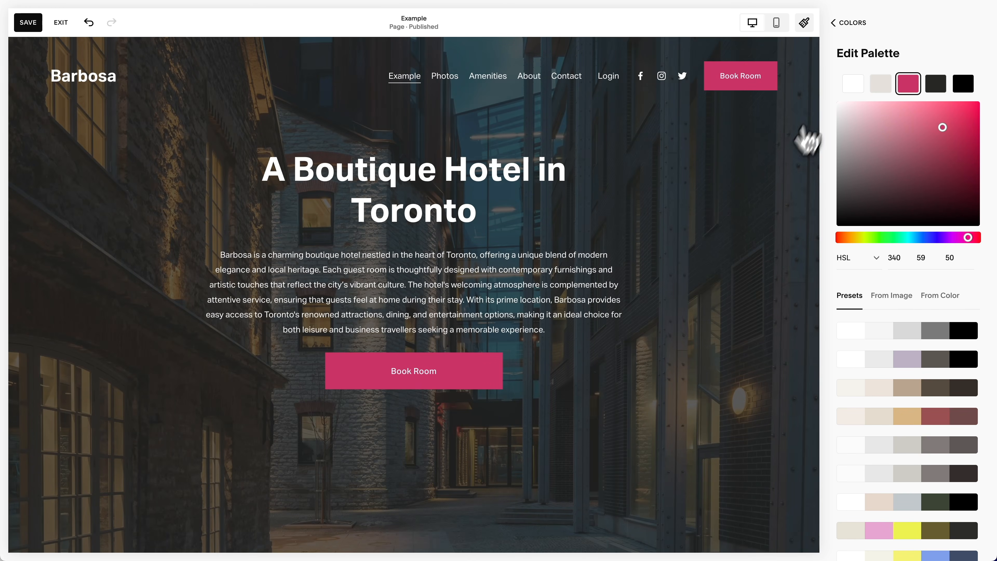
left_click(849, 28)
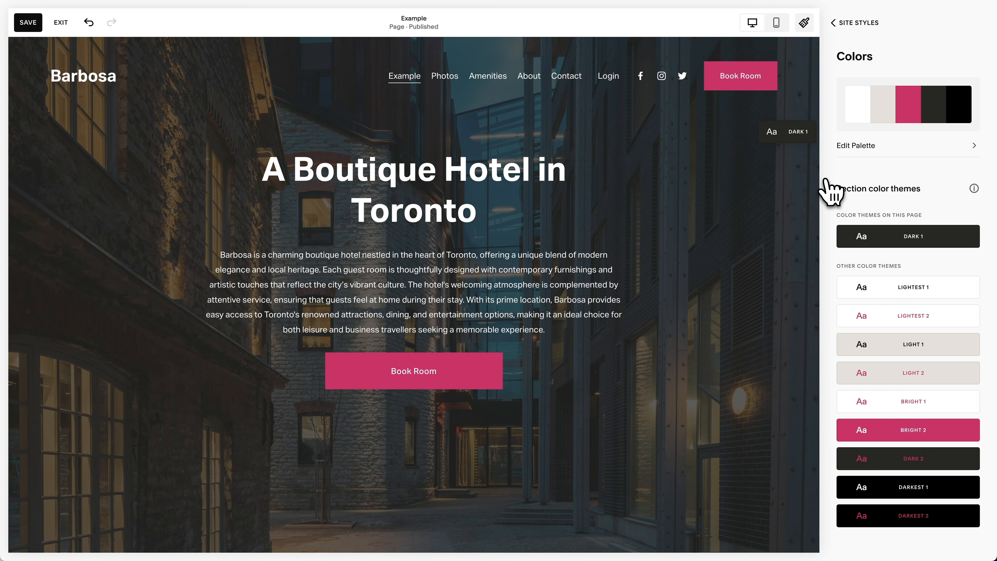
Step: Try the pink accent and custom RGB 242, 162, 188 for the Dark 1 theme's navigation links, then restore white
mouse_move(928, 220)
left_click(966, 237)
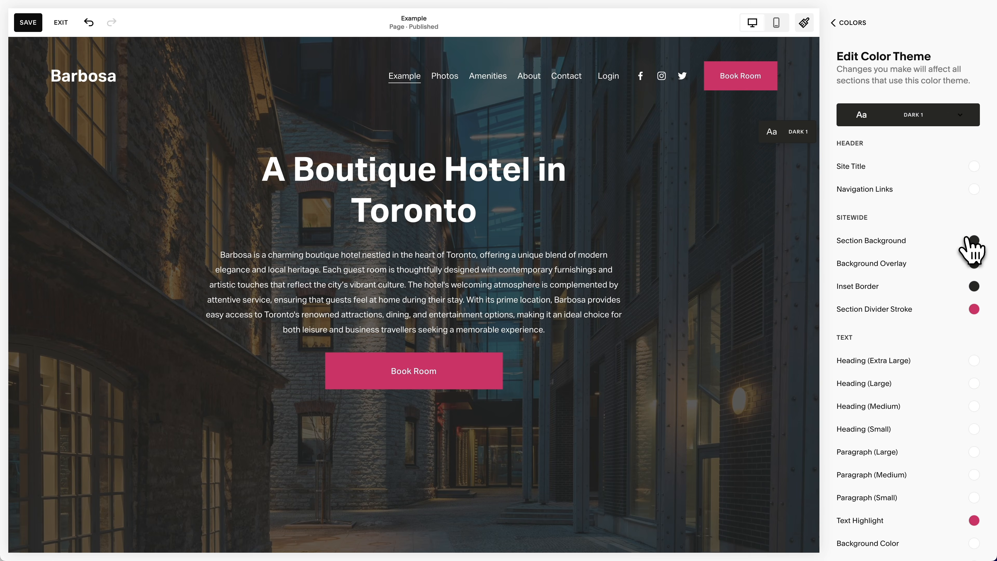
left_click(973, 190)
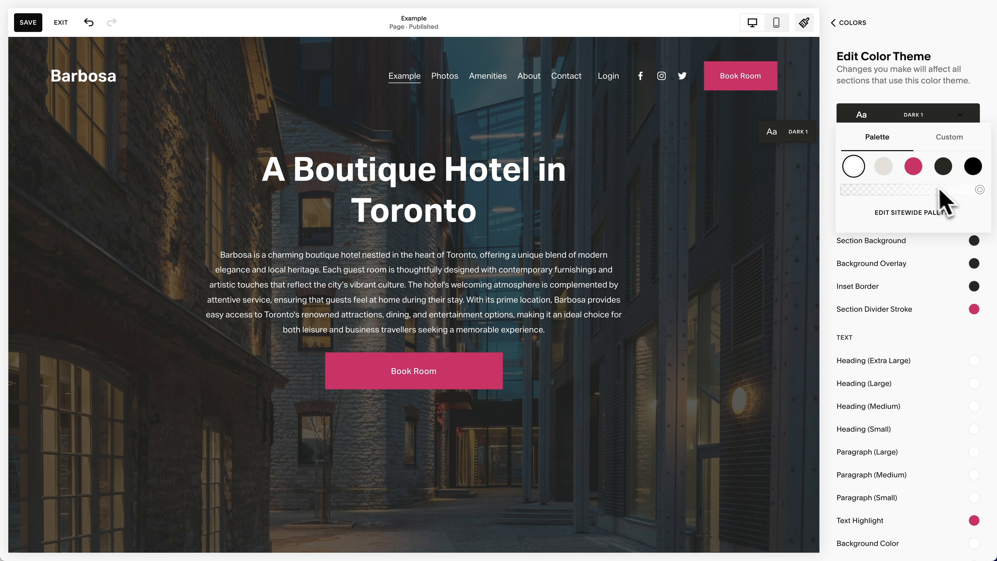
left_click(913, 167)
left_click(949, 136)
left_click_drag(950, 138, 890, 109)
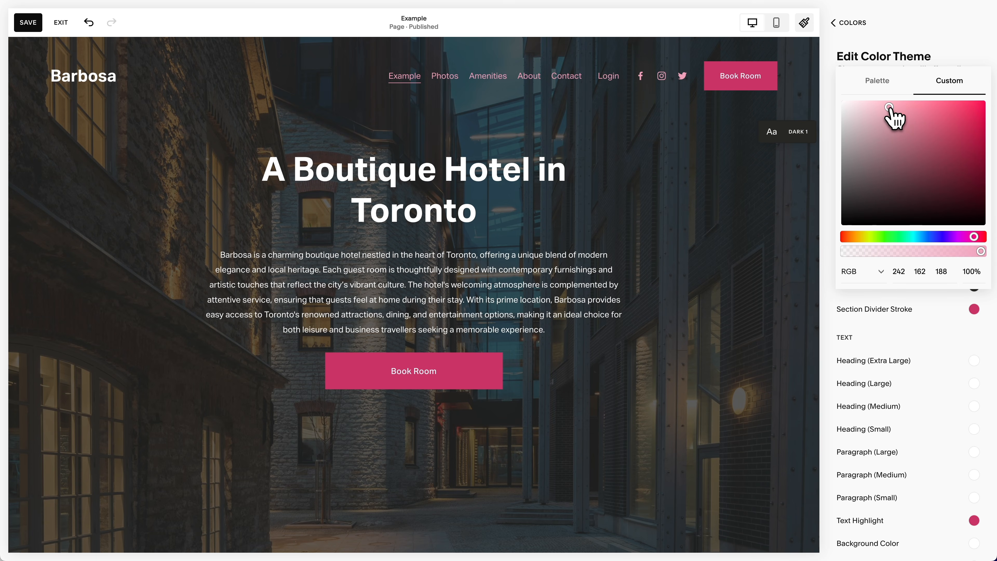
left_click(877, 80)
left_click(855, 166)
left_click(829, 167)
left_click(849, 25)
left_click(848, 24)
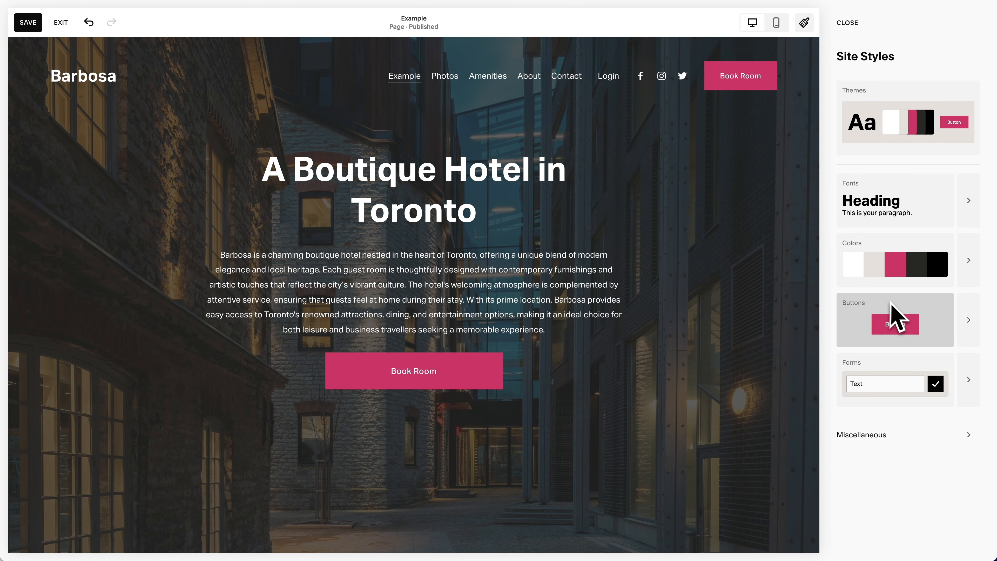
Step: Apply the button pack with a pill-shaped, outlined primary button sitewide and close the site styles
left_click(973, 334)
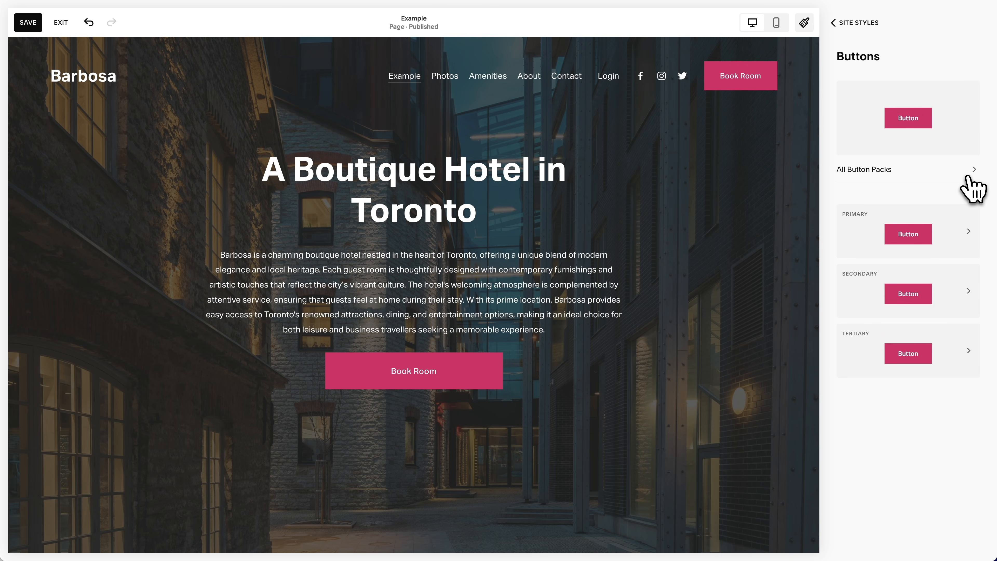
left_click(966, 176)
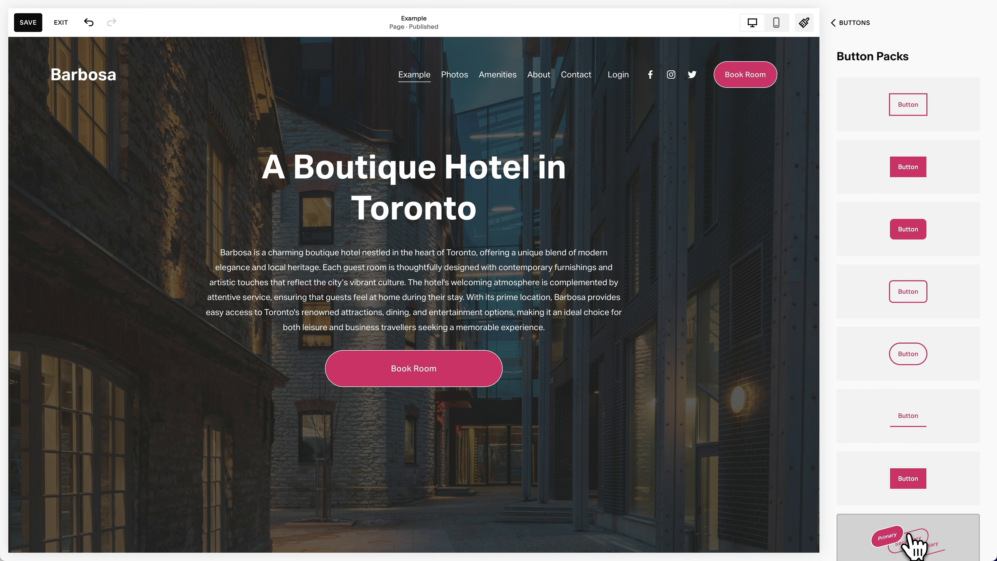
left_click(805, 24)
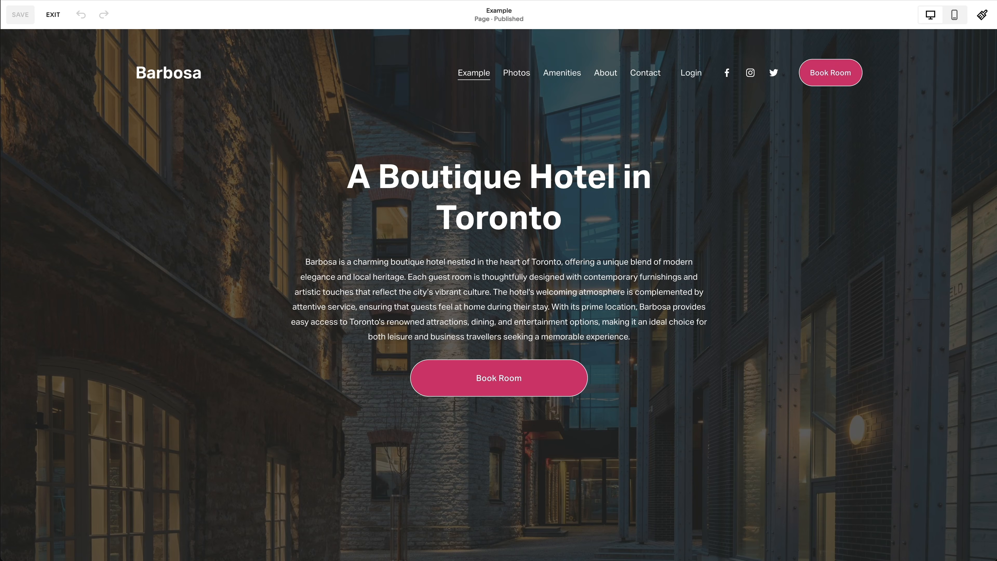
Step: Delete the hero section's Book Room button below the paragraph and set the section to medium height with middle alignment
left_click(540, 375)
key("Delete")
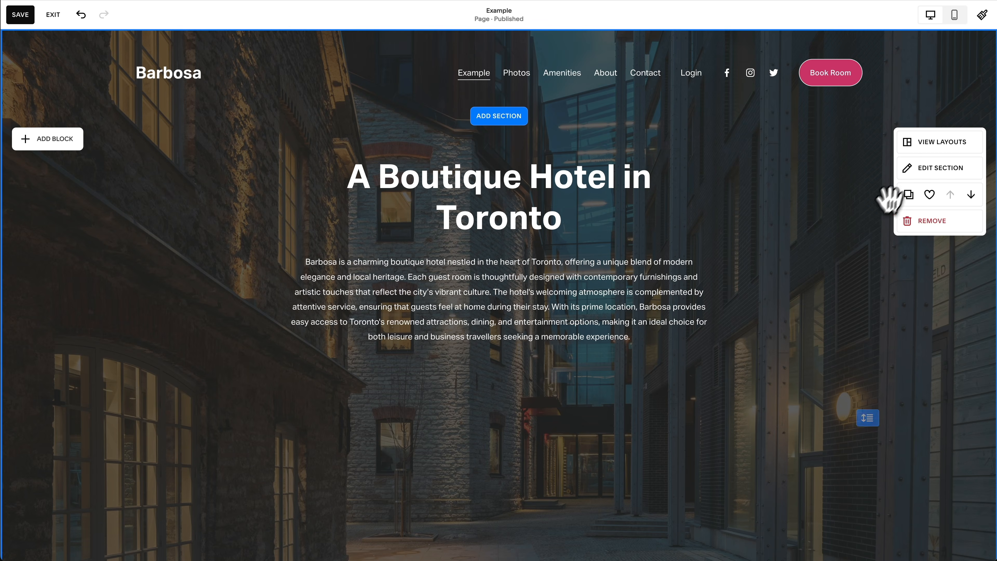
left_click(916, 169)
left_click(921, 307)
left_click(943, 329)
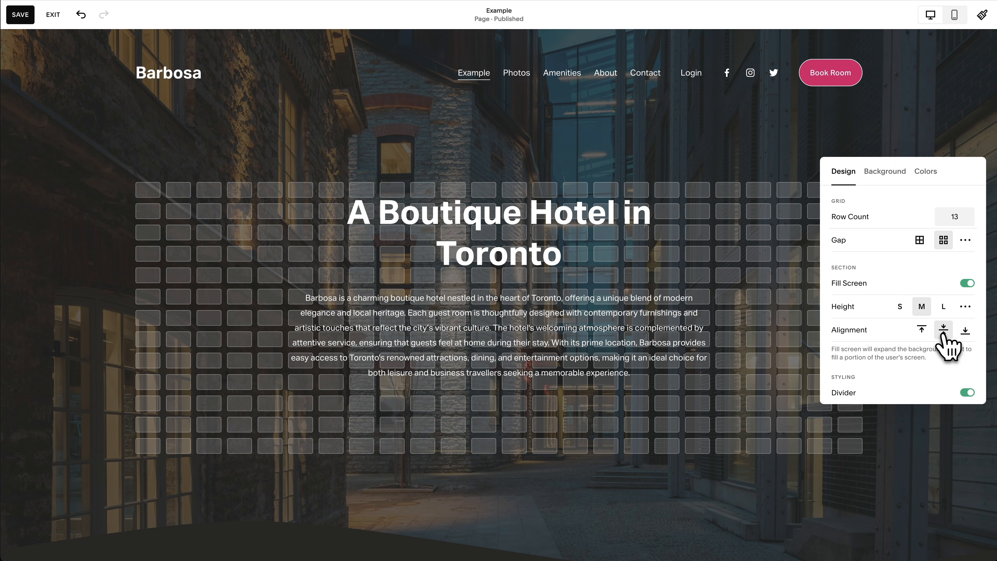
left_click(660, 510)
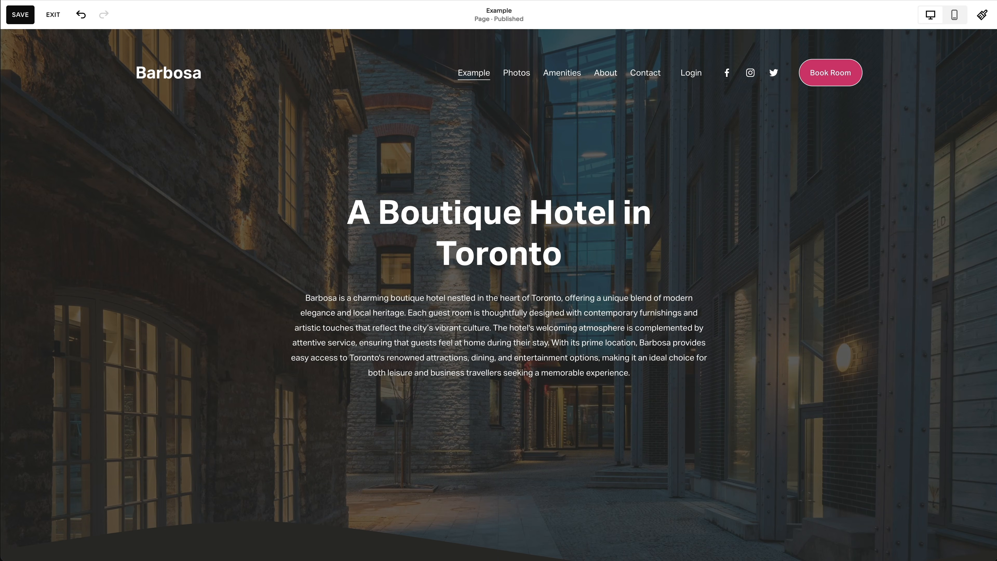
Step: Try a solid white stroke of large thickness around the hero text block
left_click(502, 299)
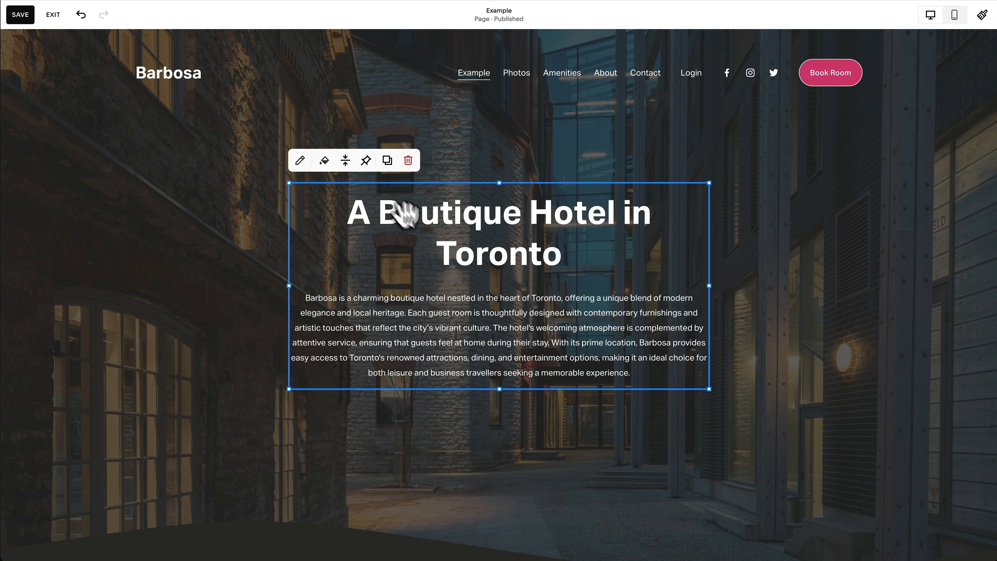
left_click(328, 165)
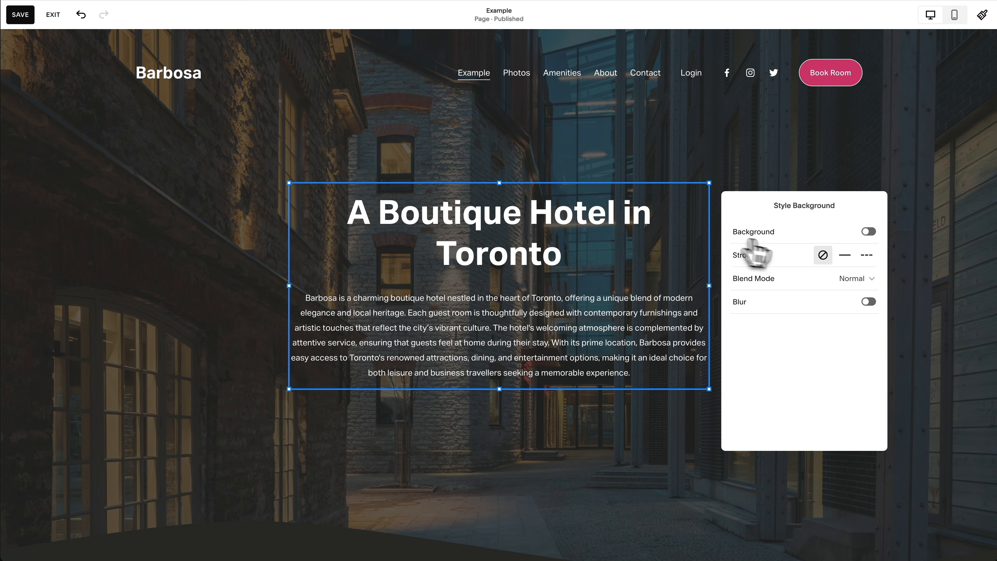
left_click(845, 256)
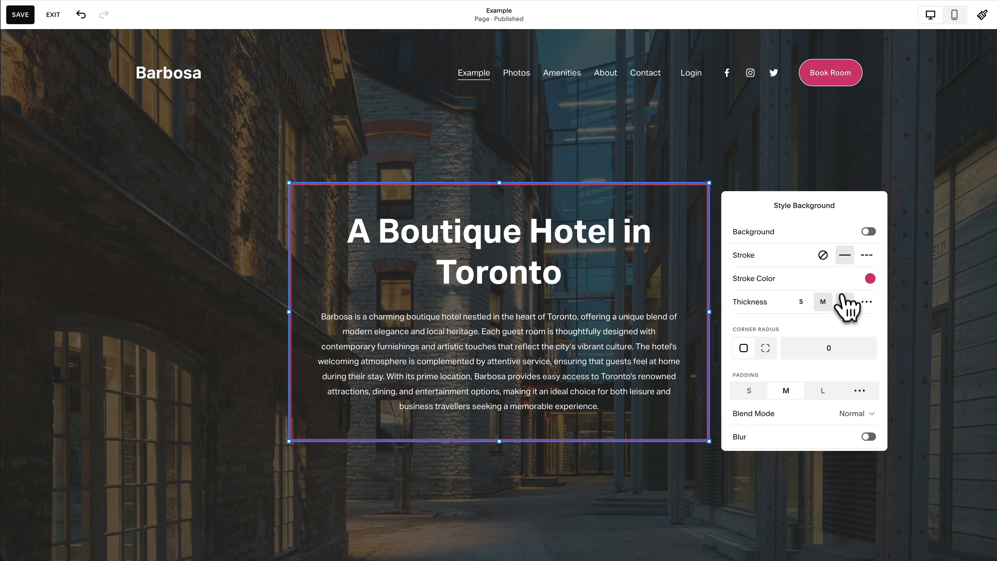
left_click(843, 301)
left_click(869, 278)
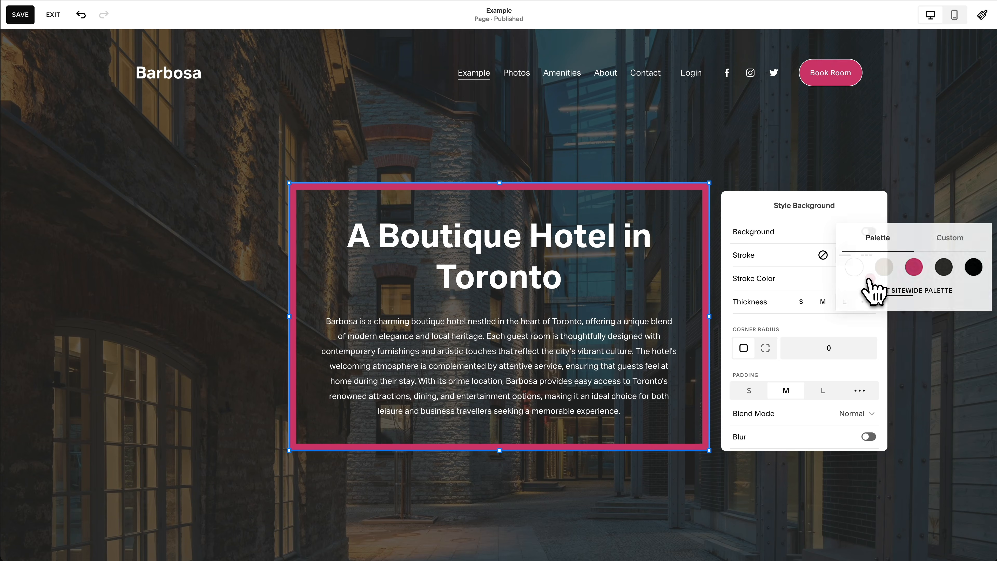
left_click(854, 267)
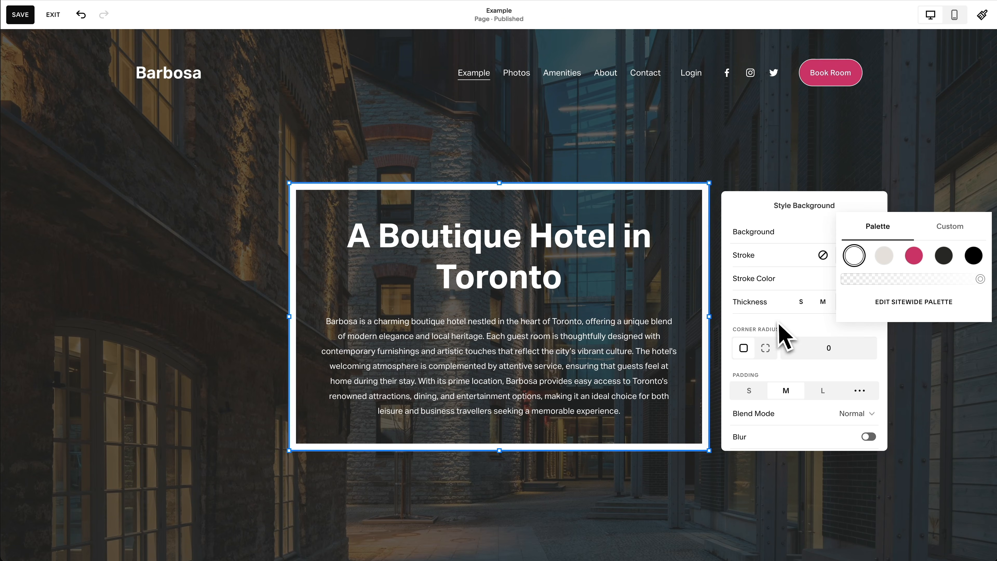
Step: Try a corner radius of 100 with small and large padding on the hero text block's outline
left_click(809, 349)
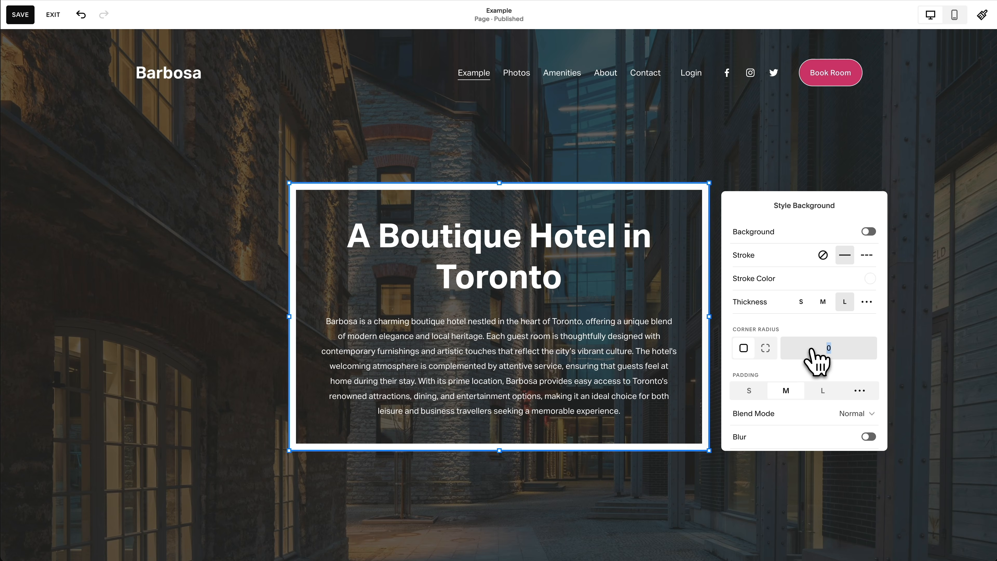
type("100")
key("Tab")
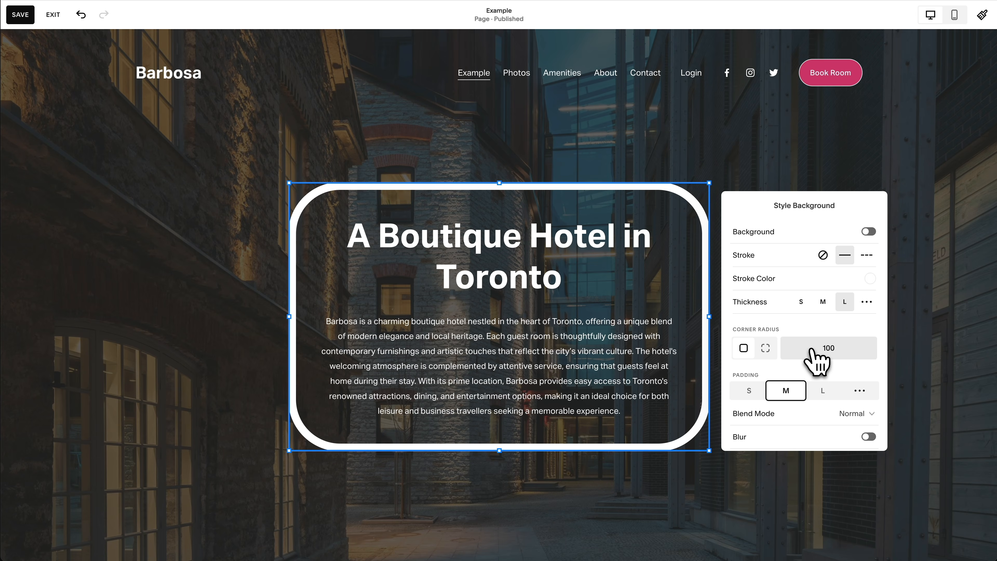
left_click(753, 391)
left_click(823, 391)
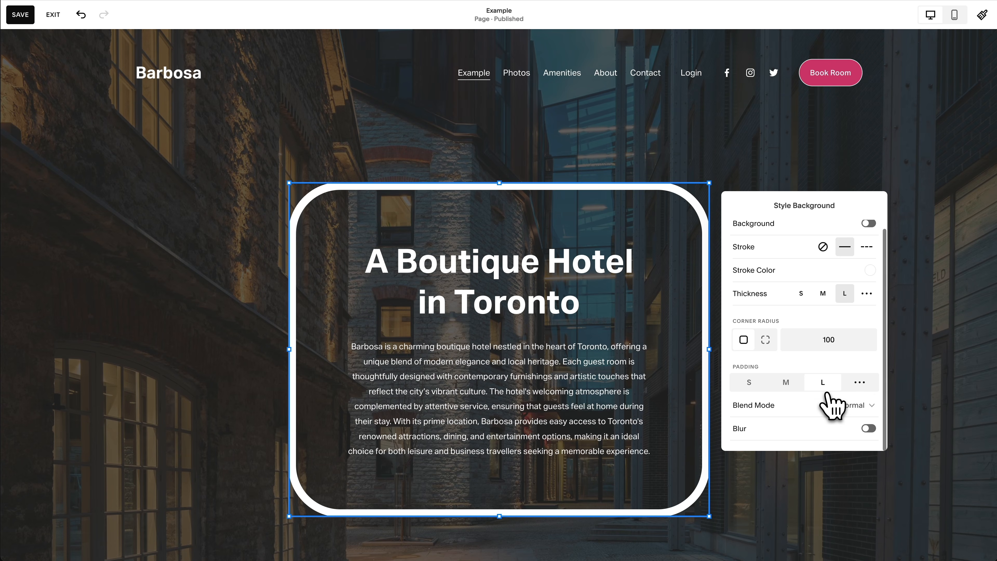
Step: Try a backdrop blur of 39 px behind the hero text block, then turn the blur off
left_click(869, 436)
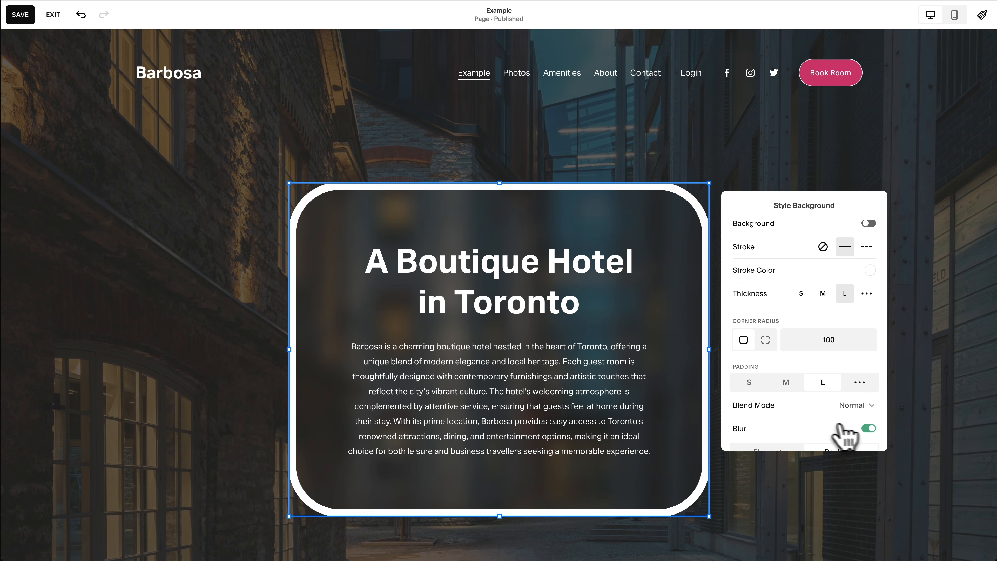
left_click_drag(759, 429, 786, 428)
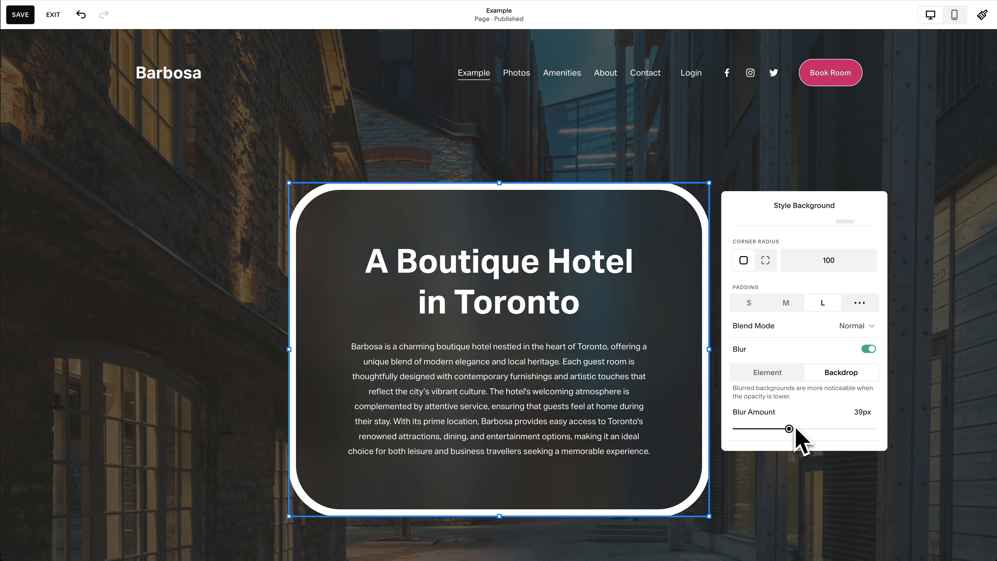
left_click(867, 349)
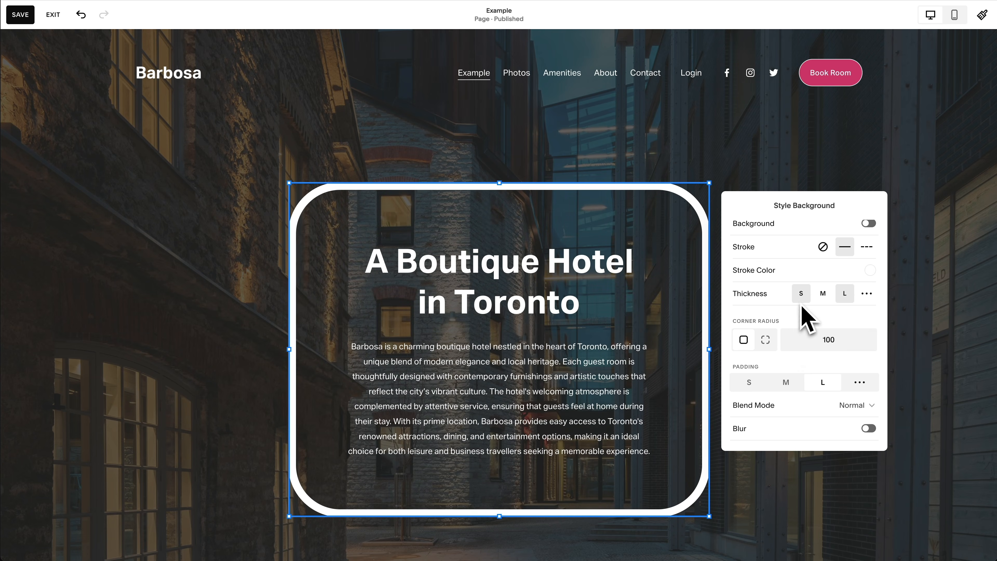
Step: Remove the text block's stroke, try a background fill, turn it off again and close the background styling
left_click(822, 247)
left_click(868, 233)
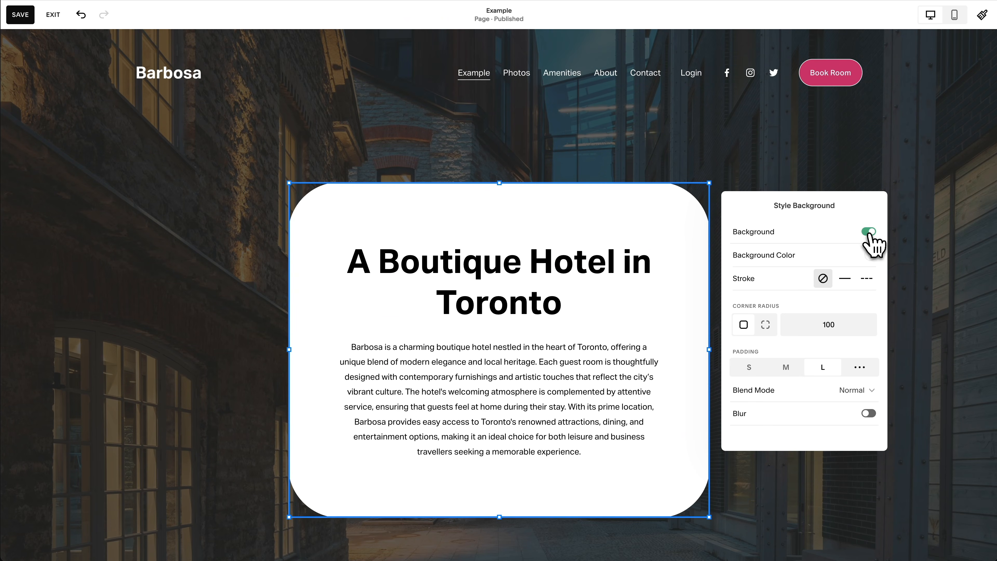
left_click(868, 233)
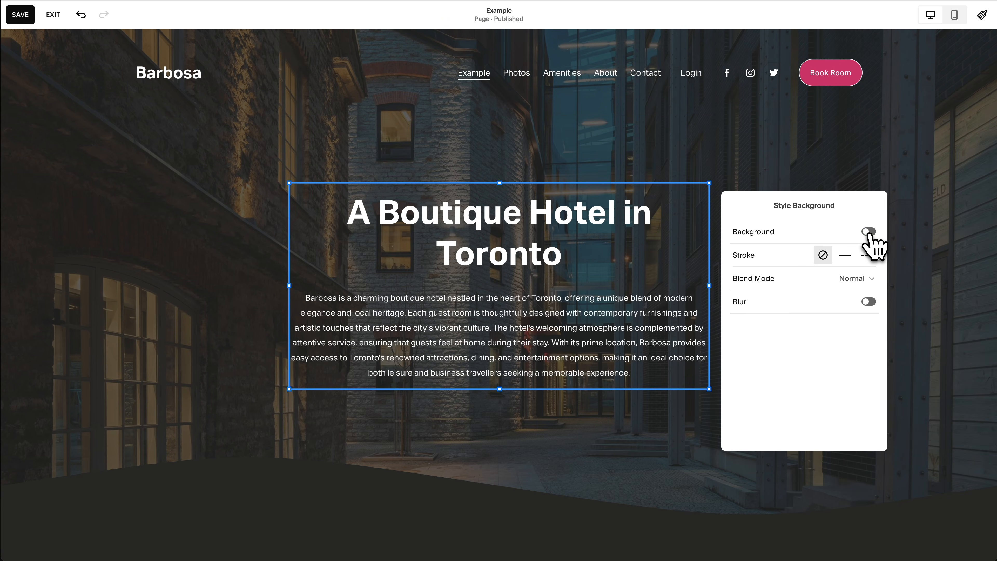
left_click(911, 236)
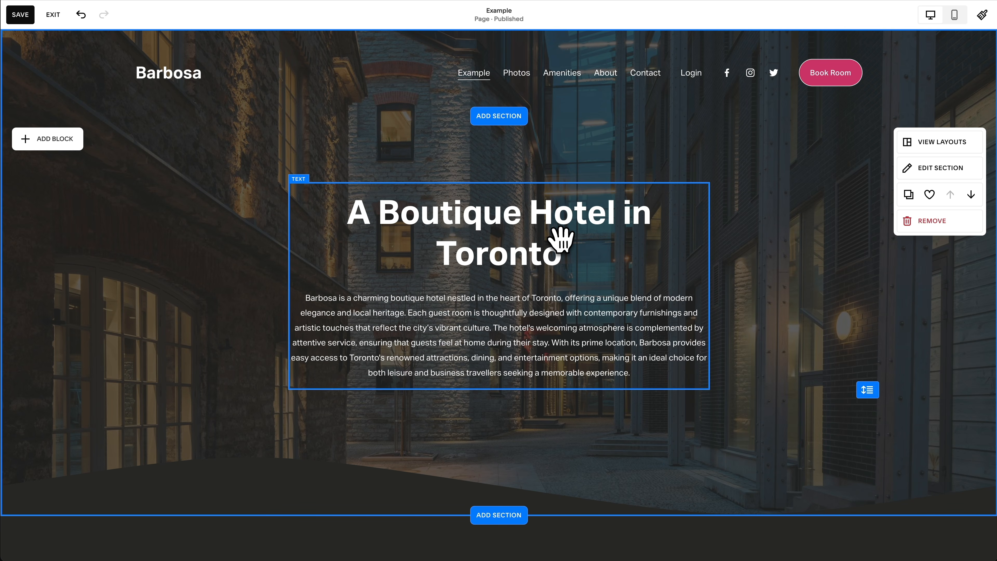
Step: Try the pink accent color on the words "Boutique Hotel" in the hero headline, then undo it
double_click(456, 214)
key("alt+shift+Right")
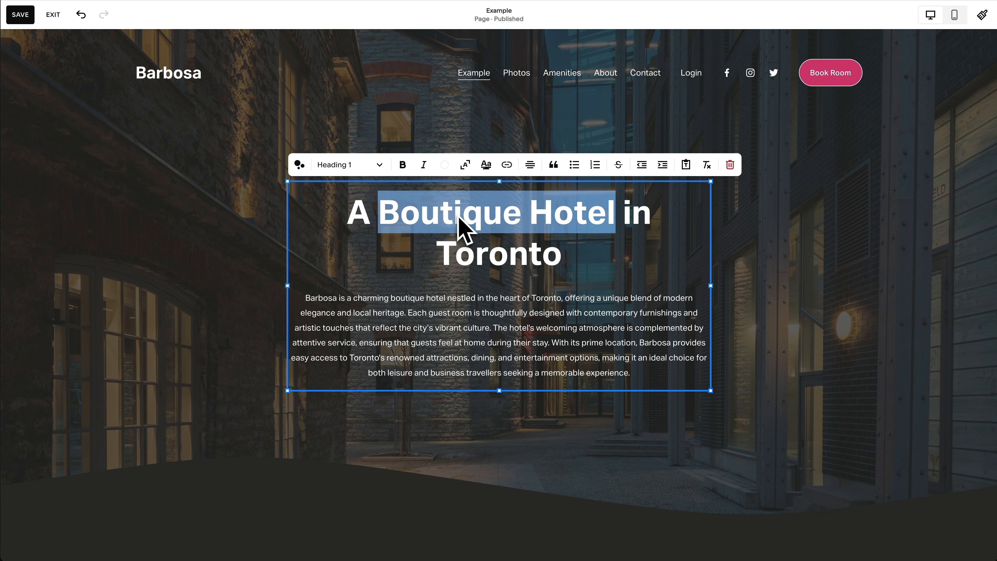
left_click(444, 166)
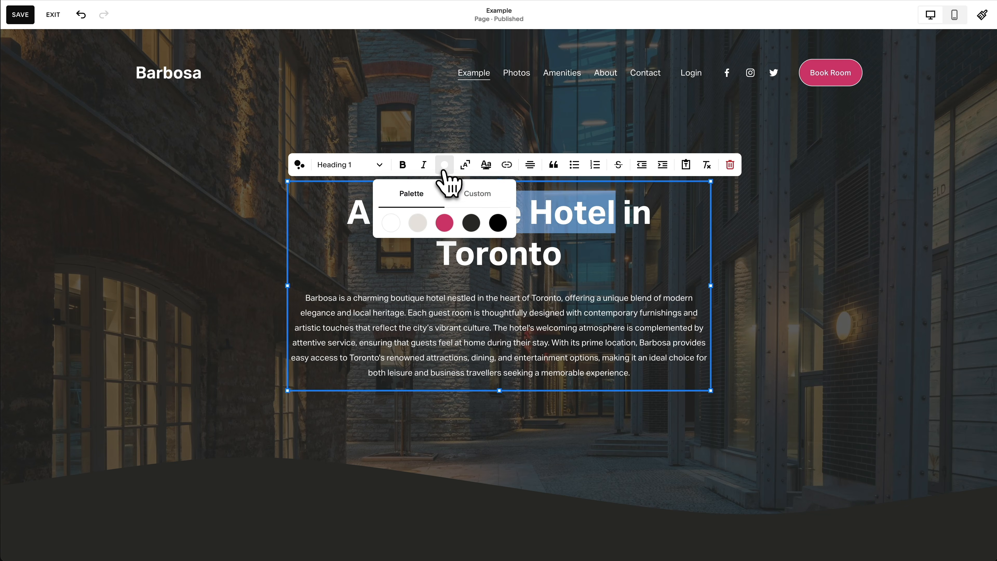
left_click(444, 222)
left_click(231, 255)
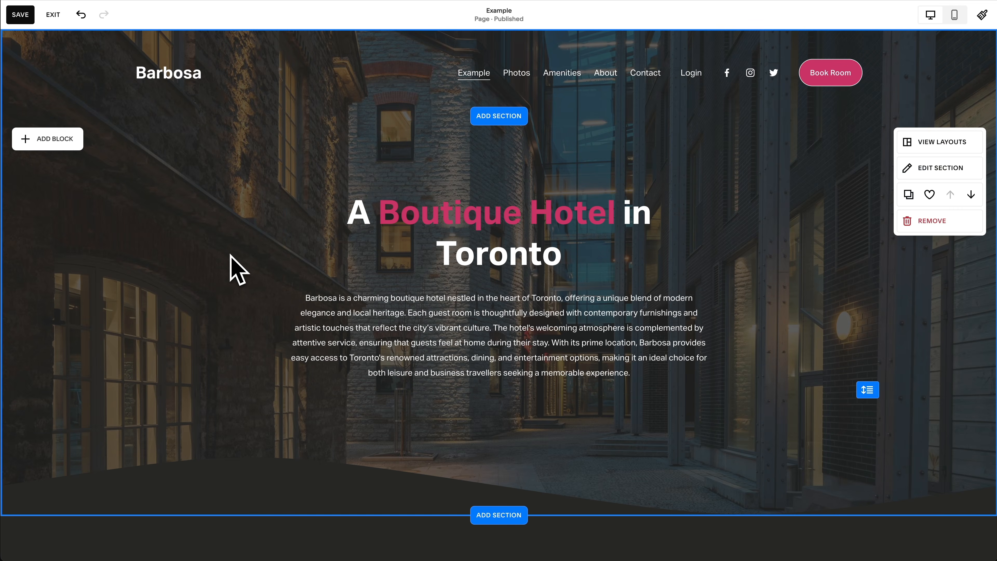
key("super+z")
Step: Highlight "Boutique Hotel" in the headline with the pink brushstroke-style underline
double_click(401, 220)
left_click_drag(401, 220, 544, 227)
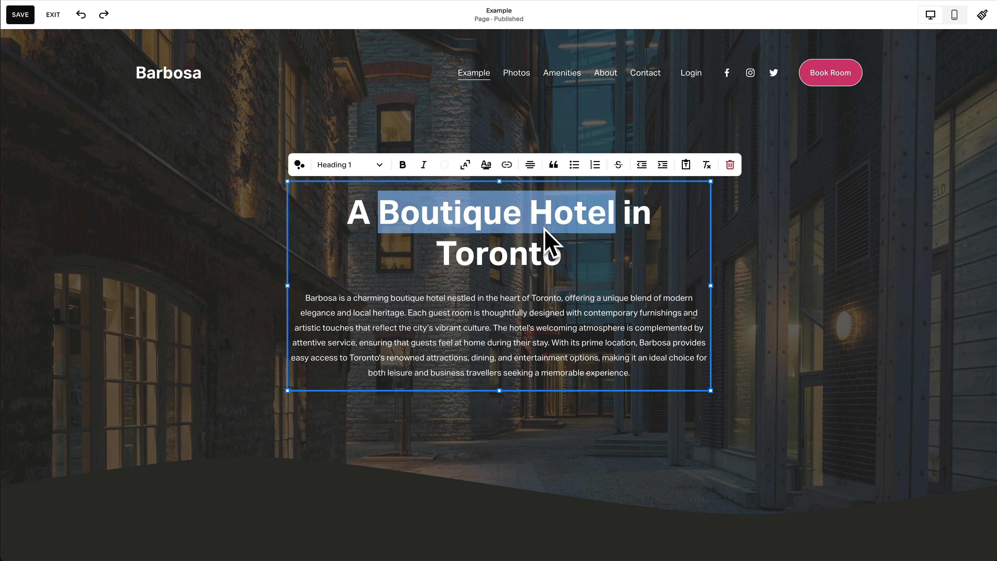
left_click(486, 165)
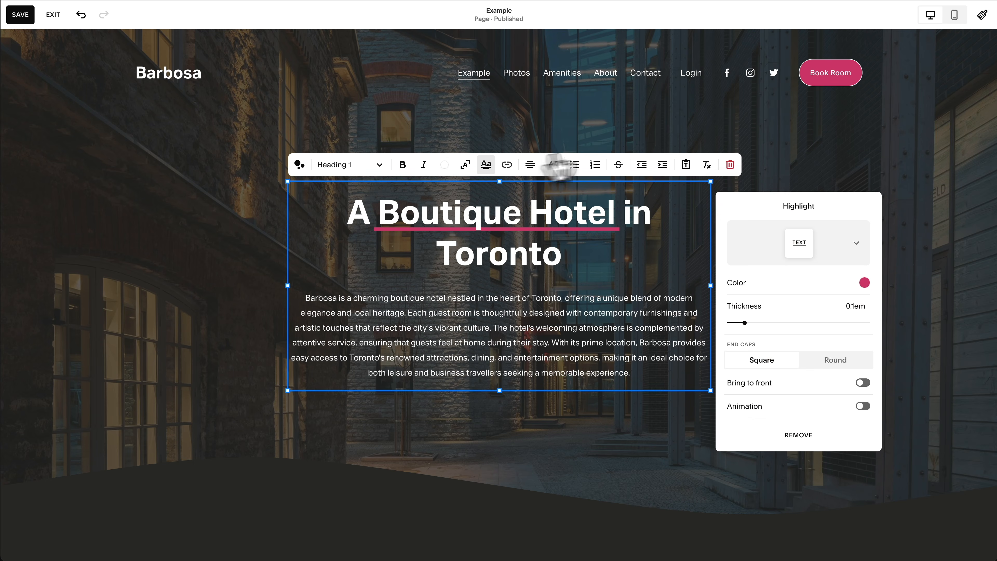
left_click(865, 246)
left_click(819, 341)
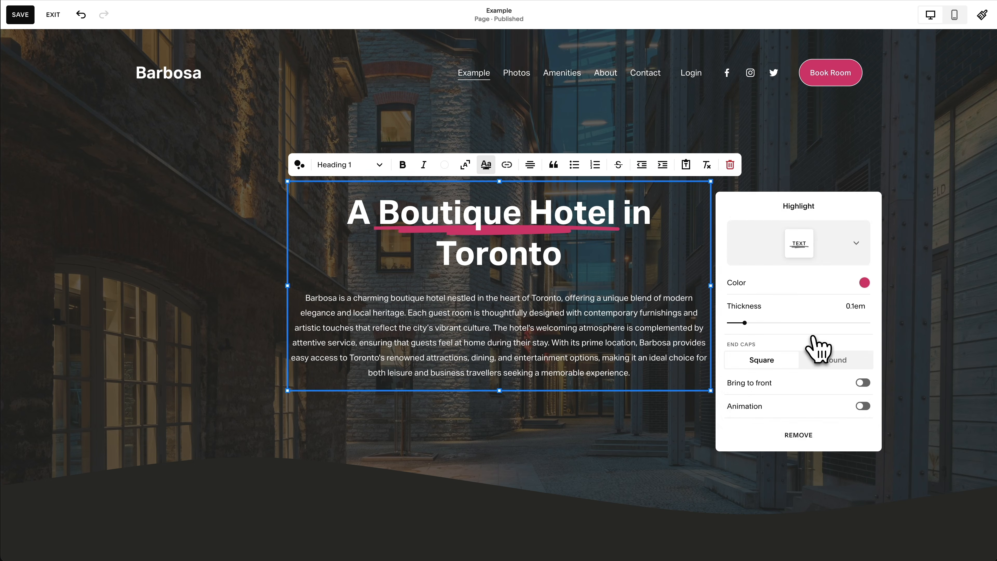
left_click(940, 304)
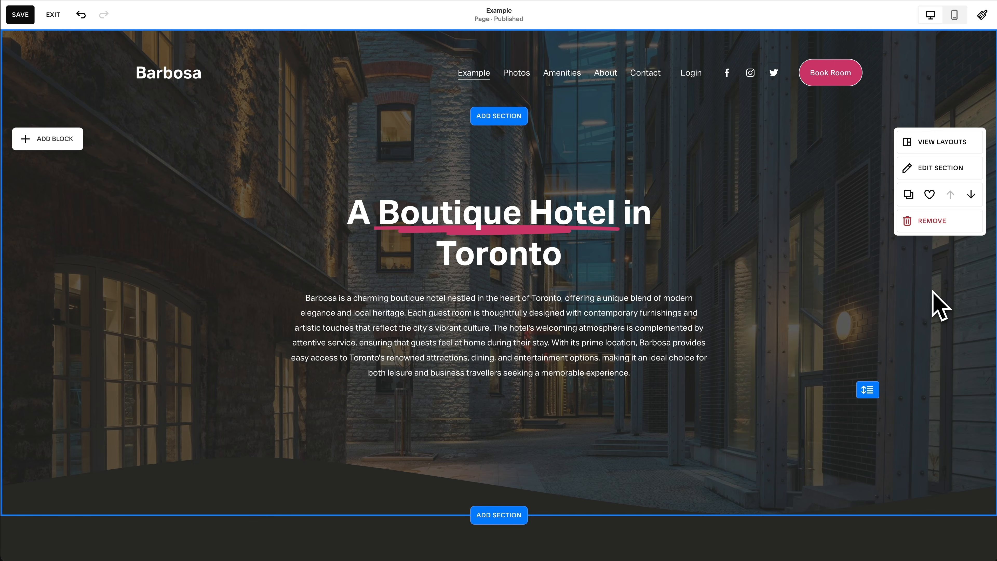
Step: Apply scaled text to the whole headline and widen the text block on both sides to the full grid width
triple_click(562, 215)
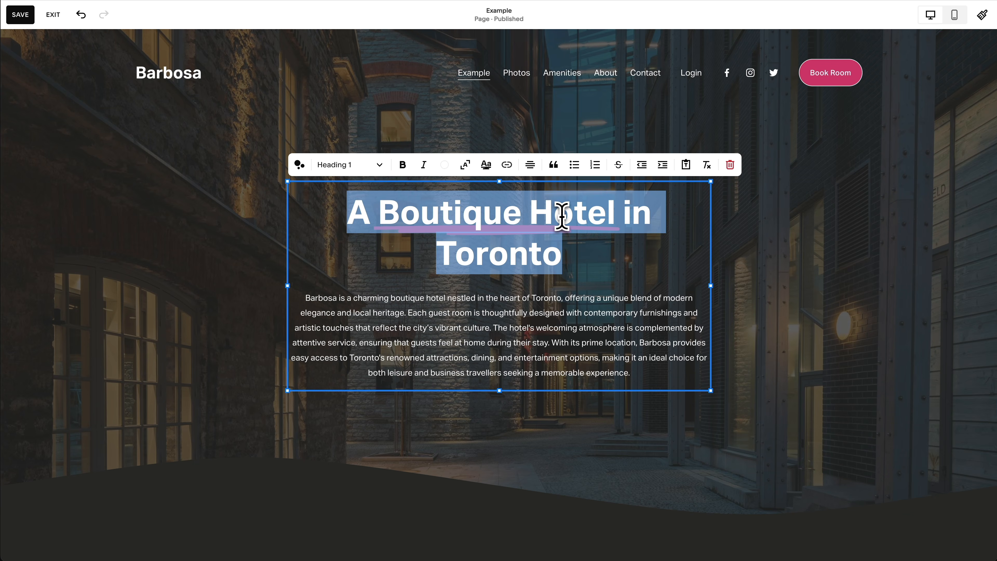
left_click(467, 167)
key("Escape")
left_click(423, 297)
left_click_drag(289, 252, 137, 253)
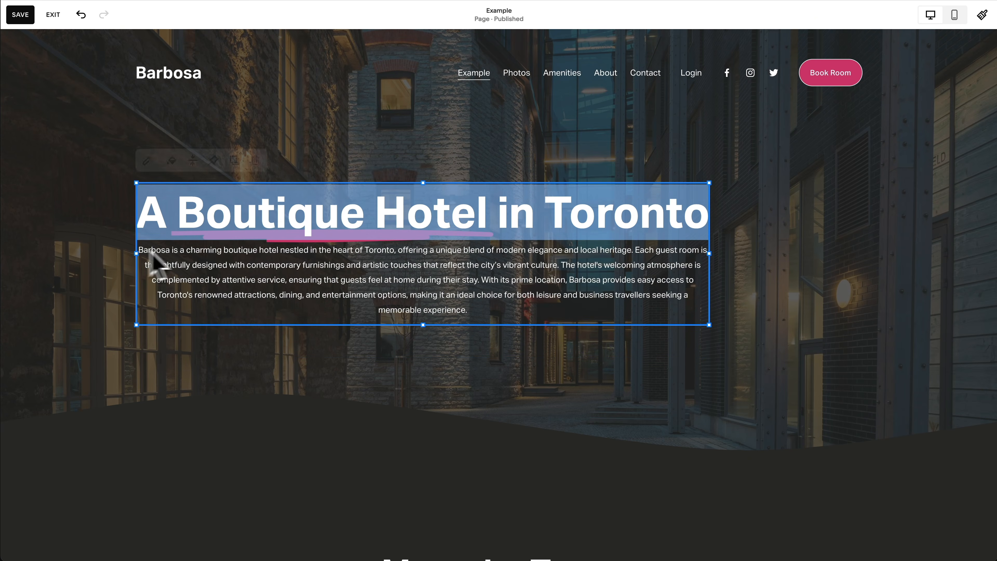
left_click_drag(709, 253, 856, 282)
left_click(841, 366)
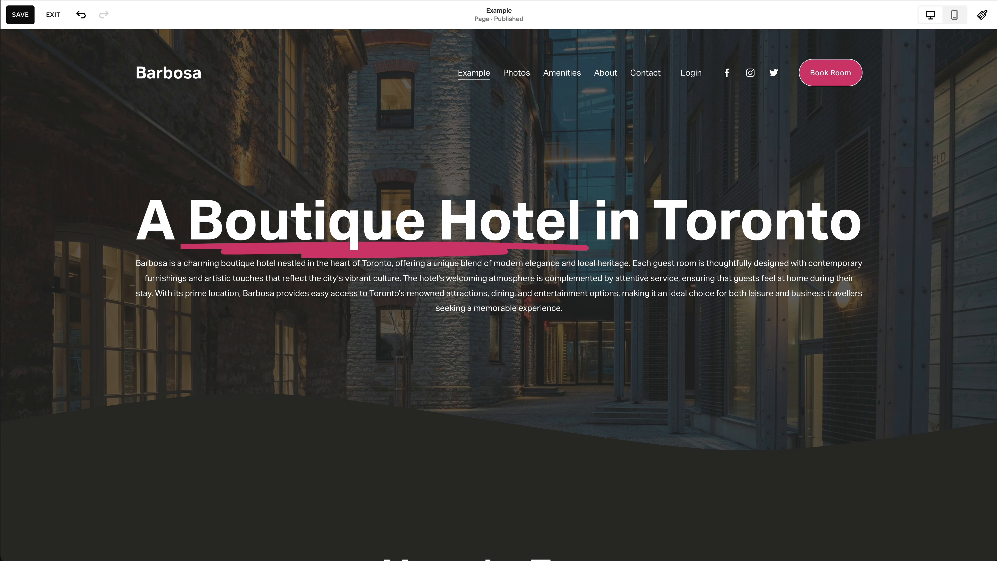
Step: Delete the hero text block and add an image block with outdoors.jpg to the section
left_click(483, 285)
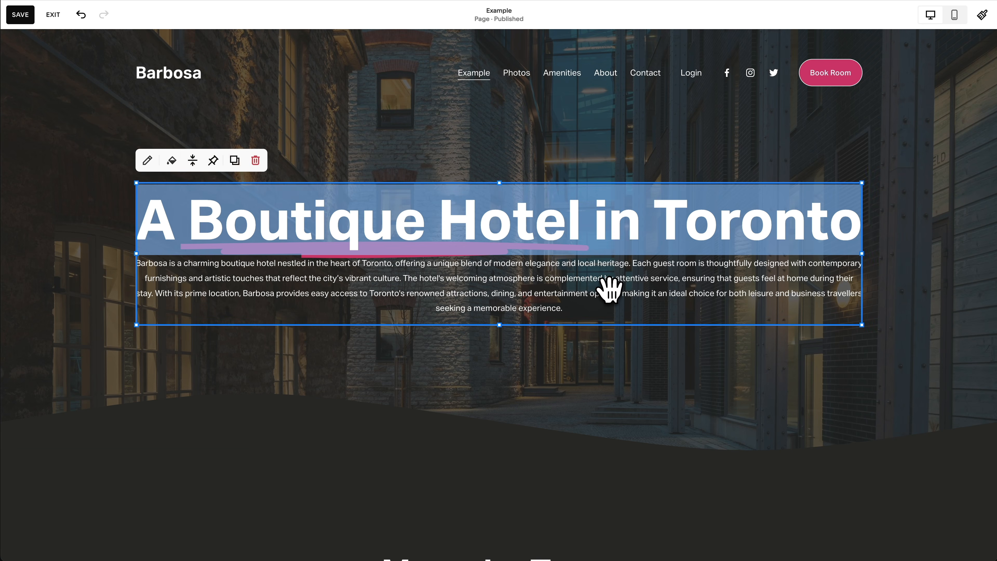
key("Delete")
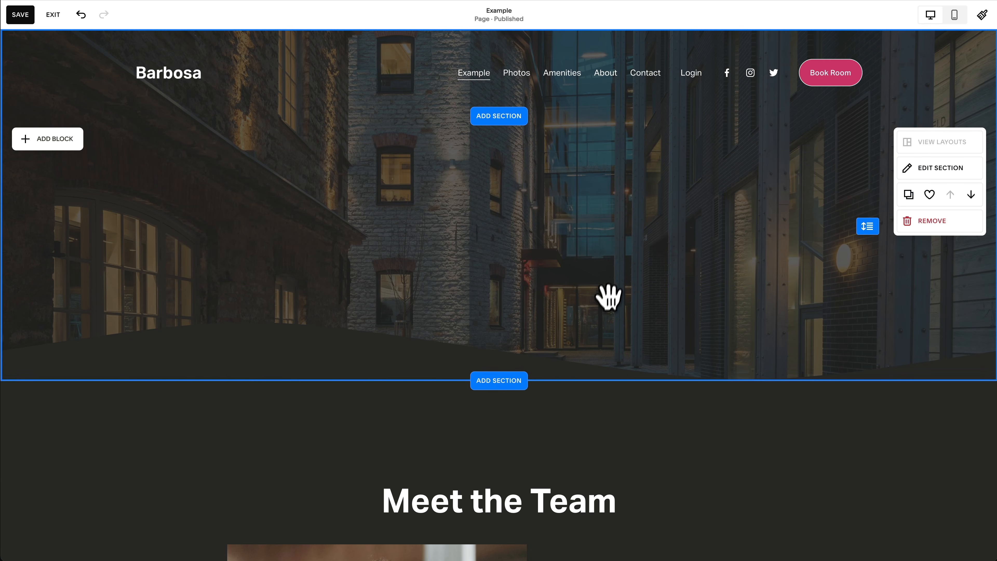
left_click(68, 145)
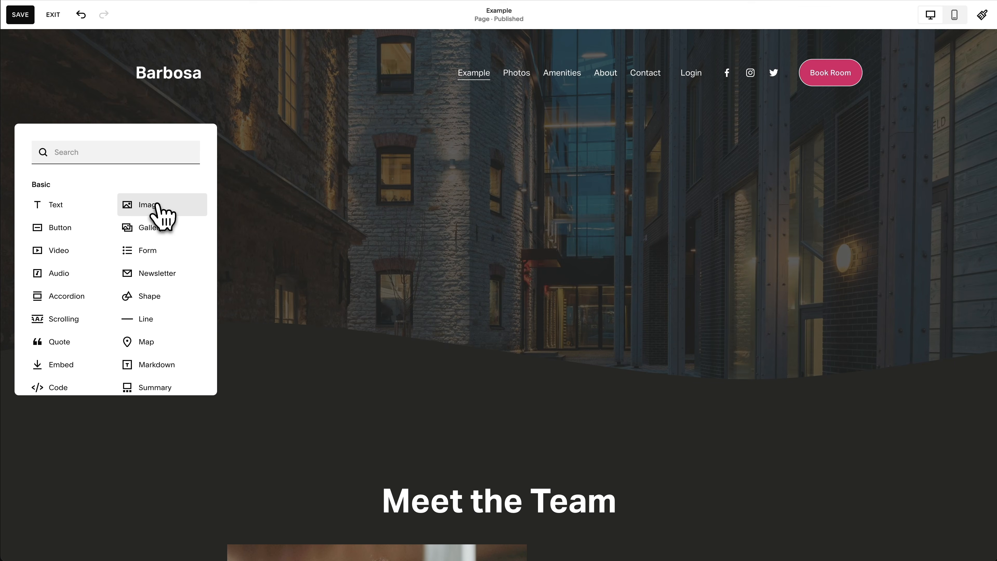
left_click(248, 188)
left_click(222, 243)
key("Return")
Step: Enlarge the image block and center it horizontally in the hero section
left_click_drag(236, 254, 501, 409)
left_click_drag(413, 296, 272, 307)
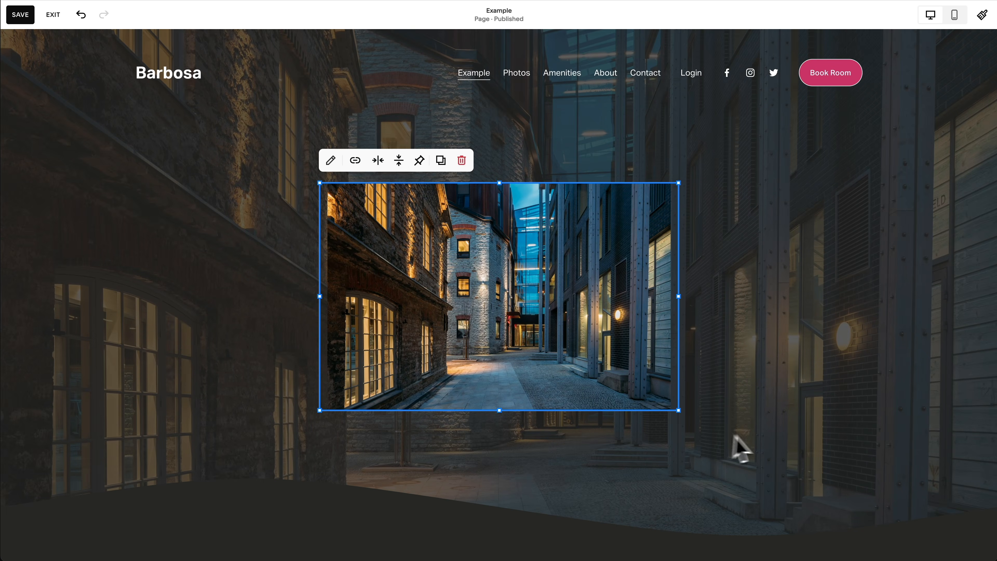
left_click(763, 445)
Step: Open outdoors.jpg in the image editor, set brightness to 52 and try a higher contrast
left_click(563, 291)
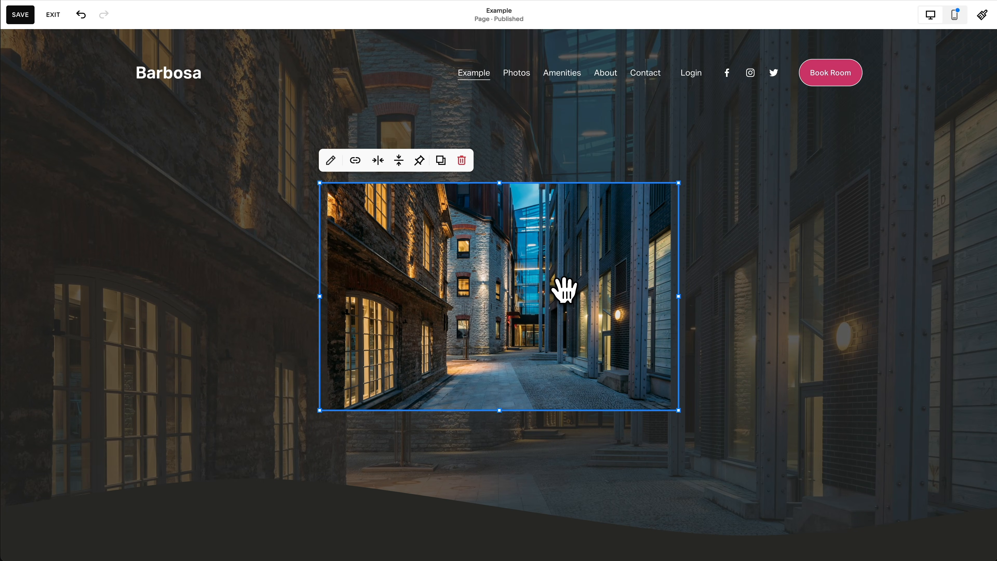
left_click(331, 161)
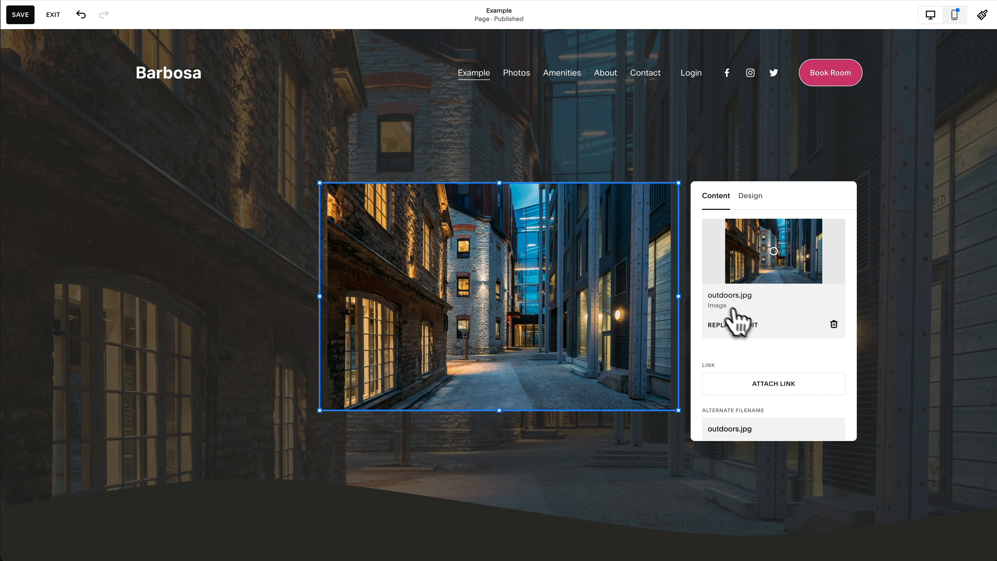
left_click(750, 325)
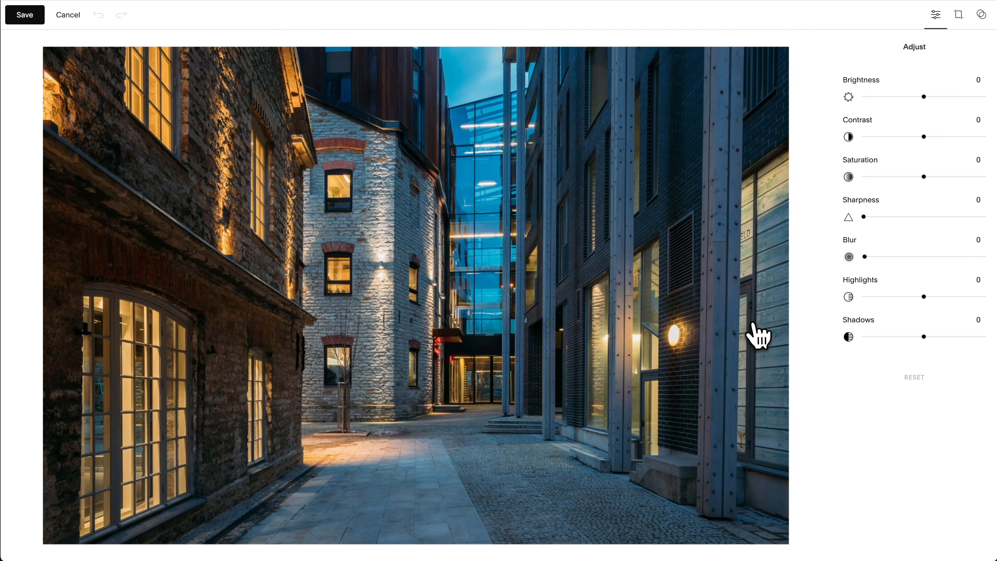
left_click_drag(923, 96, 954, 97)
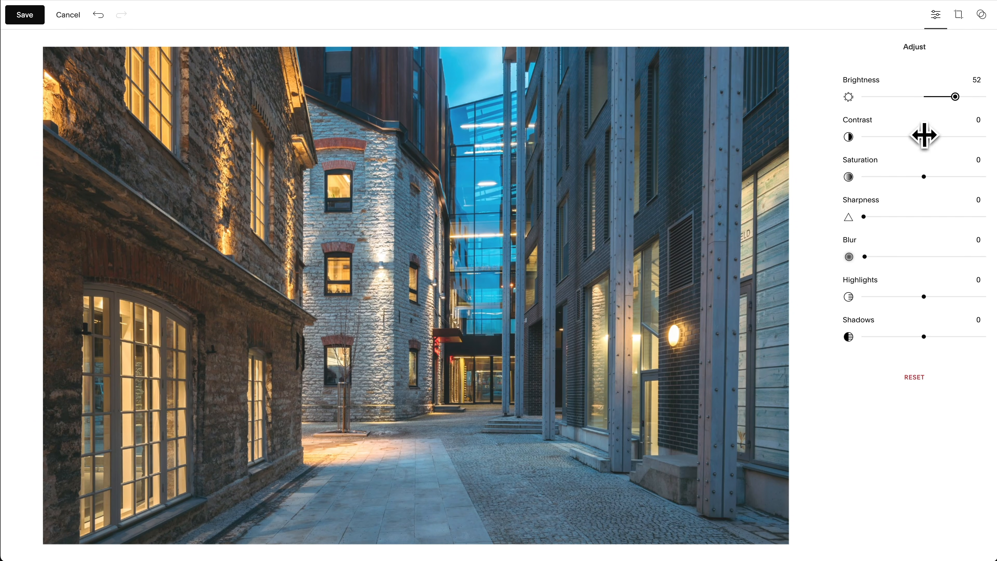
left_click_drag(923, 137, 966, 137)
Step: Try a custom crop to the narrow middle part of the image and discard all the image edits
left_click(958, 15)
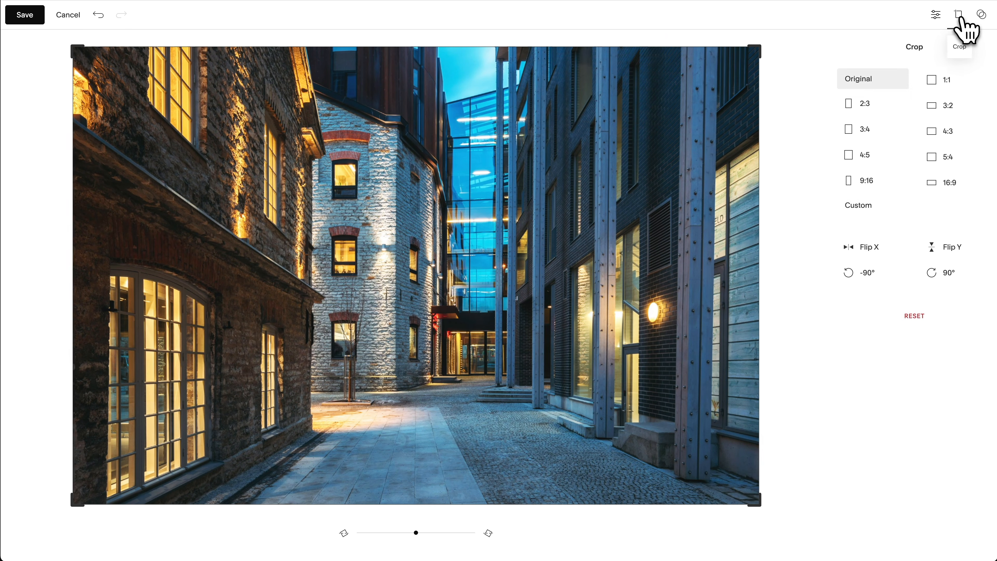
left_click(903, 206)
left_click_drag(765, 275, 549, 273)
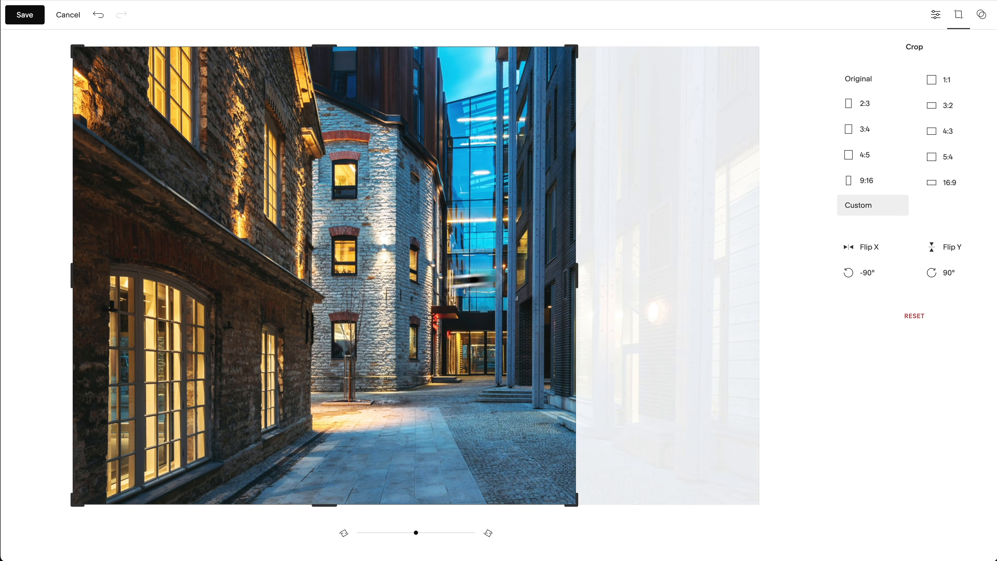
left_click_drag(74, 279, 321, 268)
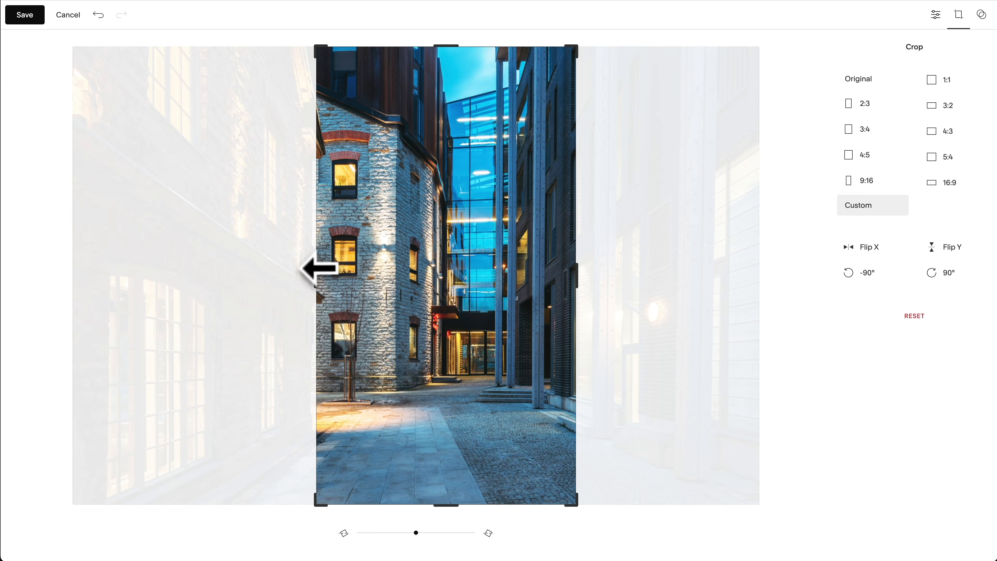
left_click(68, 14)
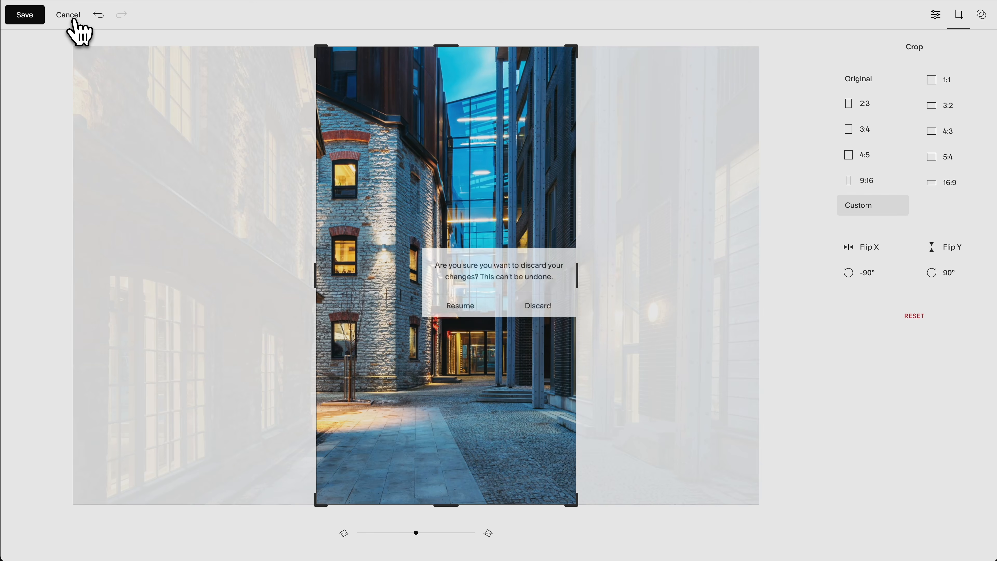
left_click(536, 304)
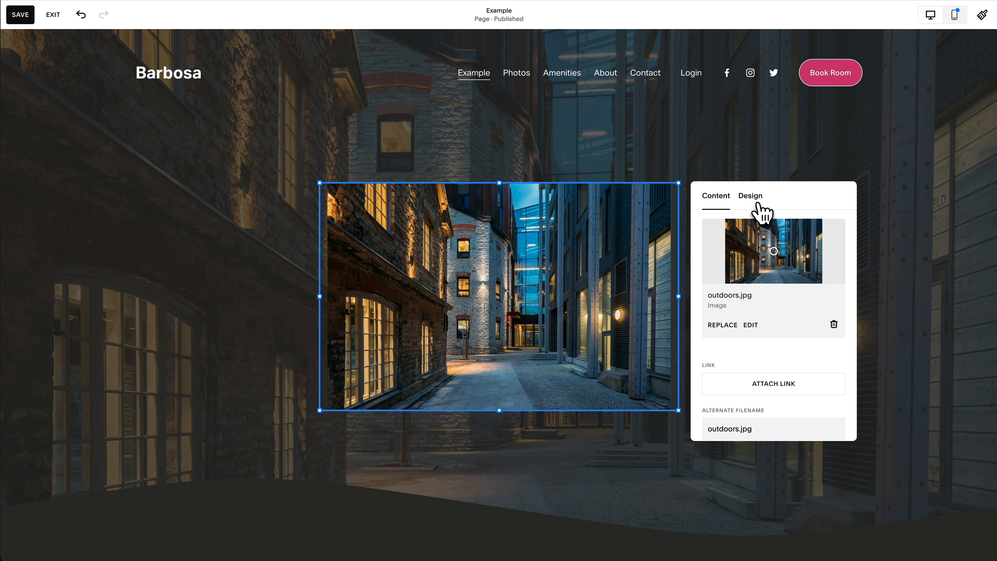
Step: Mask the image block with a shape, trying several 1:1 shapes and ending on the octagon
left_click(749, 195)
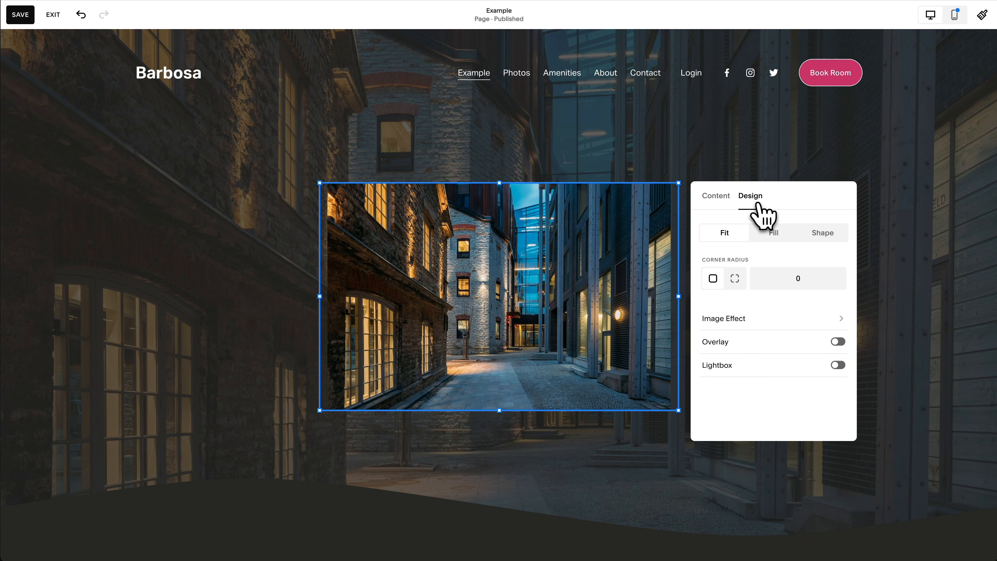
left_click(829, 243)
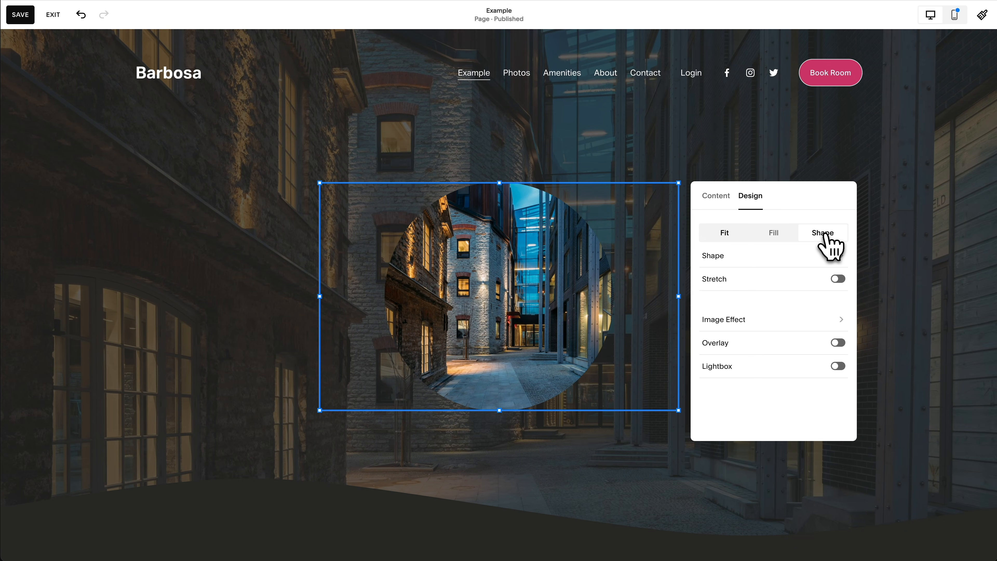
left_click(811, 253)
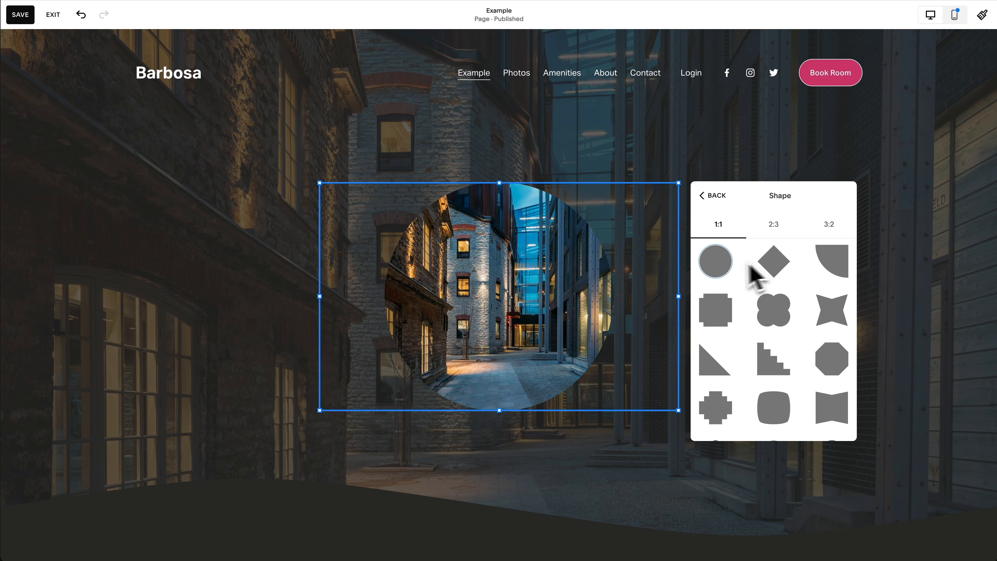
left_click(769, 271)
left_click(830, 275)
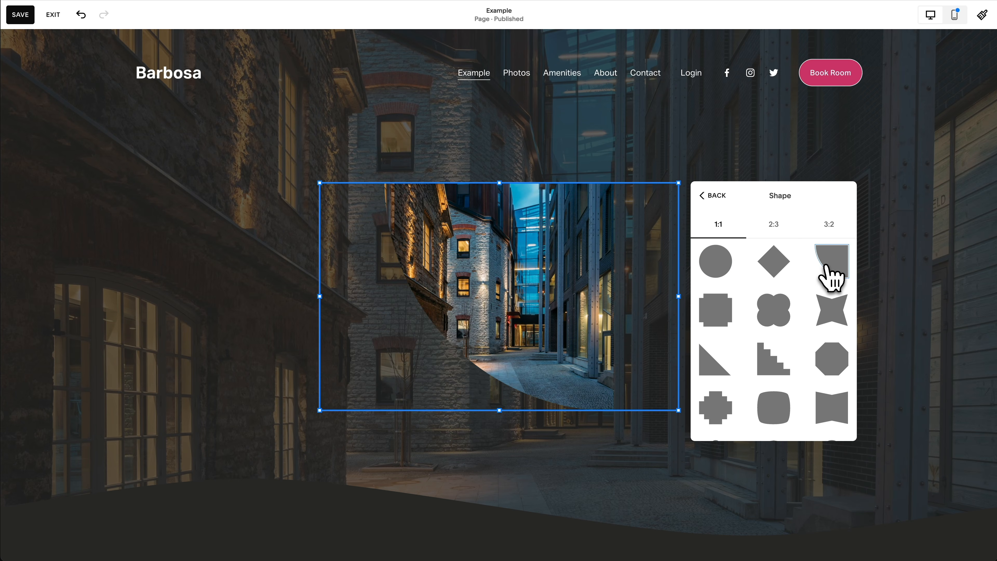
left_click(781, 306)
left_click(718, 312)
left_click(828, 365)
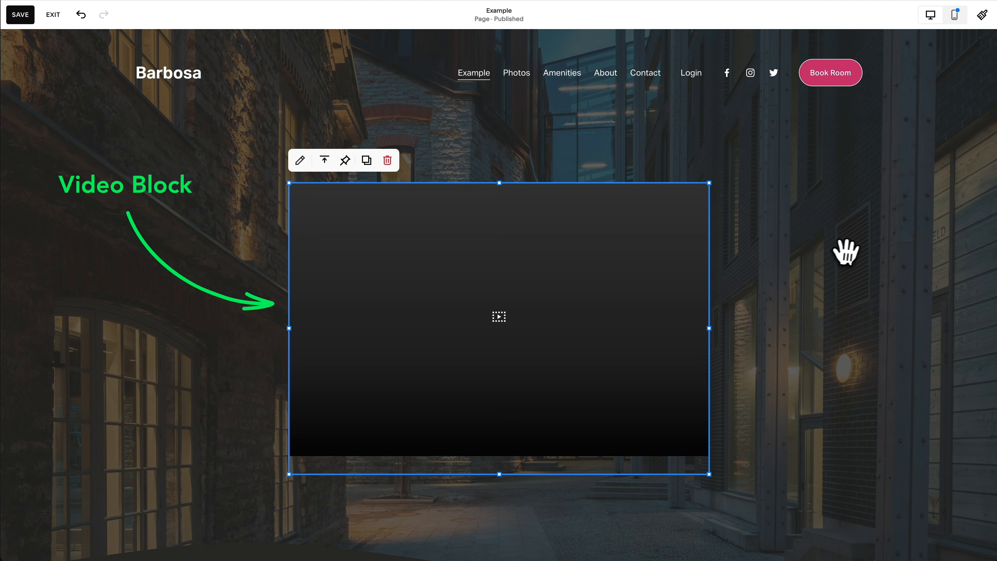
left_click(300, 160)
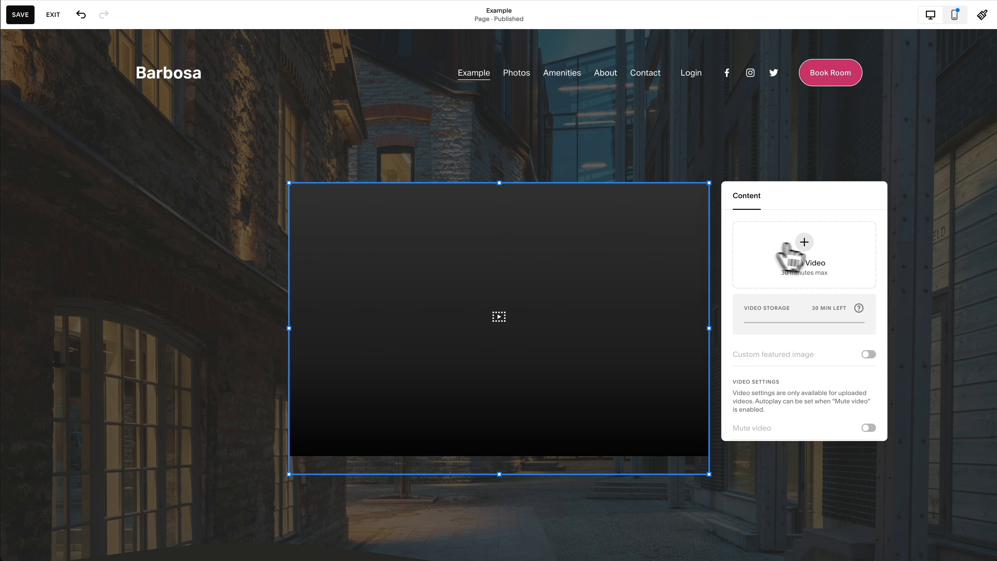
left_click(809, 245)
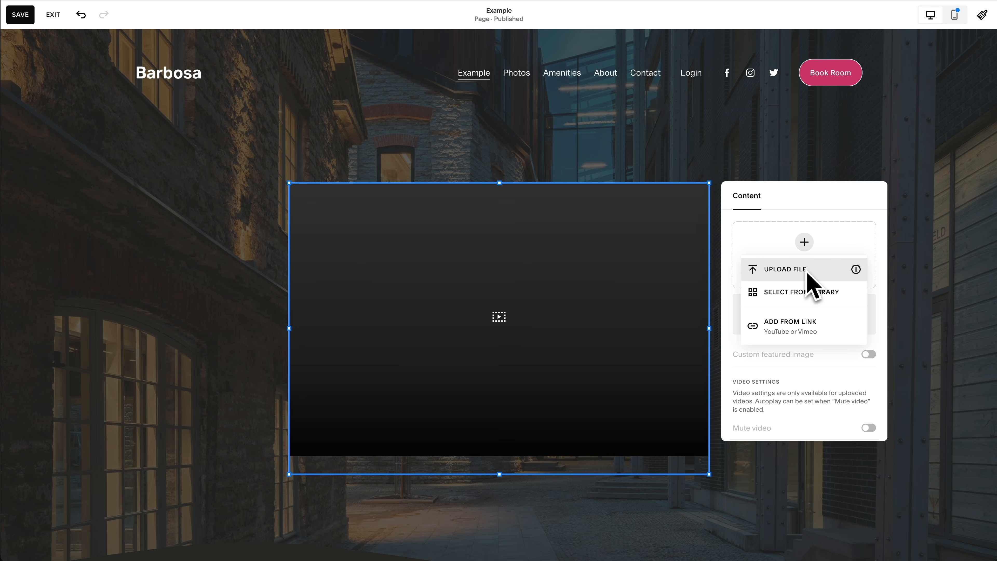
left_click(809, 322)
type("https://www.youtube.com/watch?v=YGXxL2vWL20")
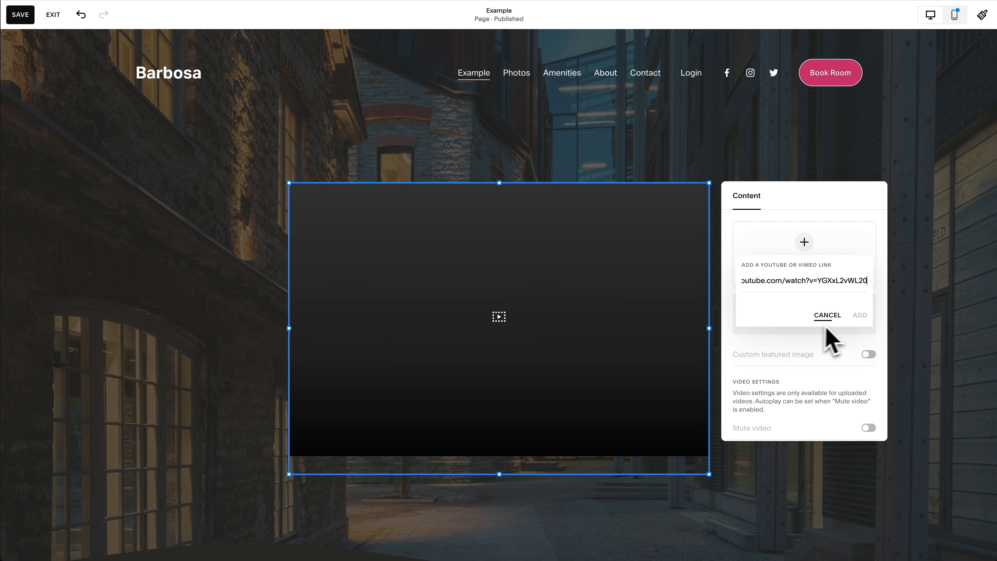
left_click(860, 317)
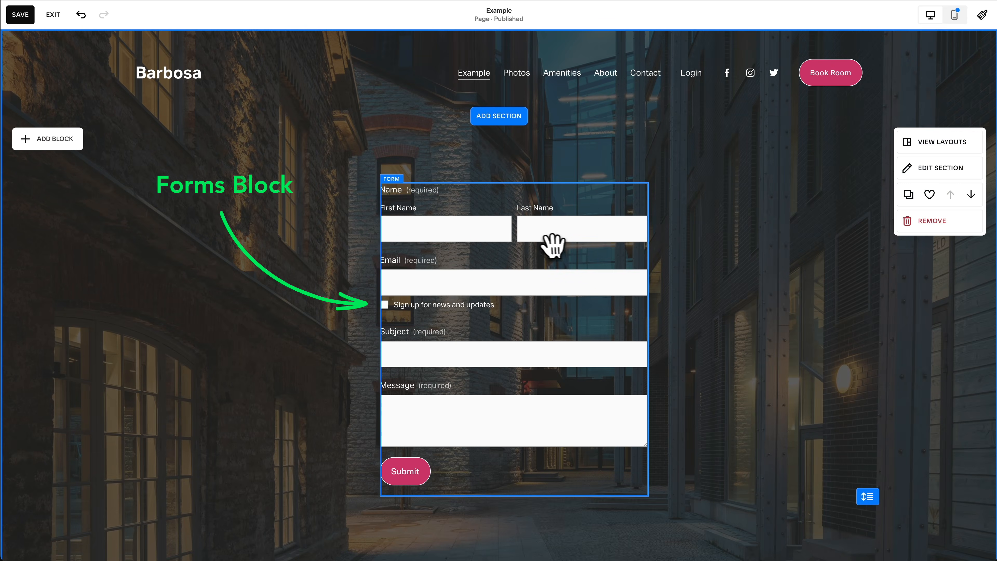
Step: Add a Phone field to the form block and place it directly below the Name field
left_click(526, 234)
left_click(391, 160)
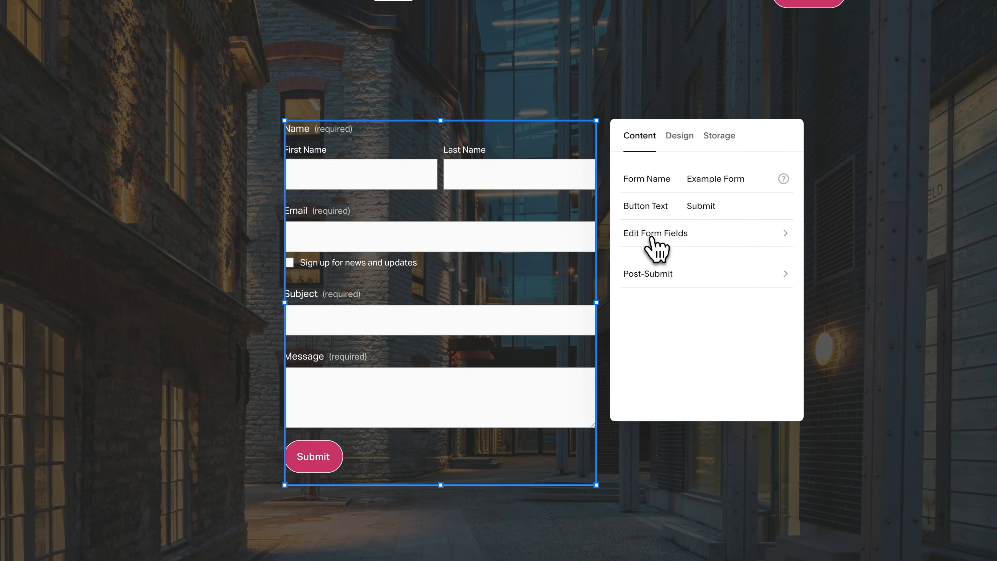
left_click(697, 291)
left_click(612, 290)
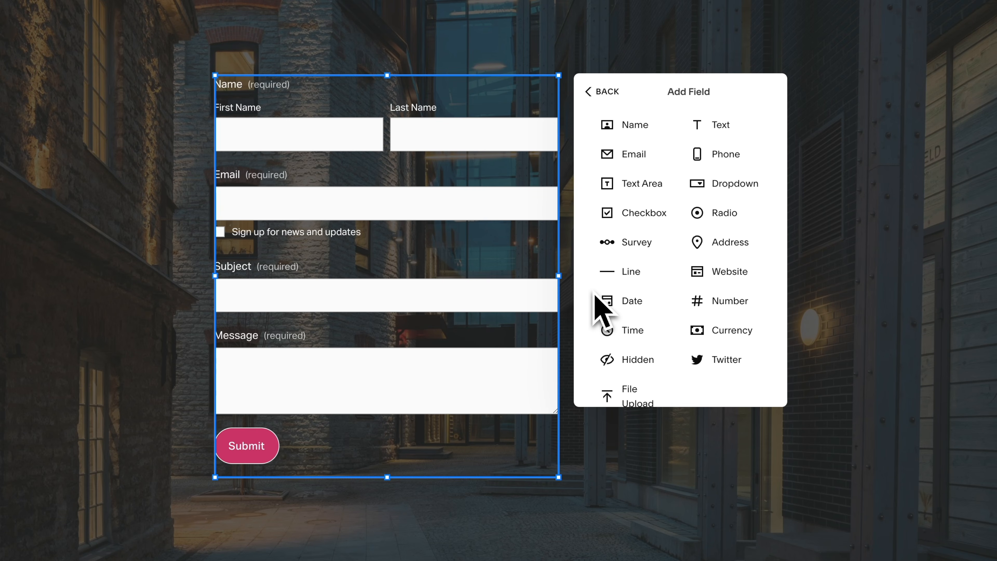
left_click(726, 155)
left_click_drag(612, 284, 604, 173)
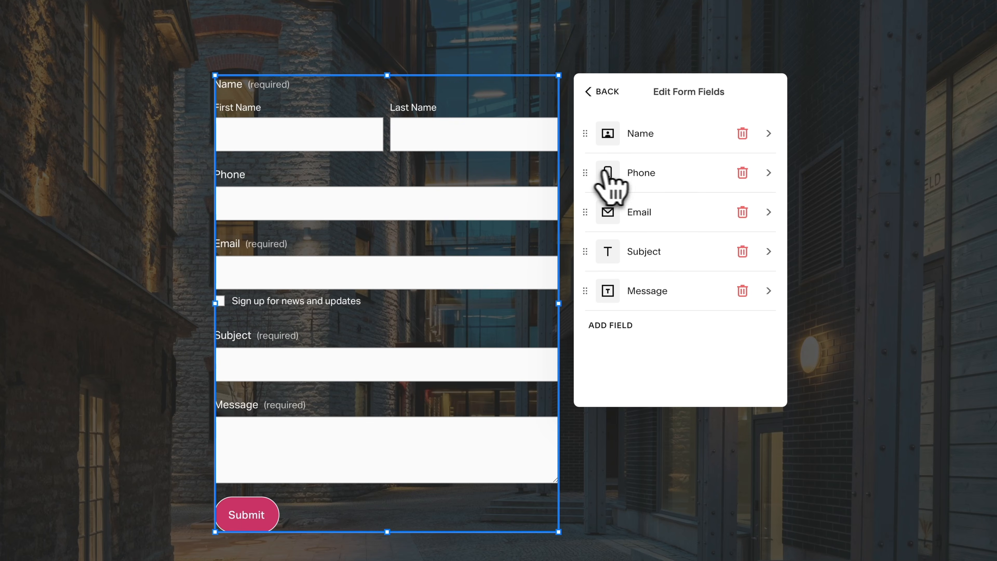
Step: Make the form's Phone field required and return to the main form settings
left_click(663, 176)
left_click(763, 272)
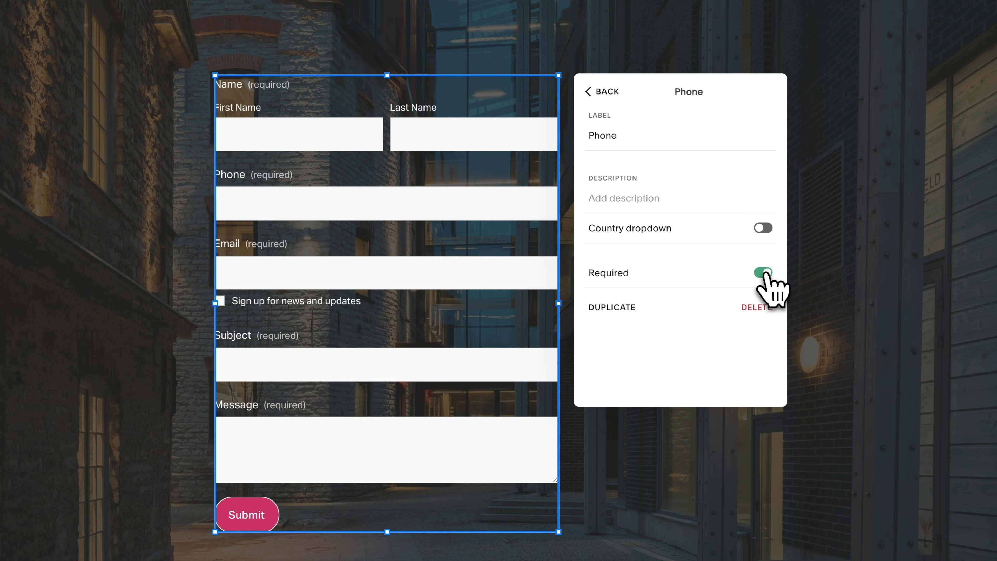
left_click(603, 92)
left_click(605, 93)
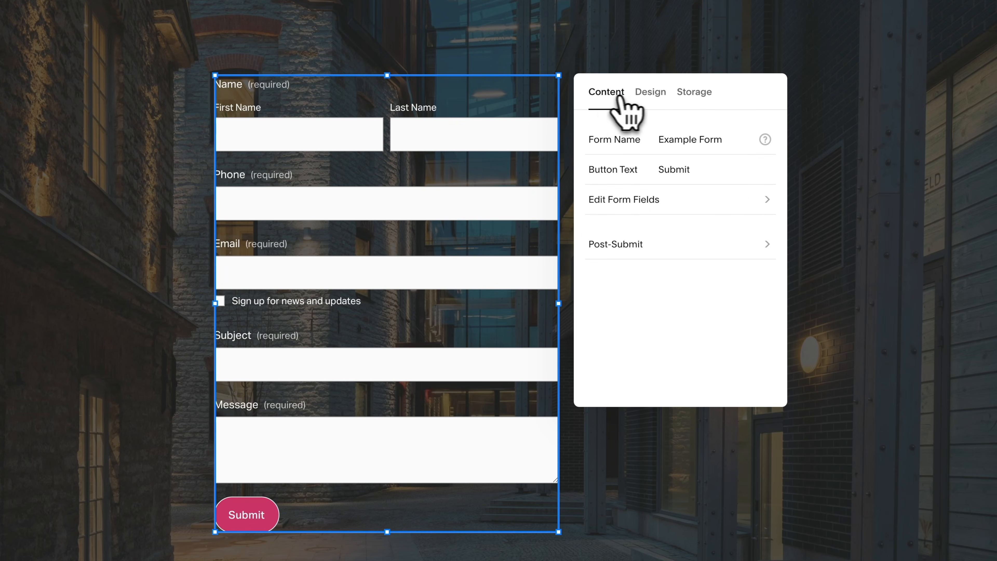
Step: Enable the lightbox for the form and align the form button to the center
left_click(652, 95)
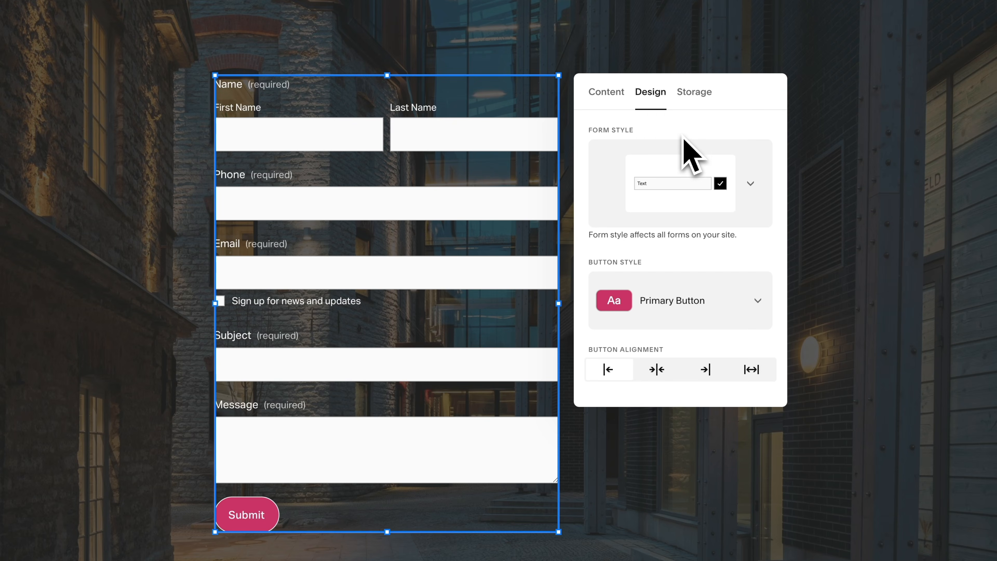
scroll(687, 153, "down", 5)
left_click(763, 258)
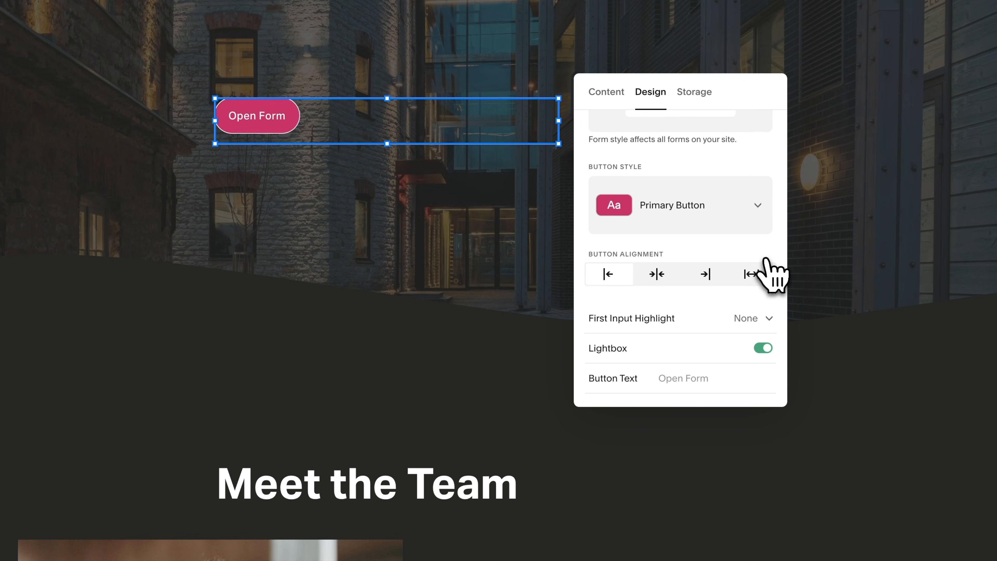
left_click(673, 274)
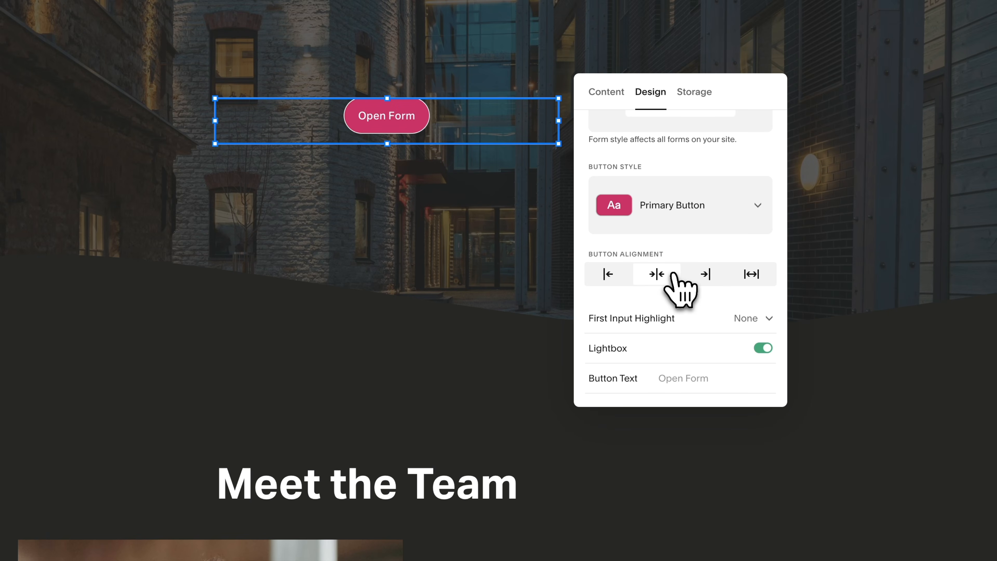
Step: Set the lightbox button text to "Request a Reservation" and turn the form's lightbox back off
left_click(679, 381)
type("Request a Reservation")
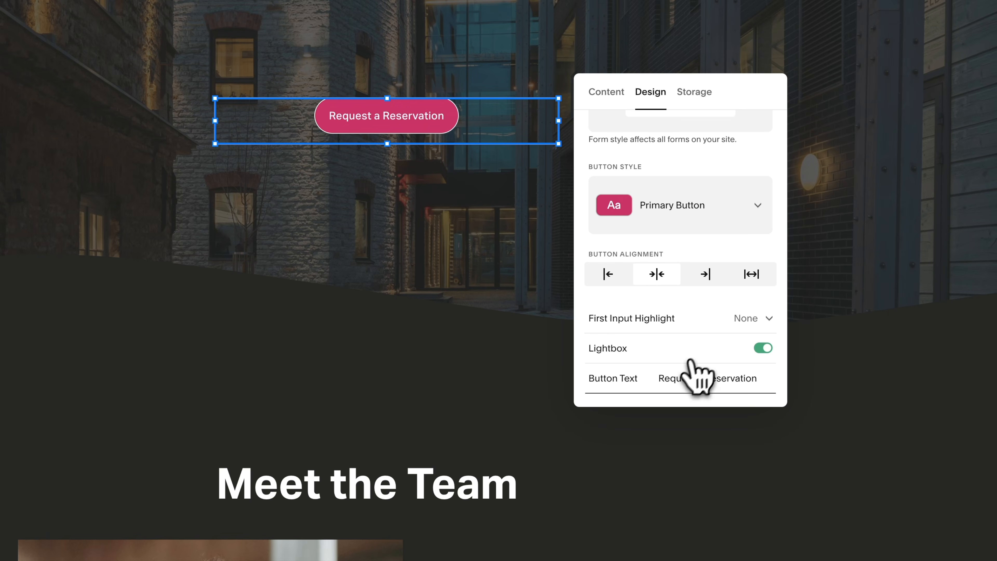
left_click(763, 348)
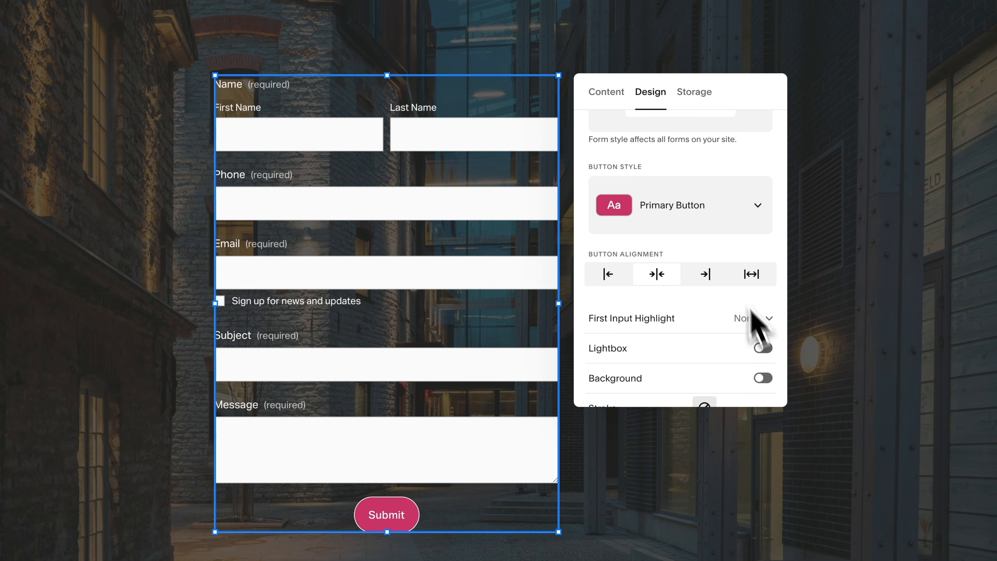
Step: Review the form's storage settings and open its additional storage options
left_click(688, 102)
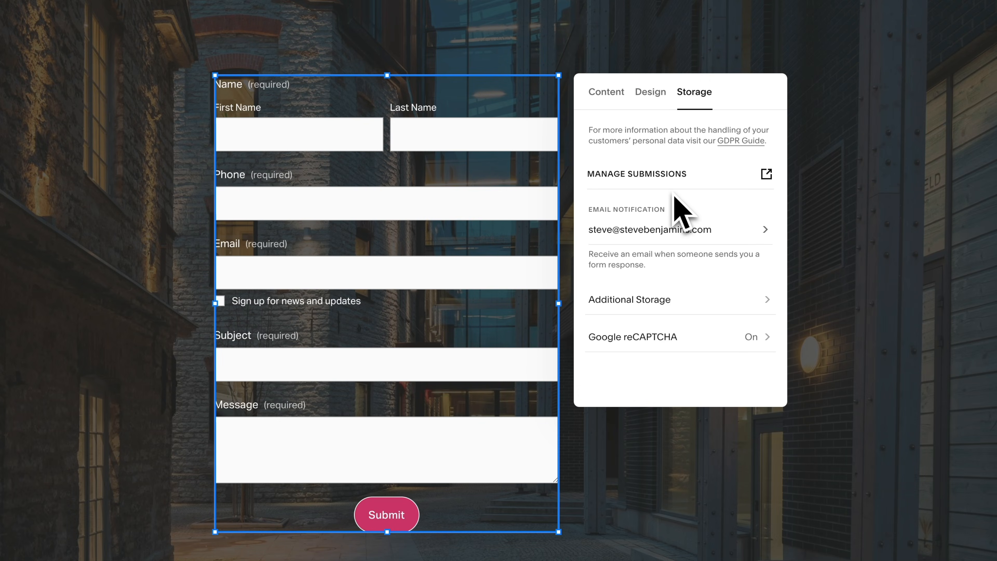
left_click(628, 303)
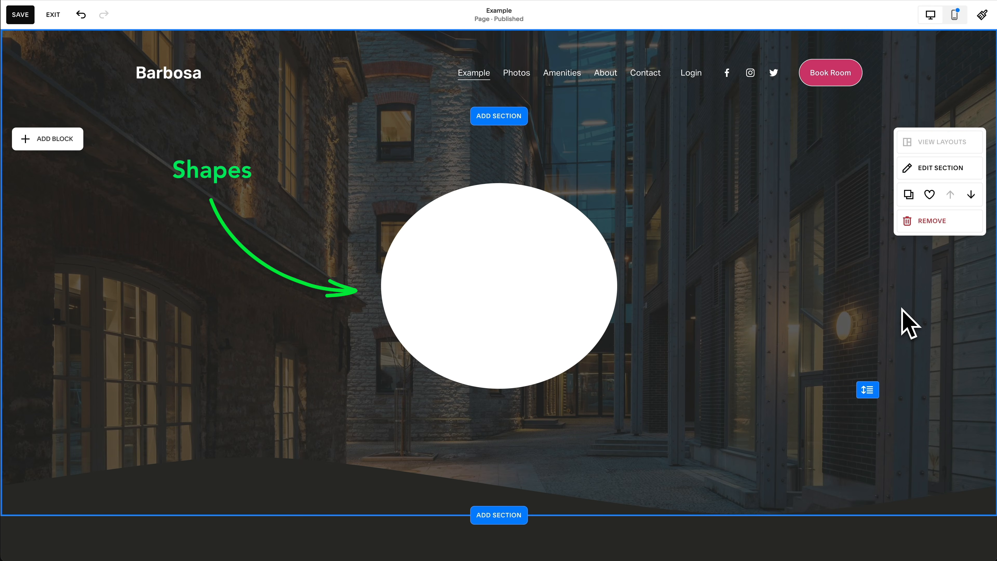
Step: Change the circle shape block to a diamond, and finally to the square with outward-bulging sides
double_click(556, 305)
left_click(750, 275)
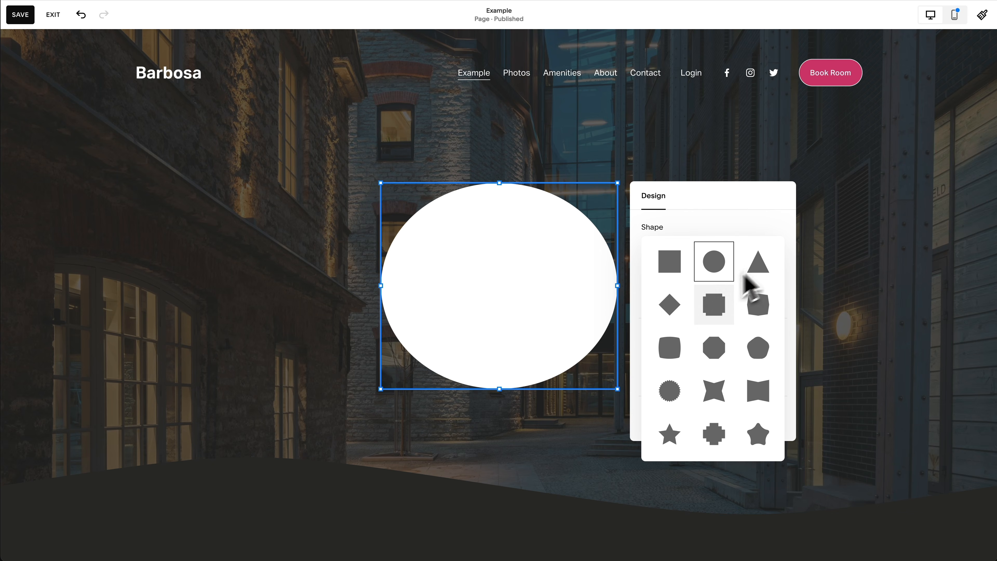
left_click(676, 313)
left_click(688, 286)
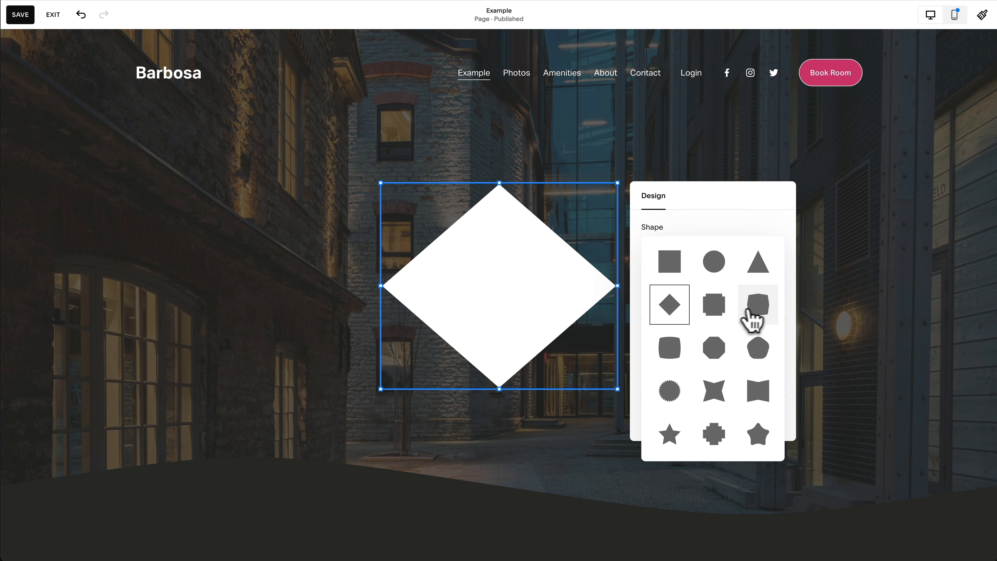
left_click(755, 307)
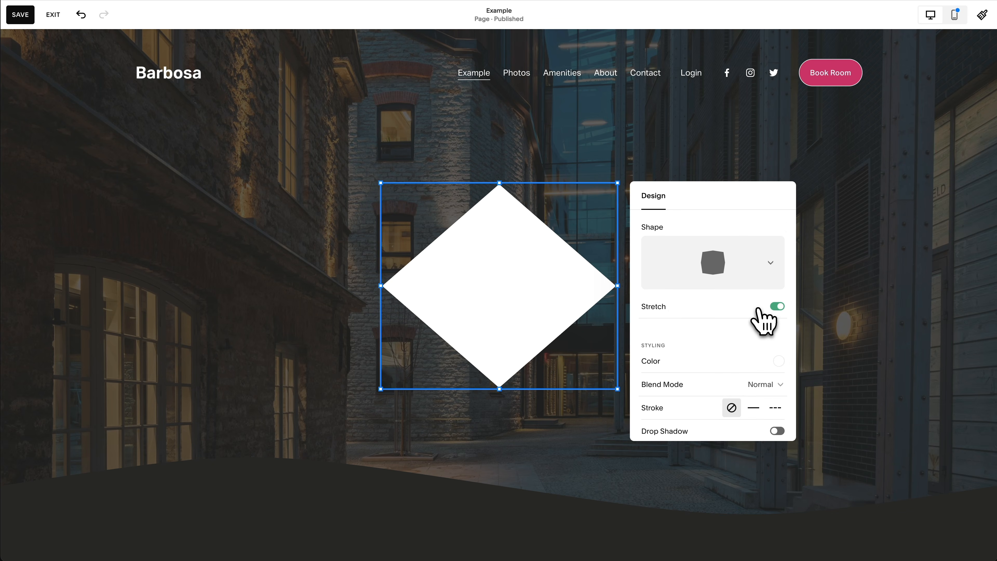
Step: Fill the shape with the palette's pink and give it a solid stroke
left_click(779, 361)
left_click(874, 349)
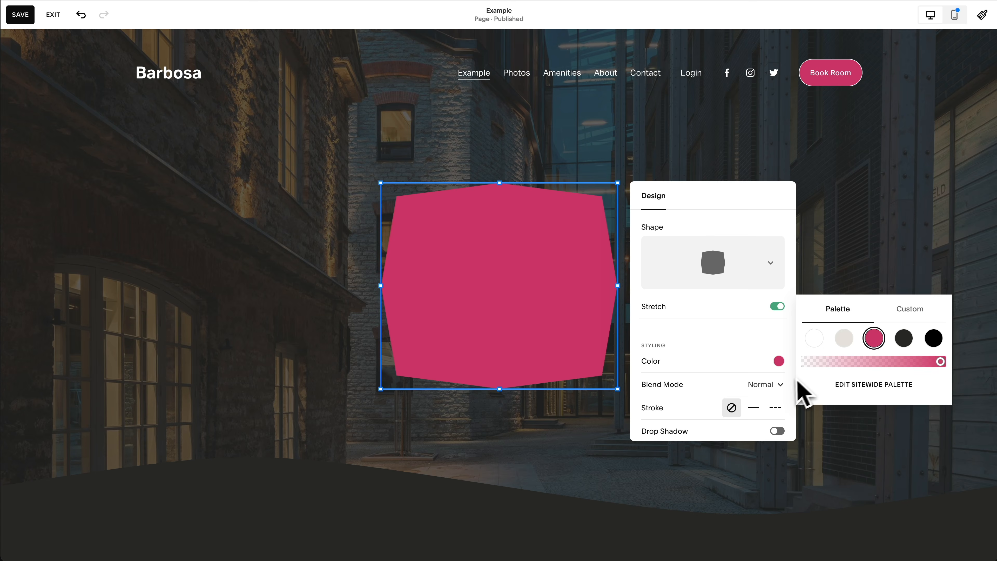
left_click(753, 409)
scroll(756, 406, "down", 2)
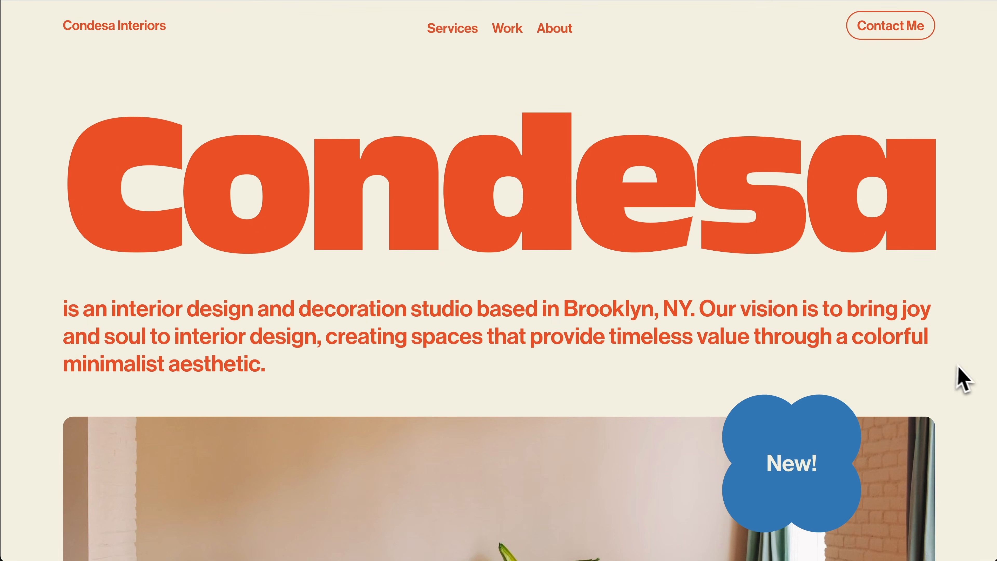
Step: Examine how the "New!" shape overlaps the photo on the Condesa Interiors example page
scroll(973, 383, "down", 5)
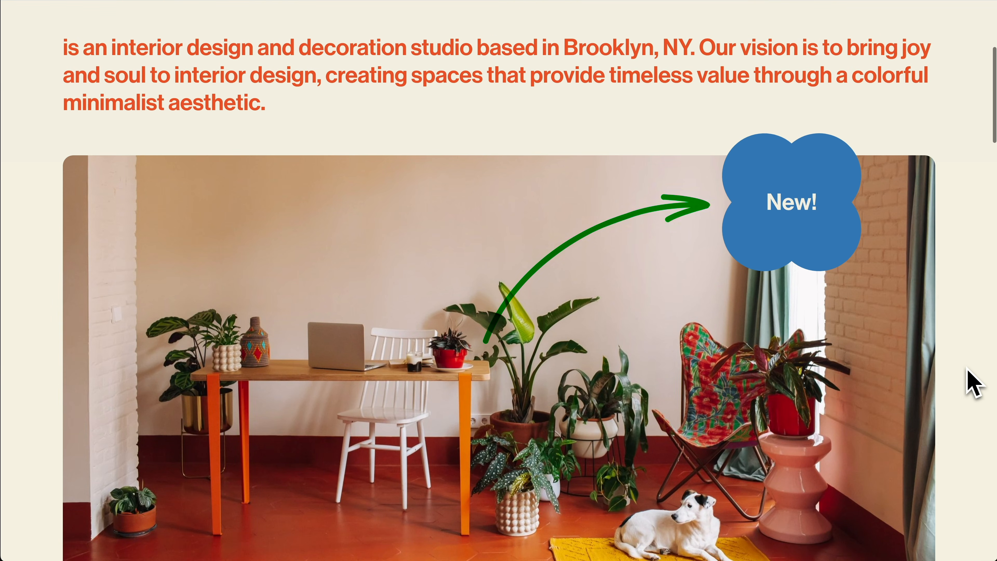
scroll(973, 383, "down", 7)
scroll(974, 383, "down", 3)
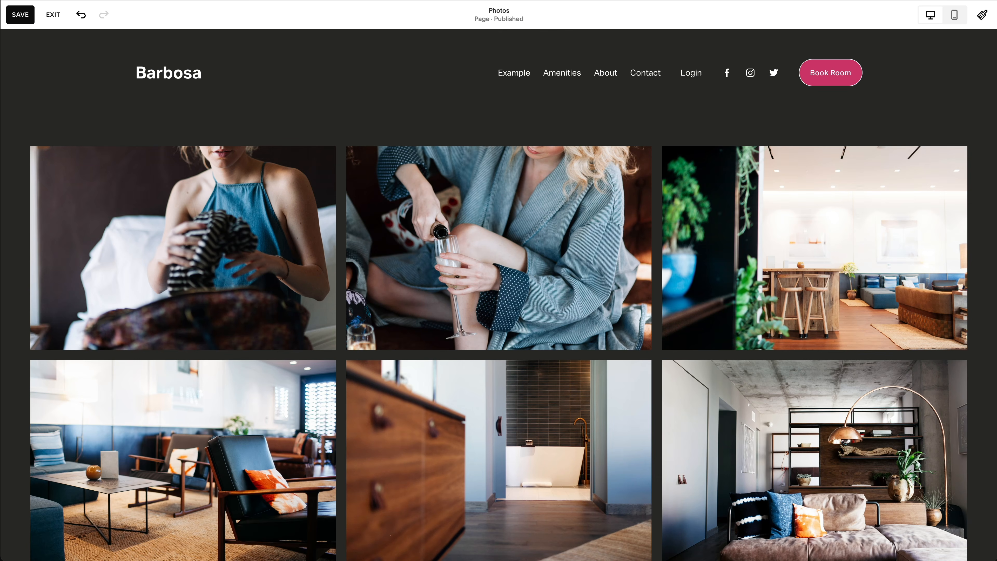
Step: Set the Photos page gallery's spacing to 31, try the Inset and Full Bleed widths, and return to Full
mouse_move(957, 200)
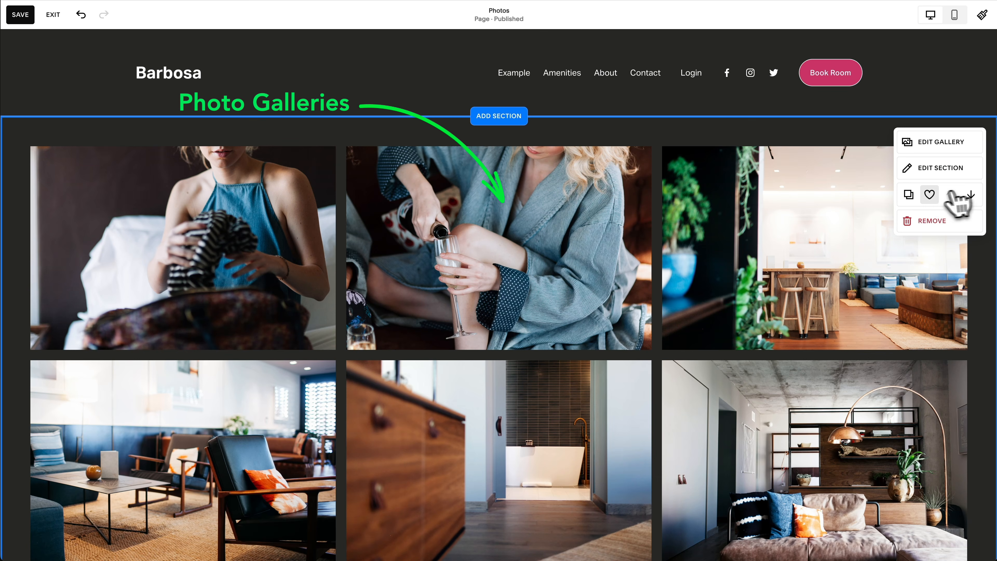
left_click(953, 174)
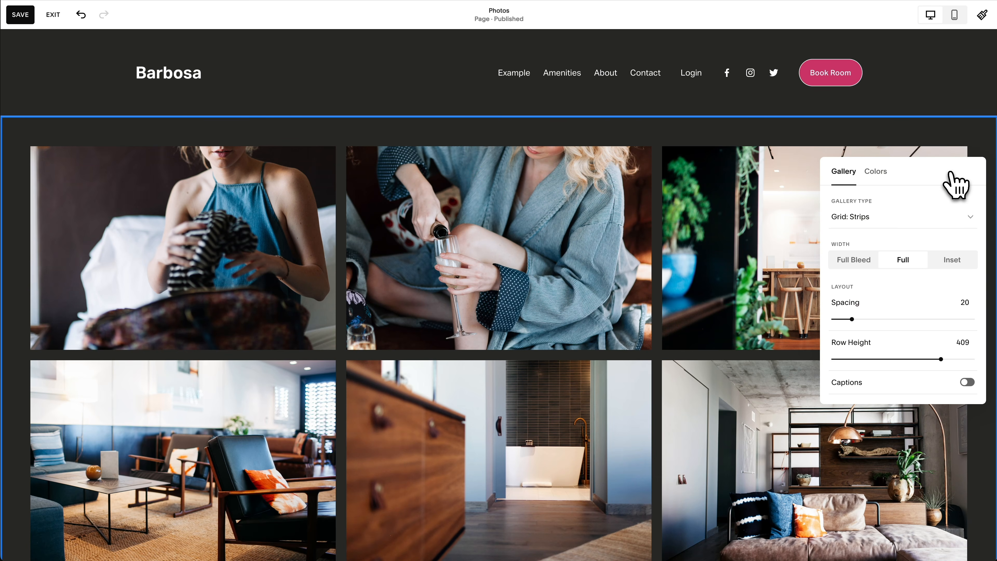
mouse_move(852, 318)
left_mouse_down()
mouse_move(894, 316)
mouse_move(861, 319)
left_mouse_up()
left_click(952, 262)
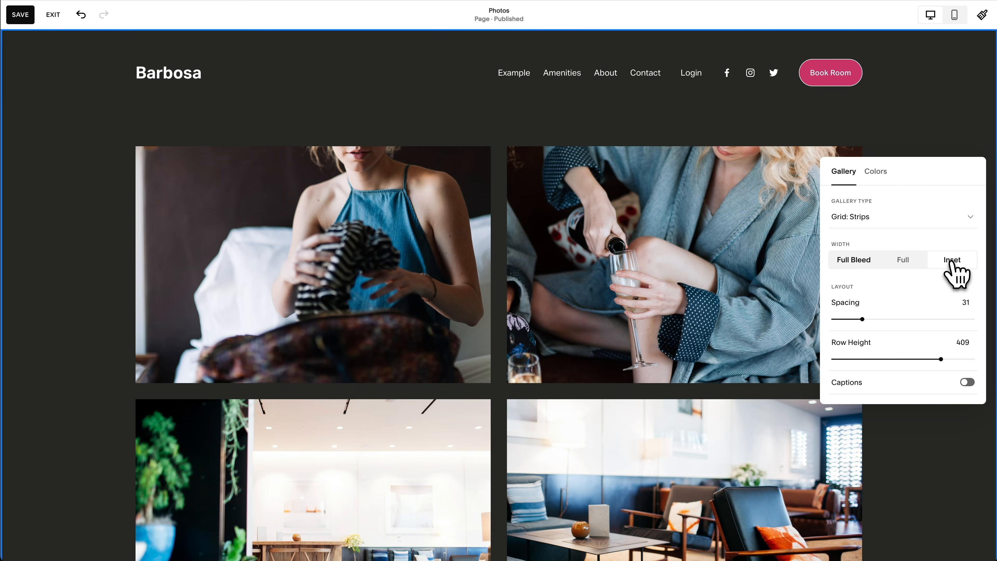
left_click(865, 262)
left_click(902, 262)
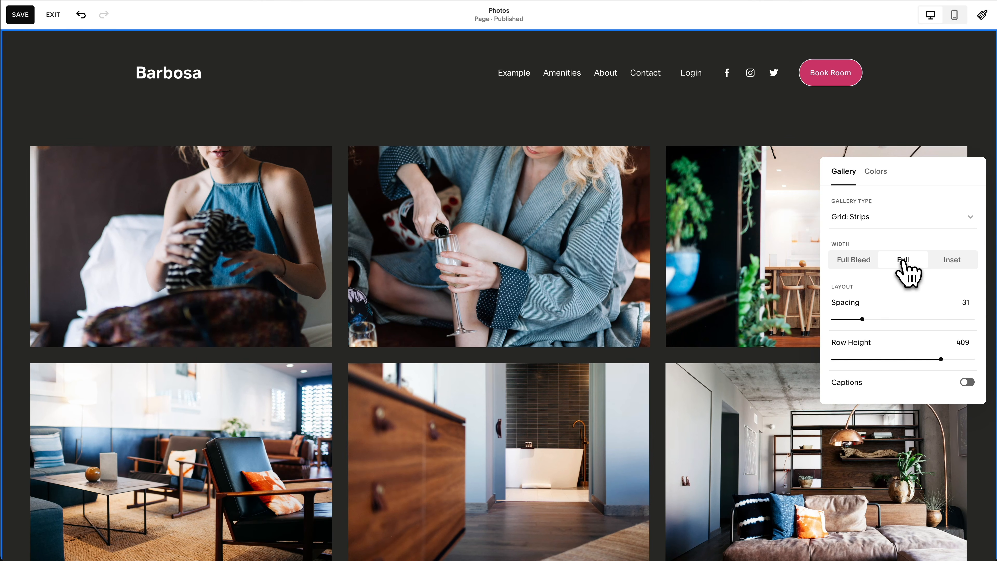
Step: Change the gallery type to Grid: Masonry with 4 columns
left_click(913, 222)
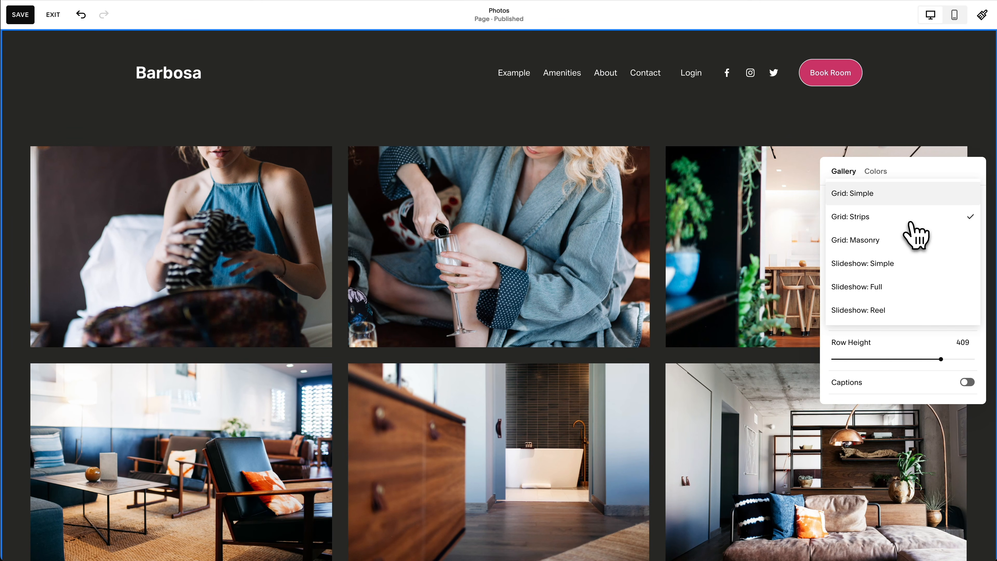
left_click(898, 239)
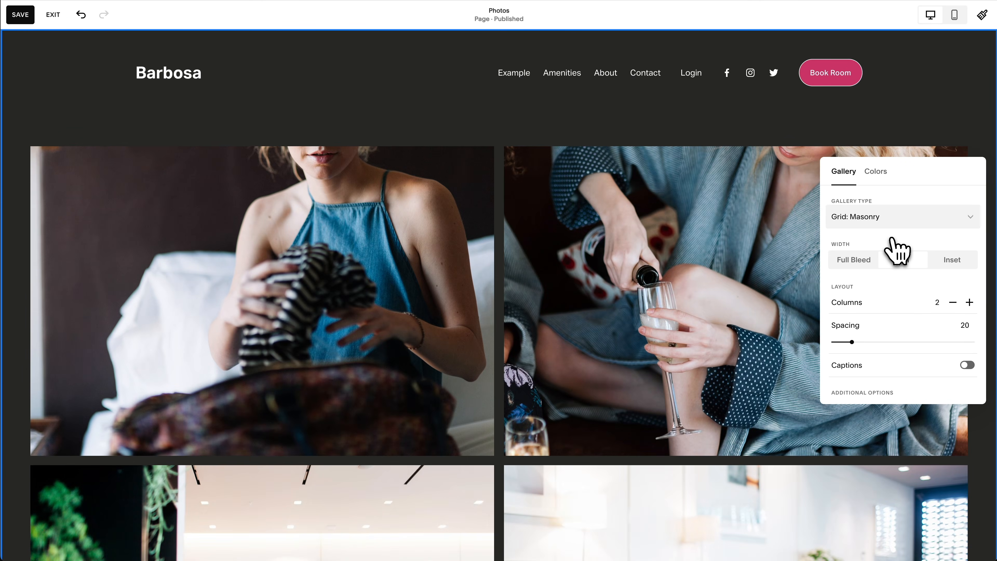
left_click(968, 302)
left_click(969, 302)
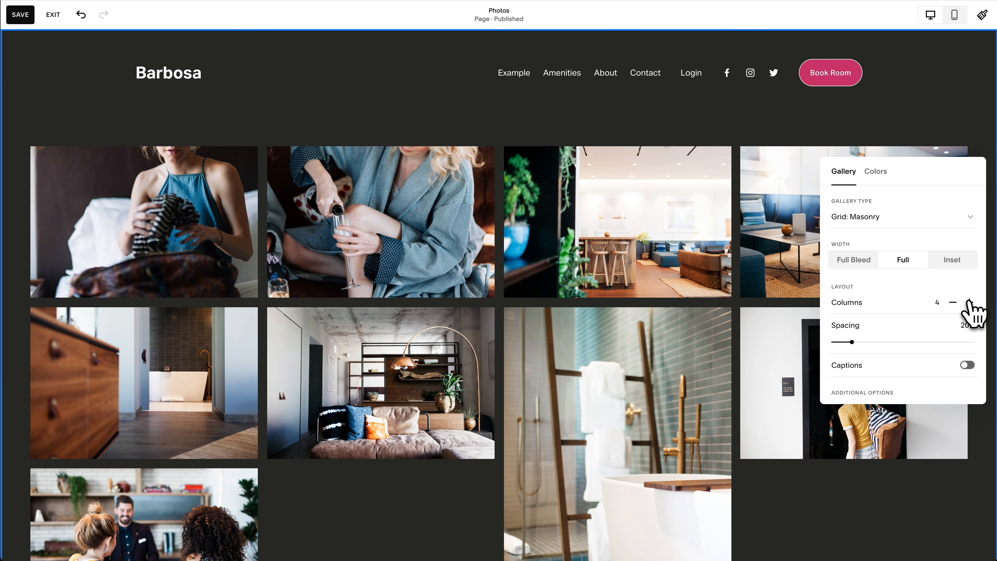
left_click(915, 220)
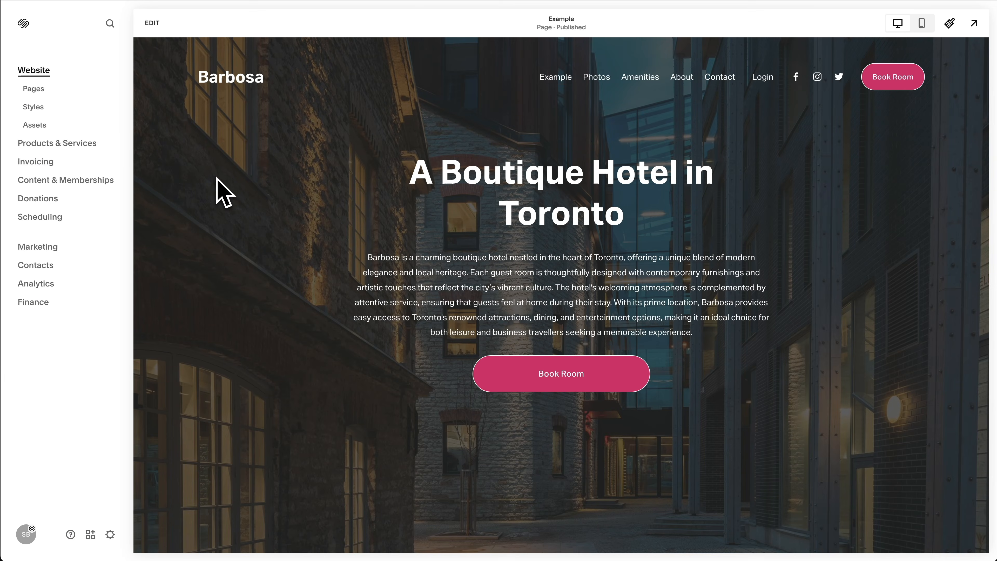
Step: Move the About page to the start of the main navigation and the Example page into Not Linked
left_click(39, 90)
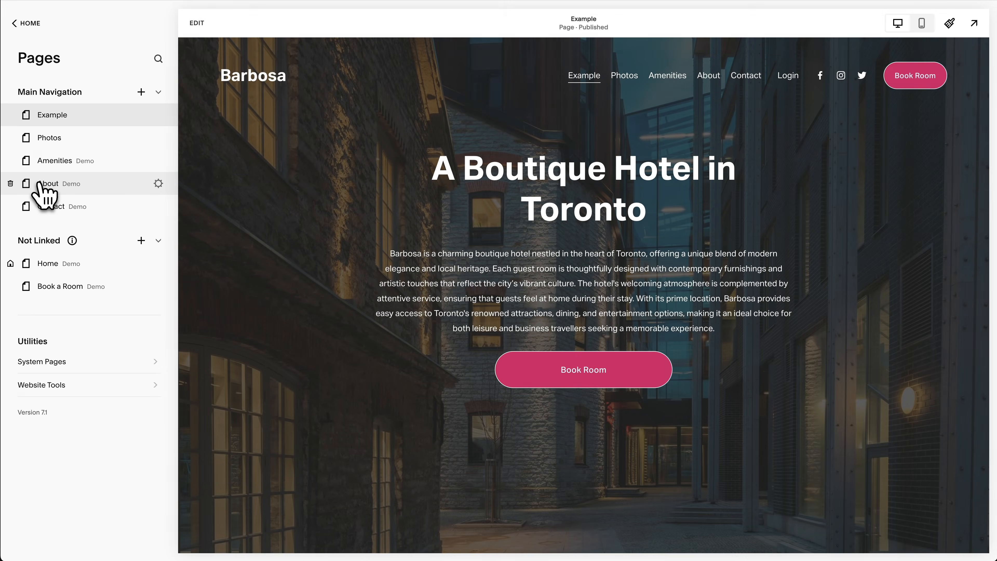
left_click_drag(43, 184, 59, 120)
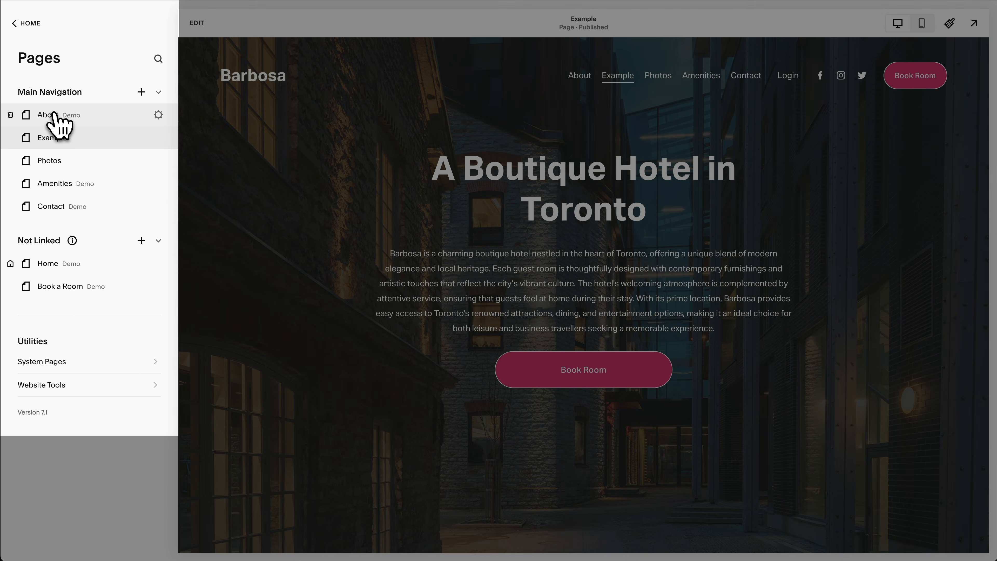
left_click_drag(44, 126, 60, 261)
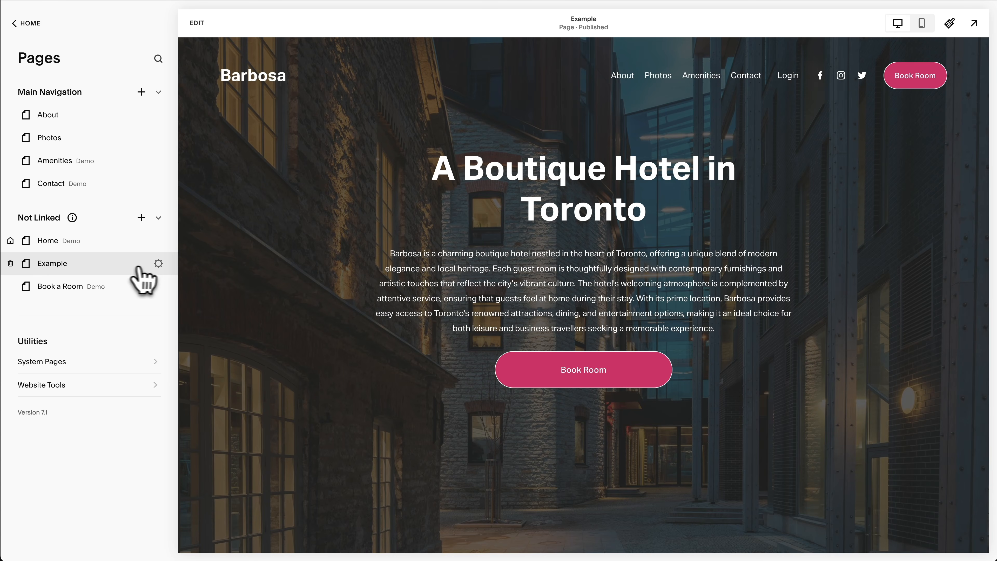
Step: Review the Example page's general settings, hide the site header on that page, and save the page settings
left_click(159, 264)
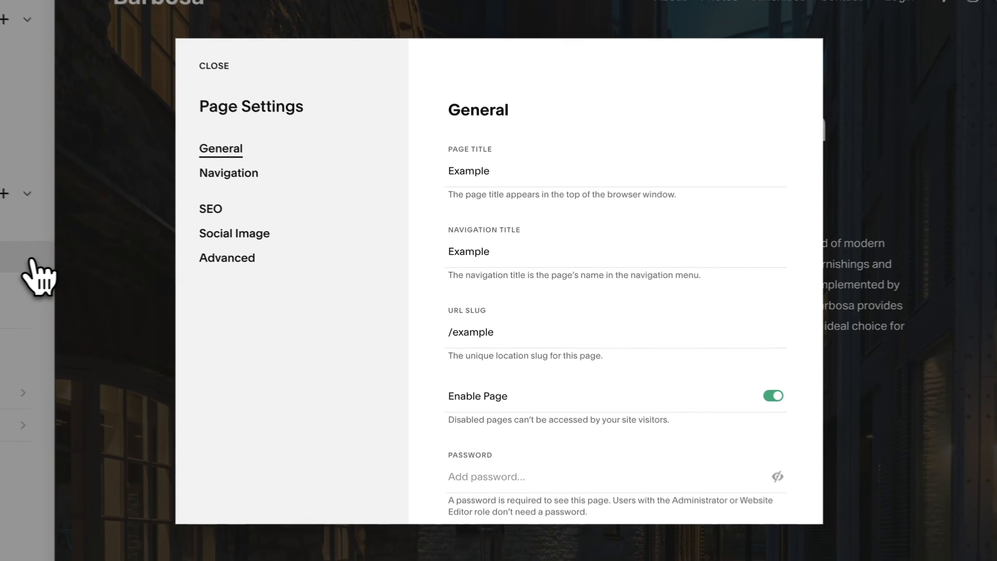
scroll(427, 179, "down", 2)
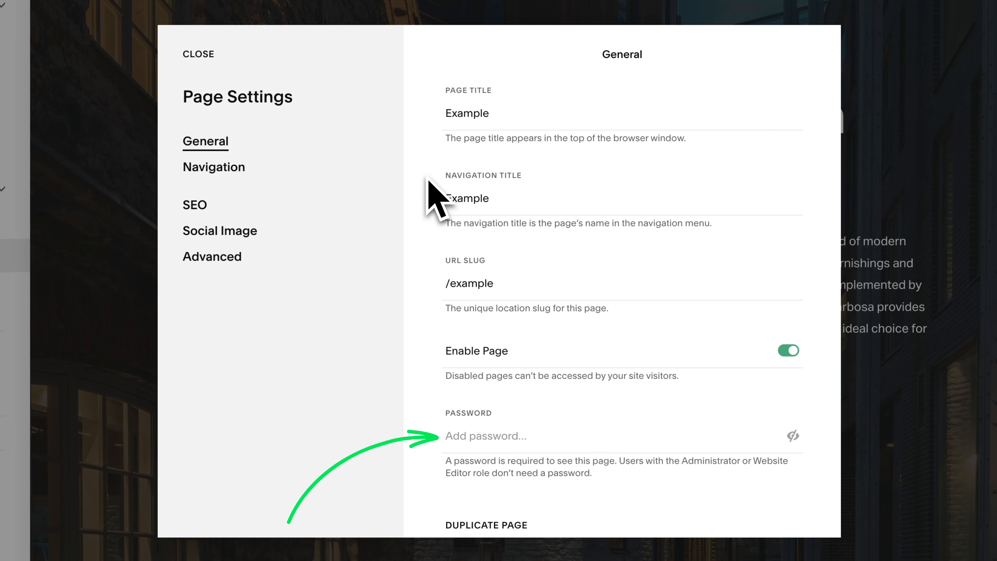
scroll(428, 178, "down", 3)
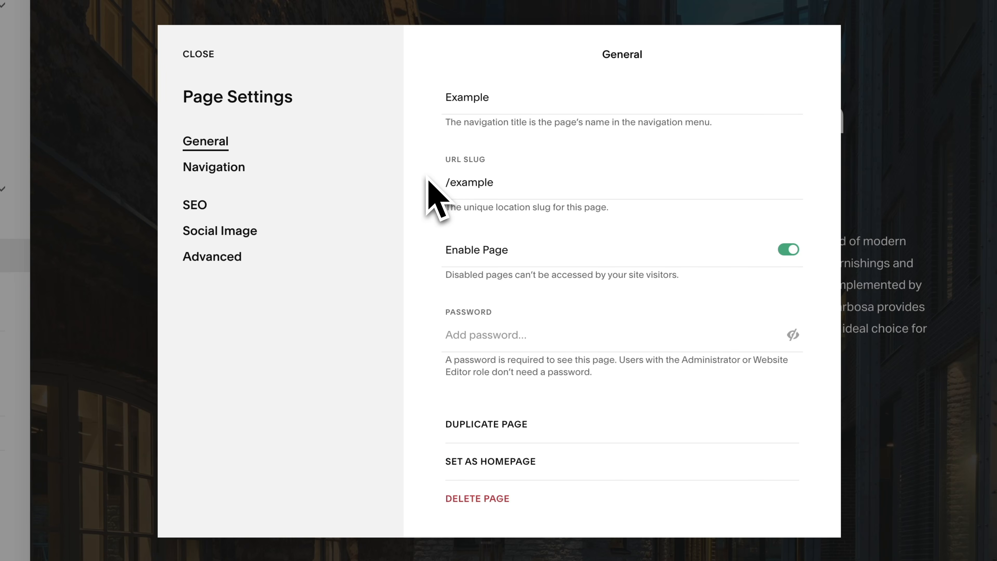
left_click(253, 173)
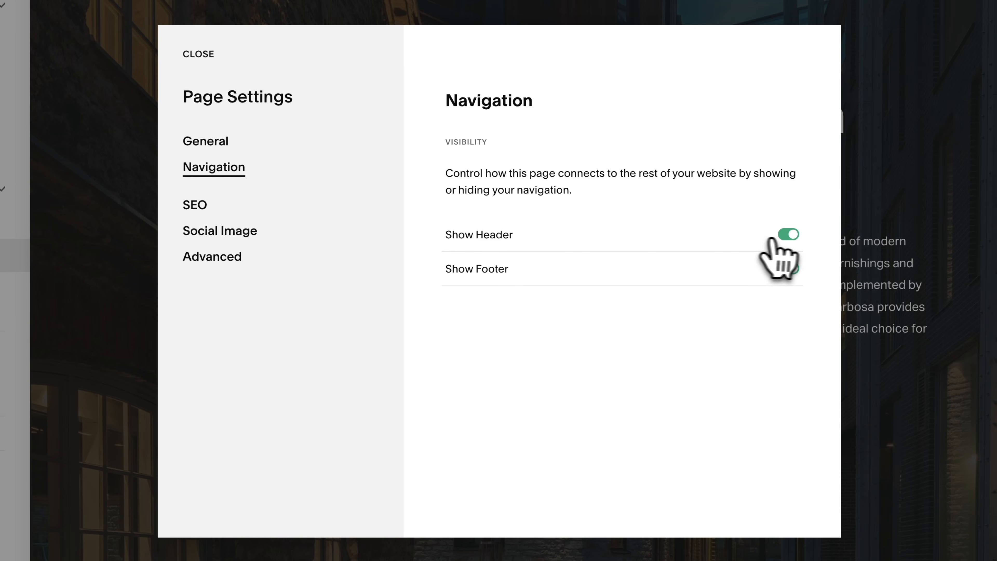
left_click(789, 235)
left_click(789, 235)
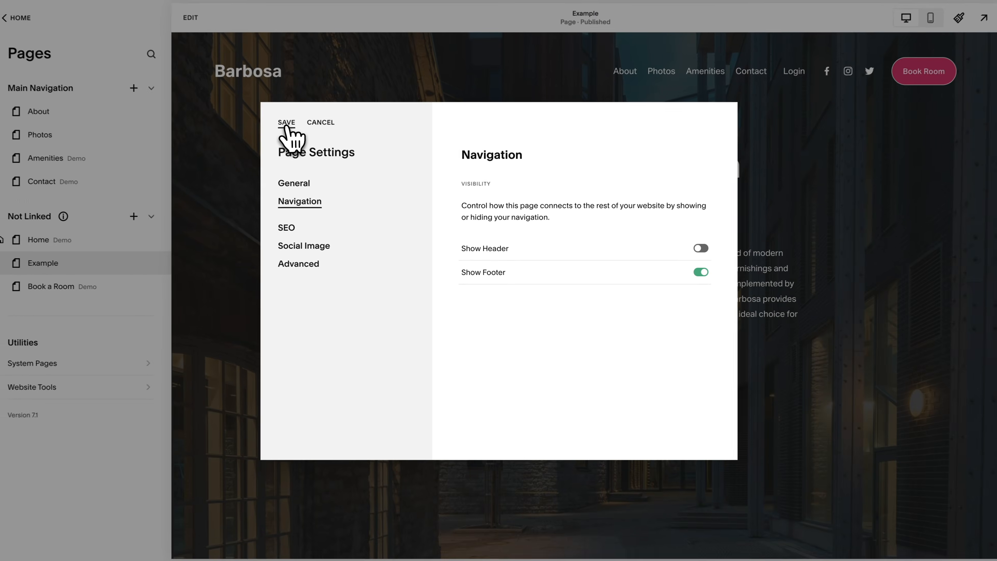
left_click(286, 125)
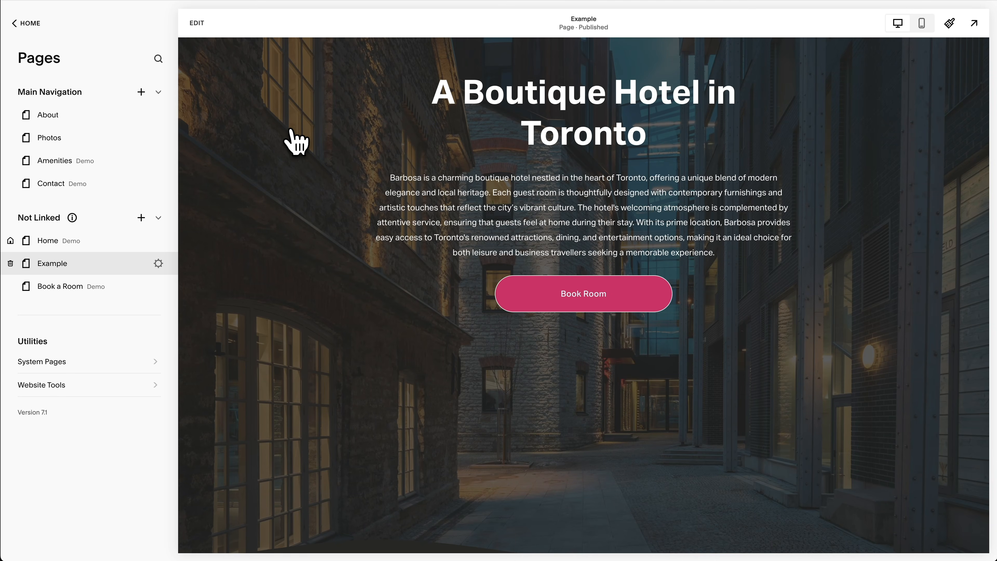
Step: Show the header on the Example page again and save the page settings
left_click(158, 263)
left_click(300, 204)
left_click(697, 248)
left_click(290, 126)
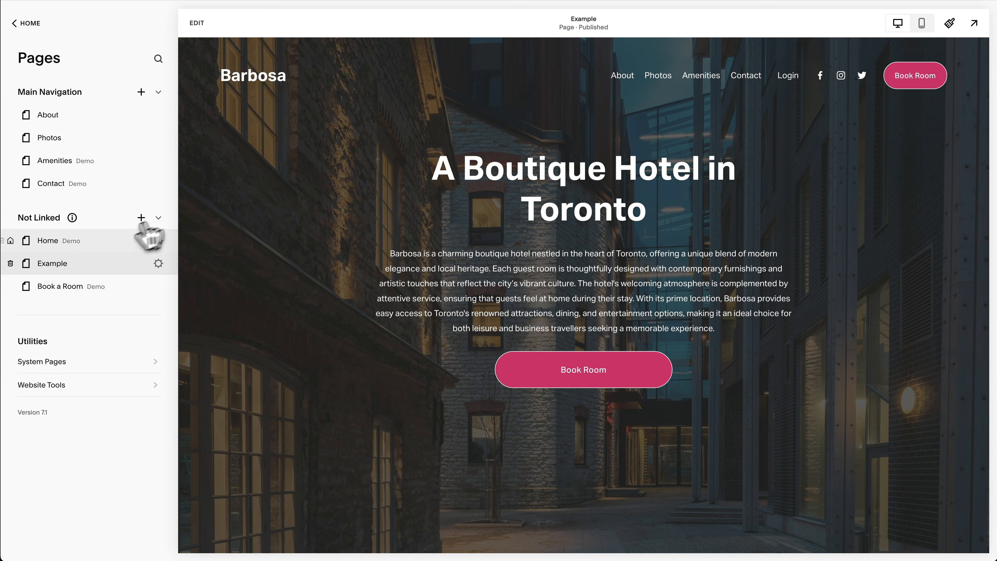
Step: Delete the Example page and restore it from the trash
left_click(10, 263)
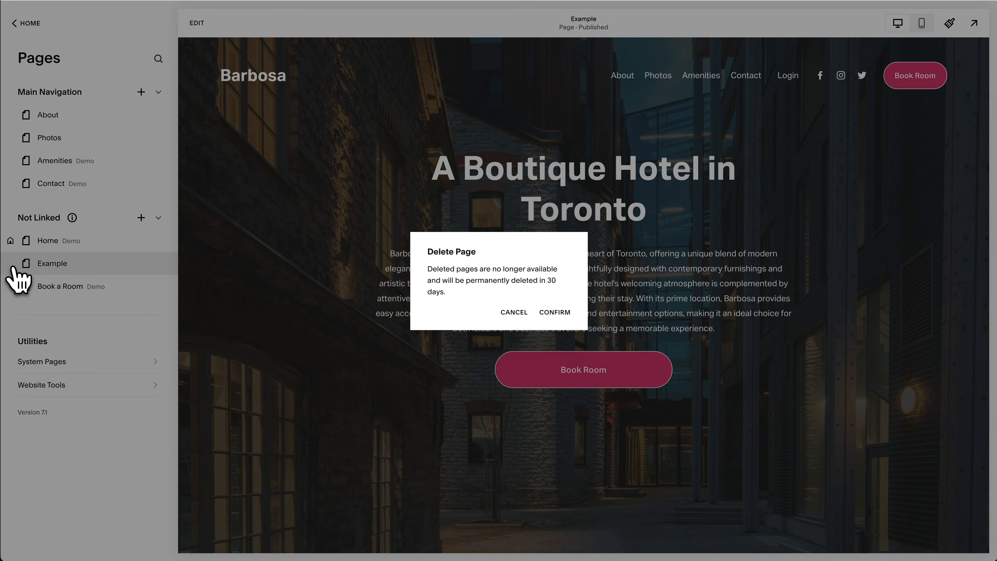
left_click(559, 314)
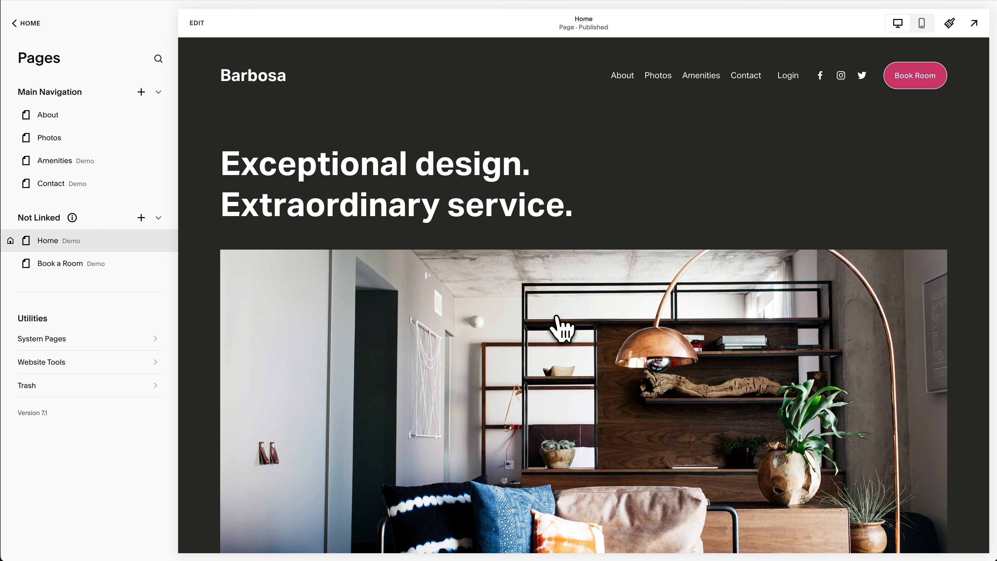
left_click(143, 386)
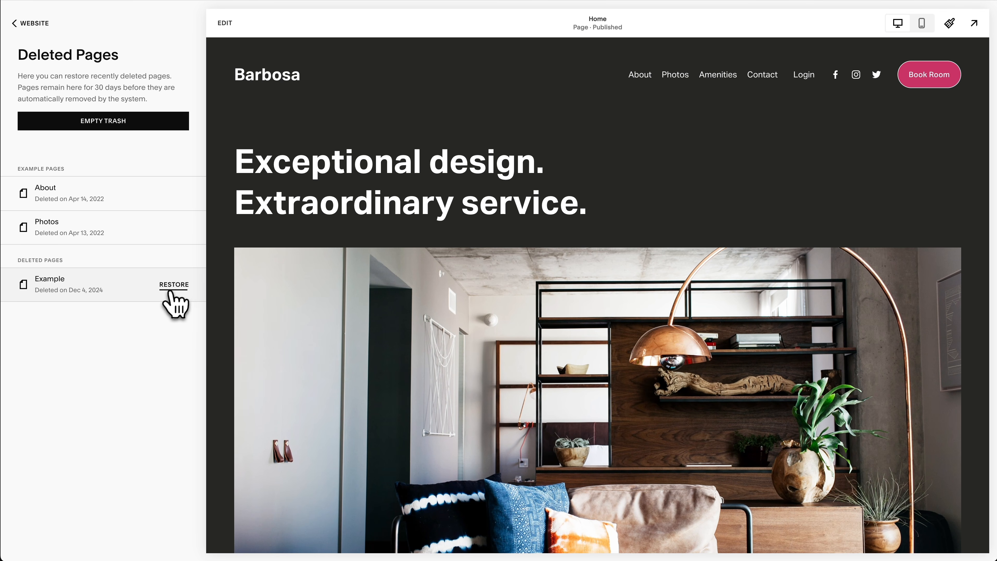
left_click(173, 287)
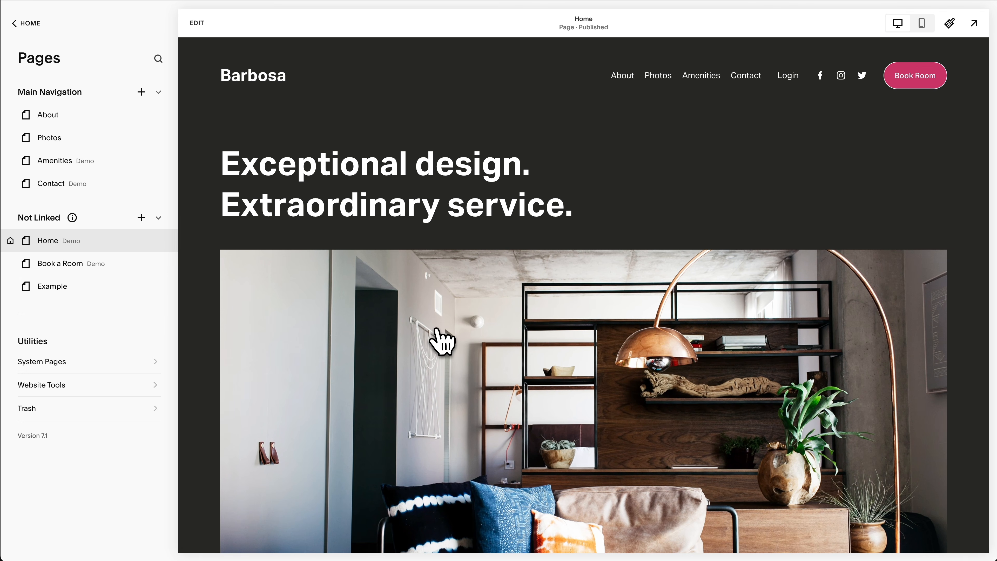
Step: Open the site header for editing from the Home page and turn off its Account and Button elements
left_click(197, 24)
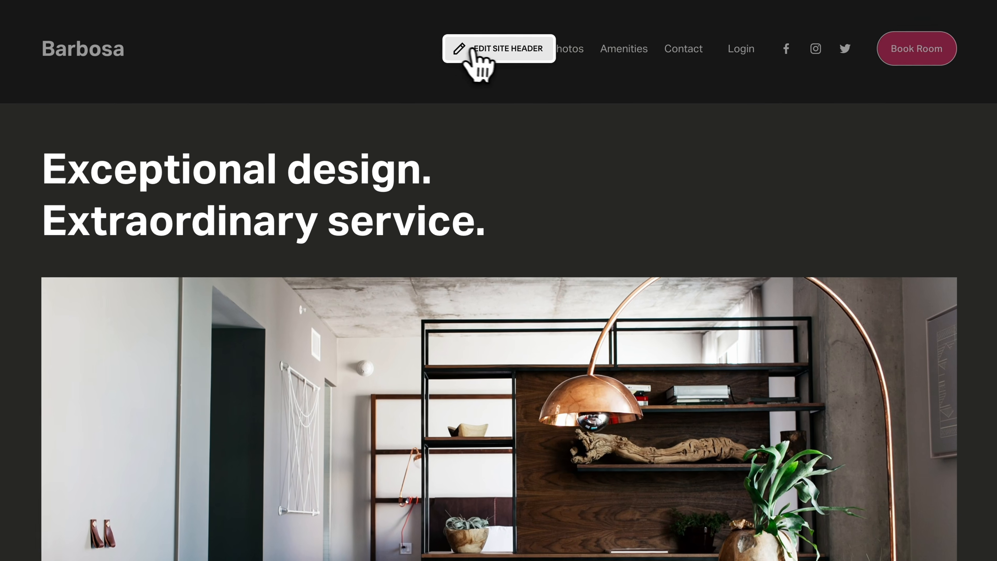
left_click(482, 74)
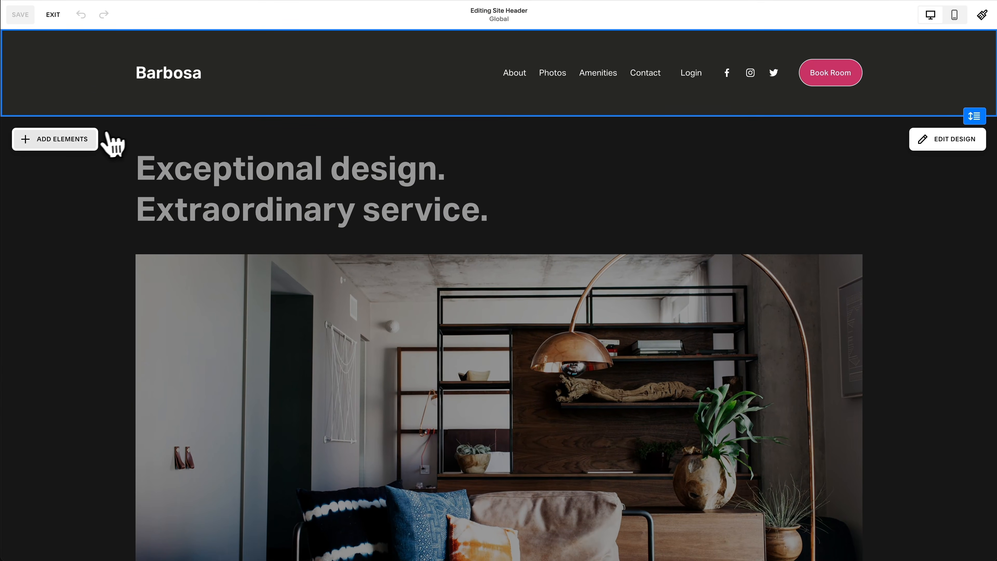
left_click(91, 138)
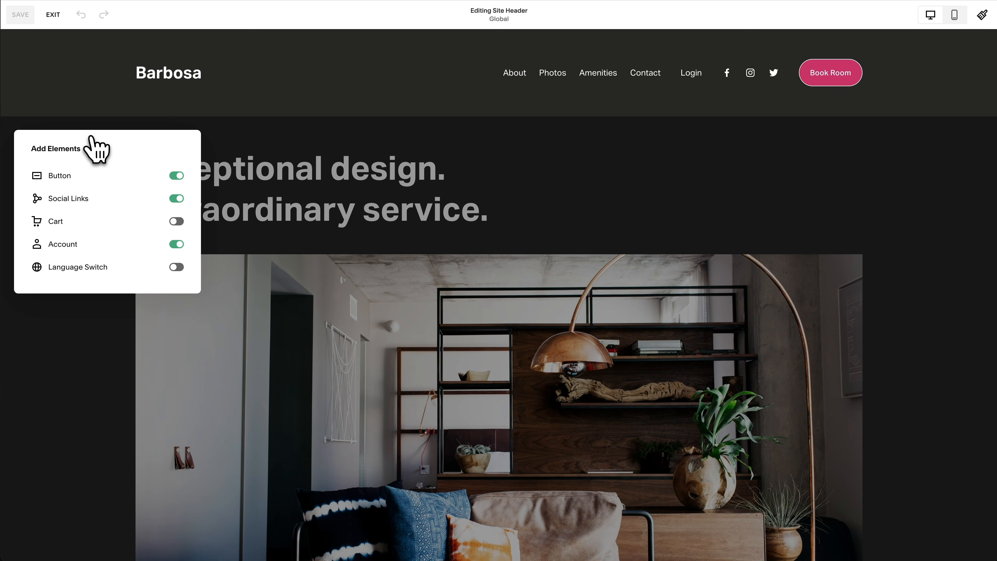
left_click(176, 244)
left_click(176, 176)
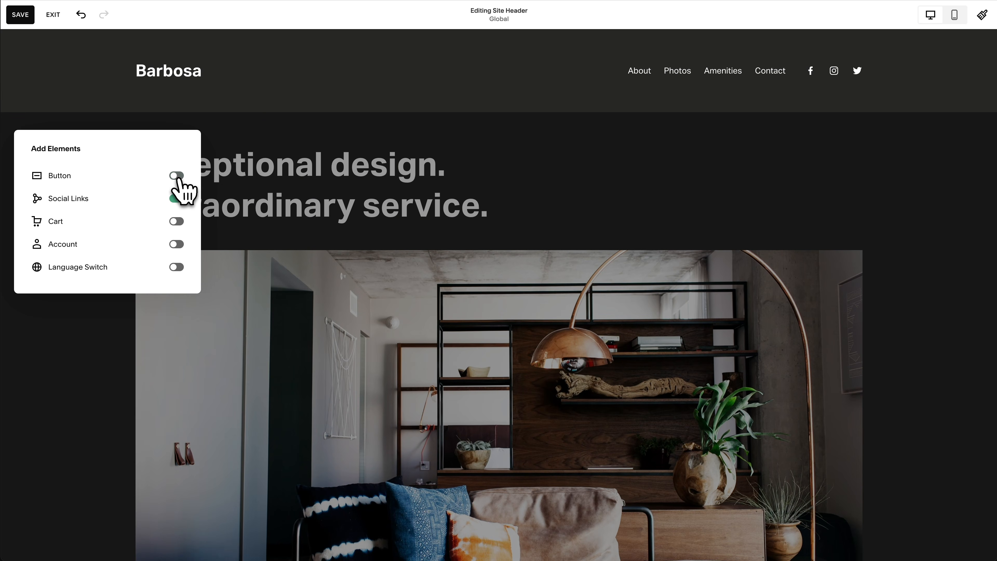
Step: Turn the header's Social Links off and on again, and turn its Button element back on
left_click(177, 198)
left_click(176, 198)
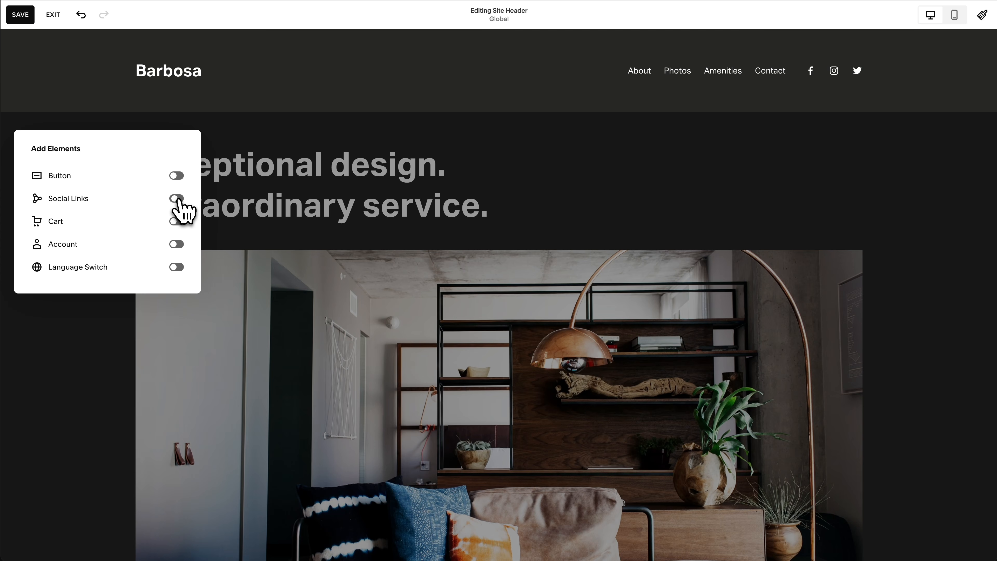
left_click(177, 175)
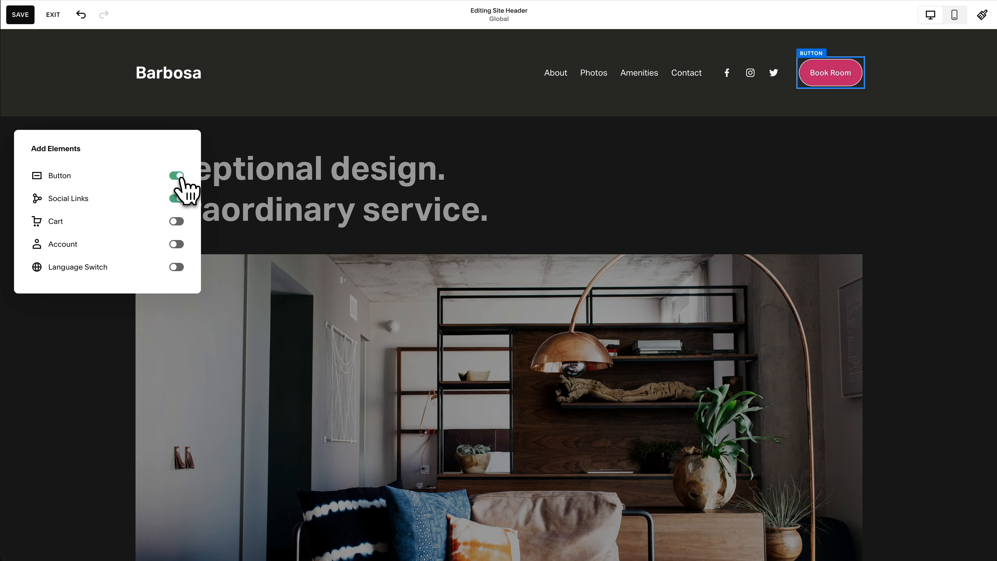
left_click(617, 180)
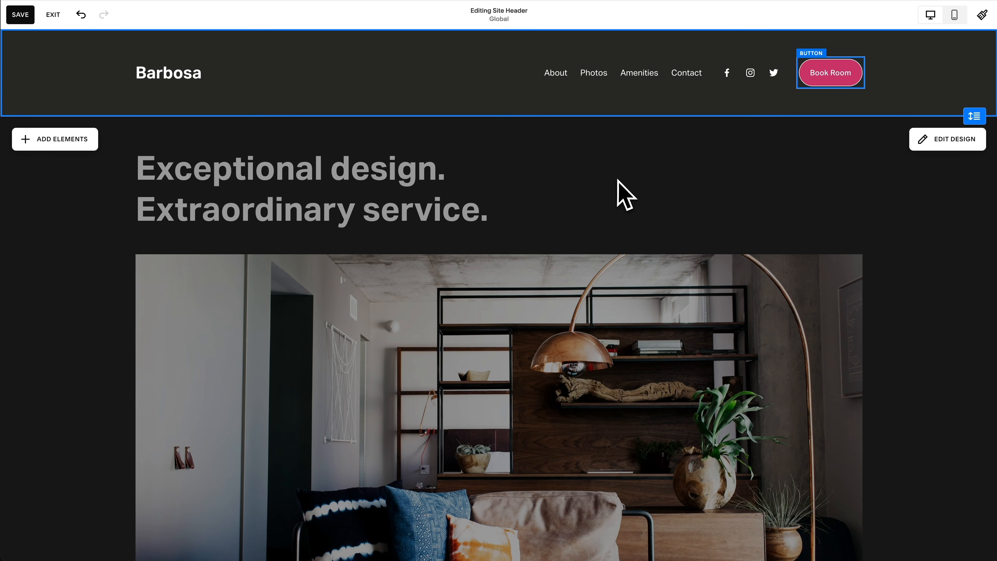
Step: Try the header layouts with navigation beside the logo and with the logo centered above it, then restore the right-aligned navigation layout
left_click(942, 147)
left_click(960, 225)
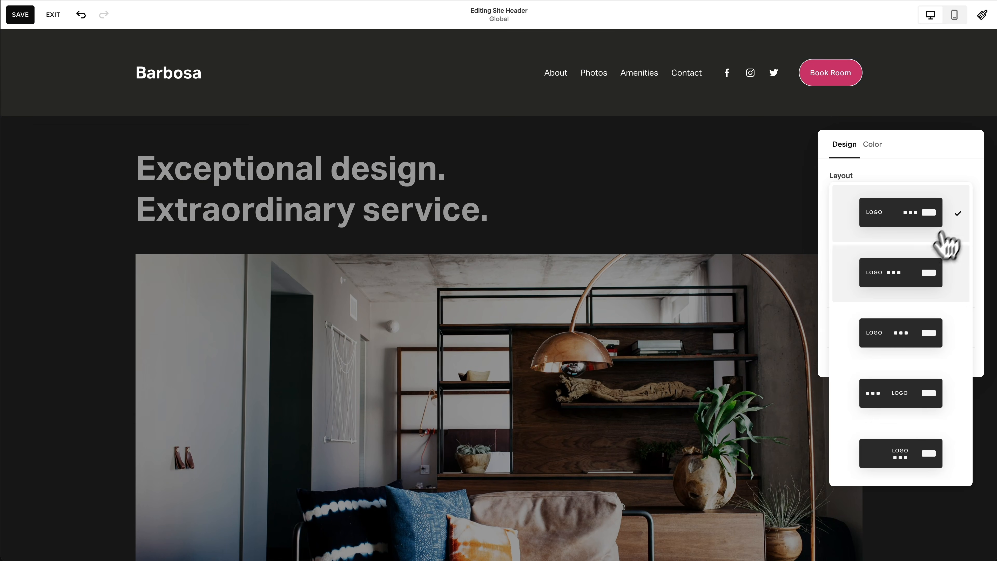
left_click(914, 279)
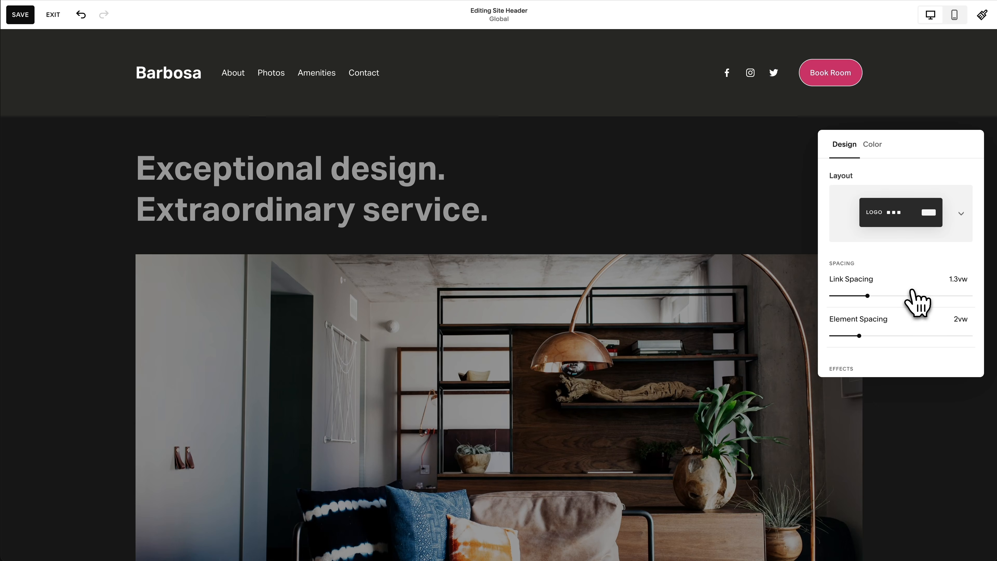
left_click(919, 240)
left_click(906, 338)
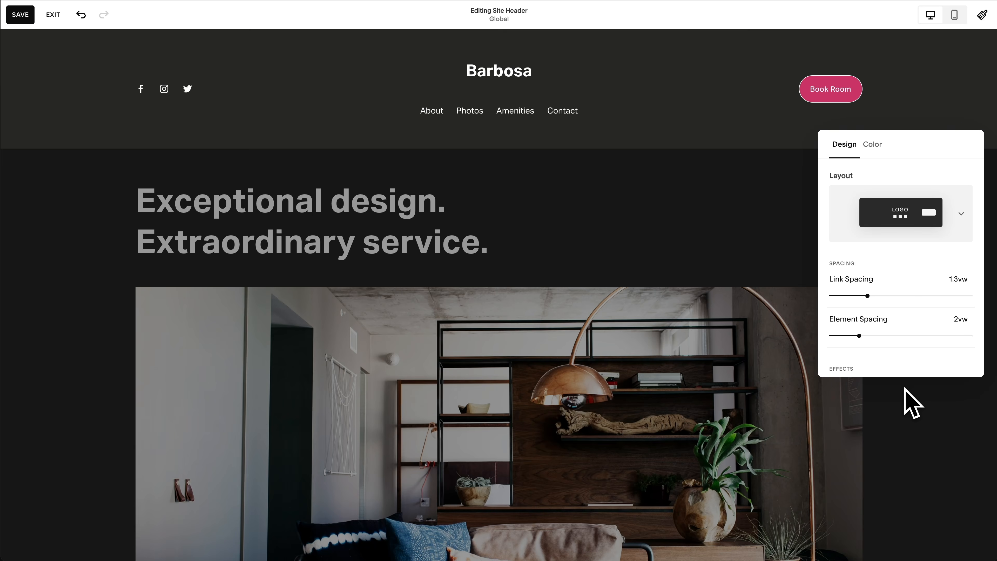
left_click(933, 229)
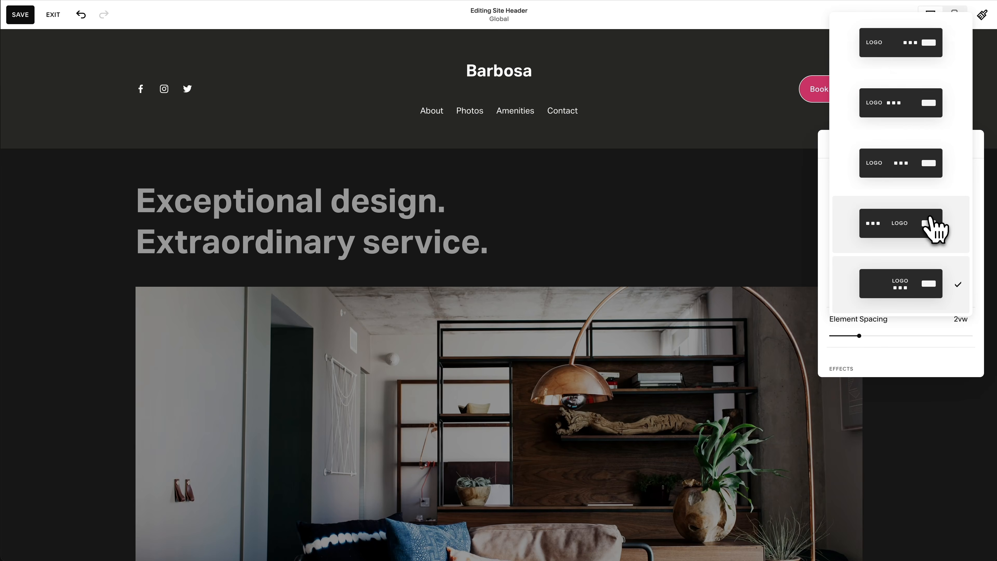
left_click(901, 103)
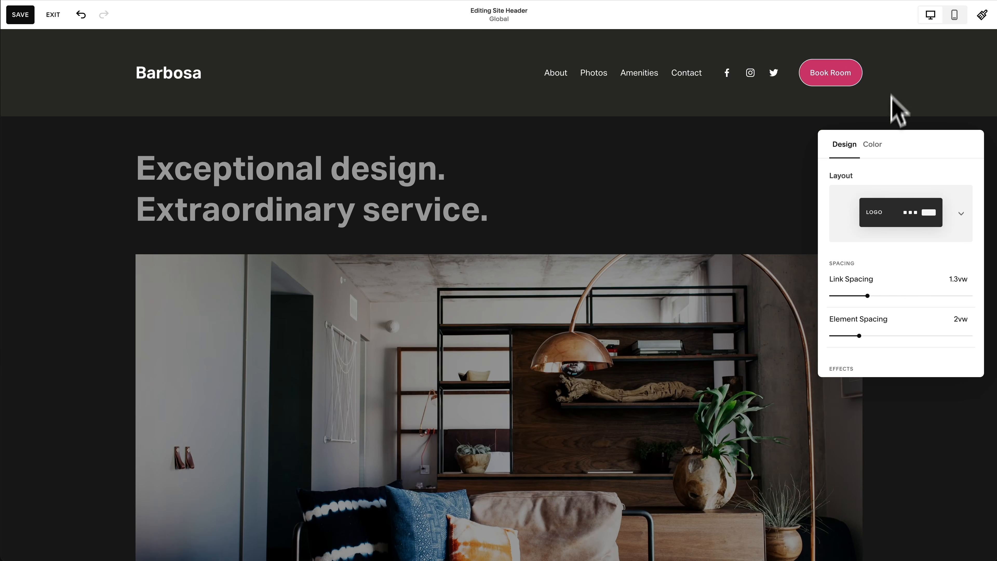
Step: Set the header's Element Spacing to 2.7vw and turn Fixed position on and off again
scroll(895, 256, "down", 3)
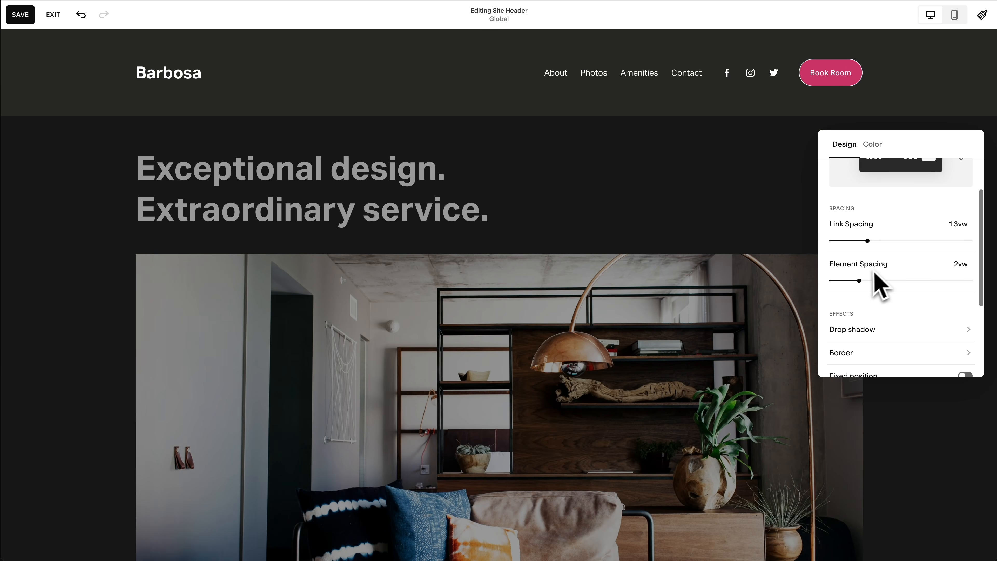
mouse_move(859, 280)
left_mouse_down()
mouse_move(886, 280)
mouse_move(868, 281)
left_mouse_up()
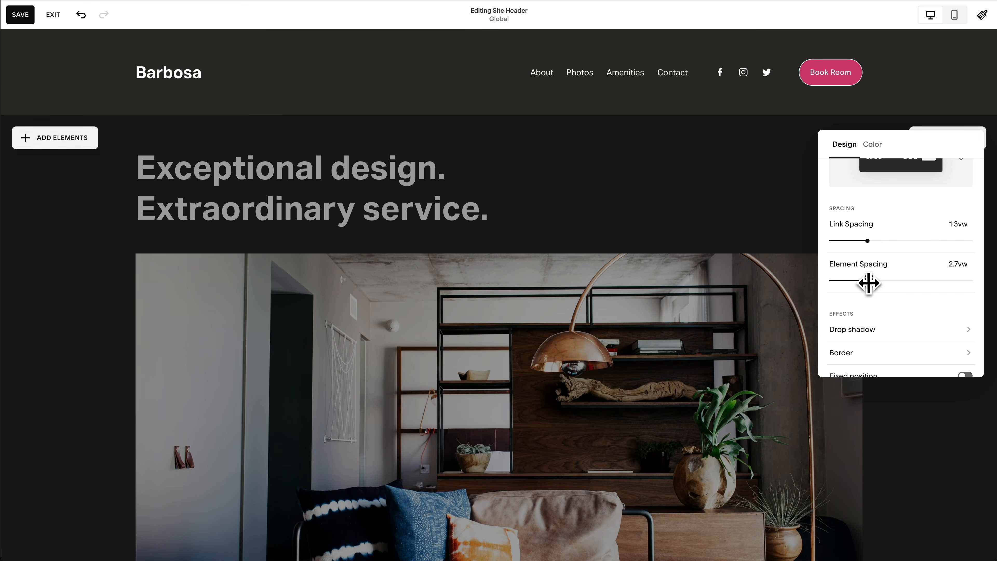
scroll(871, 294, "down", 4)
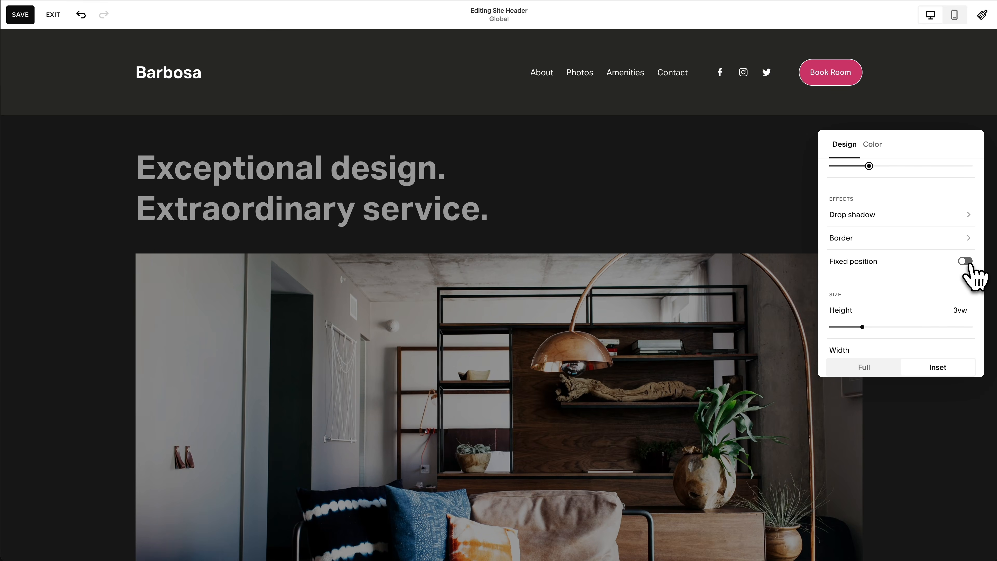
left_click(966, 262)
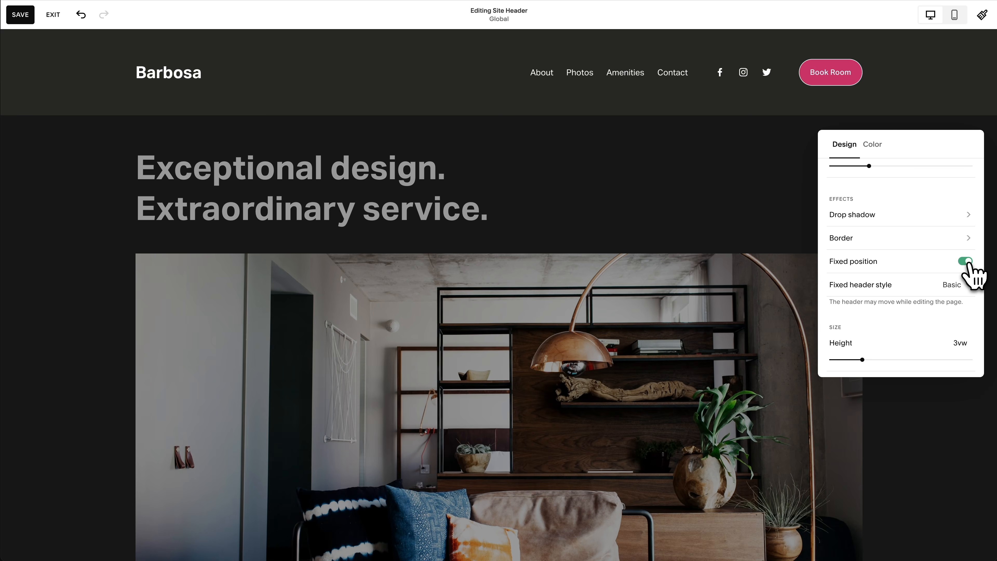
left_click(967, 262)
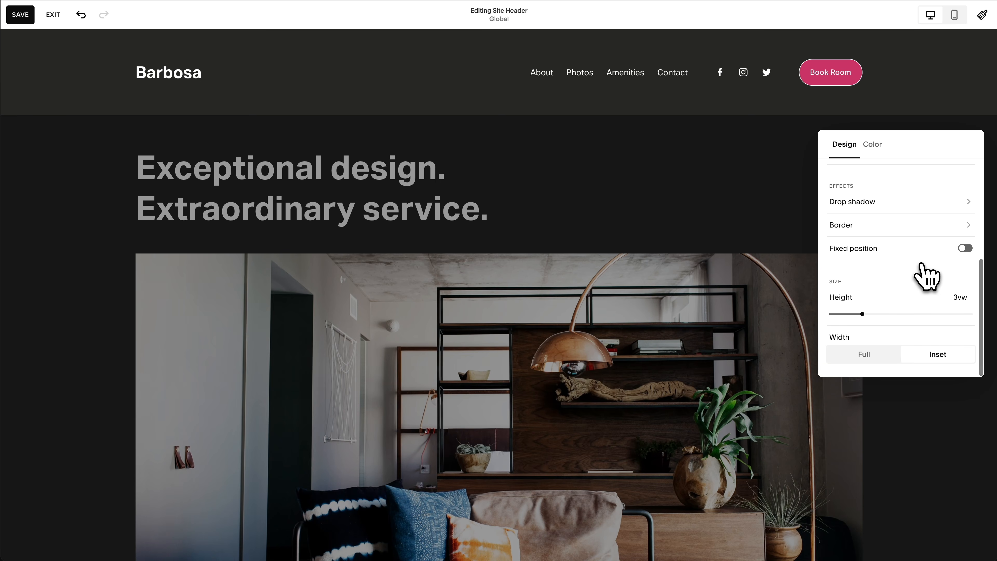
Step: Try the Full width for the site header, set it back to Inset and close the design settings
left_click(863, 354)
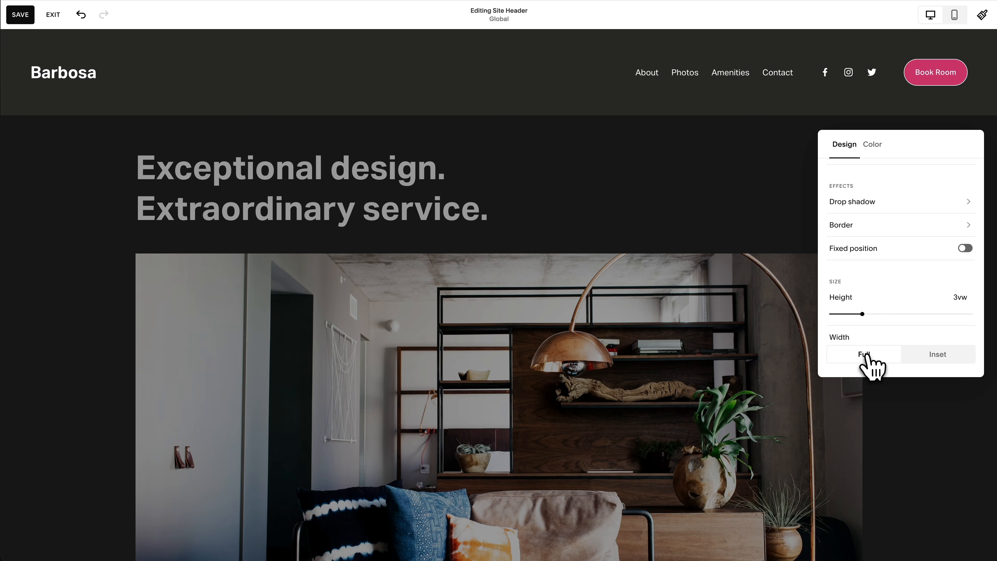
left_click(935, 357)
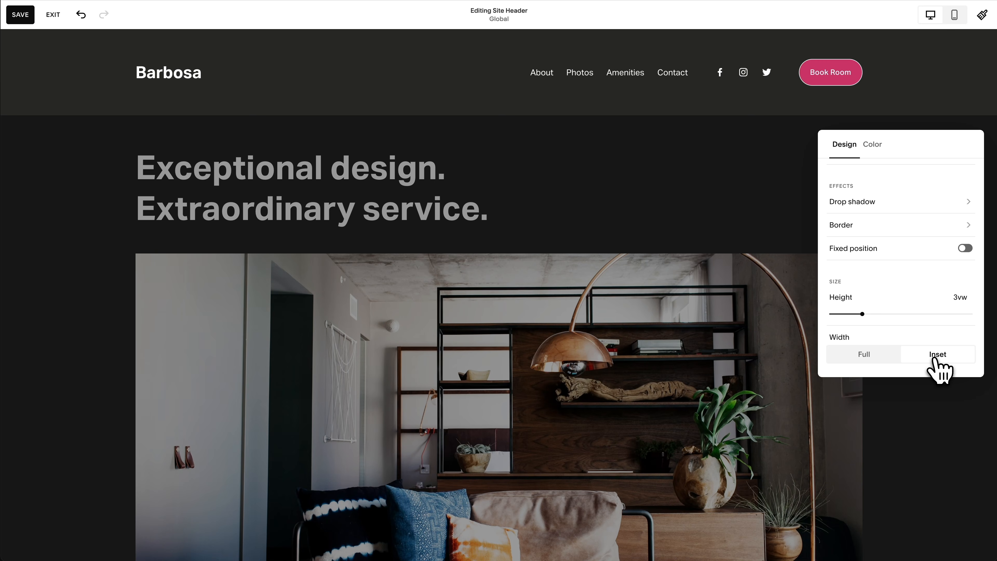
left_click(716, 163)
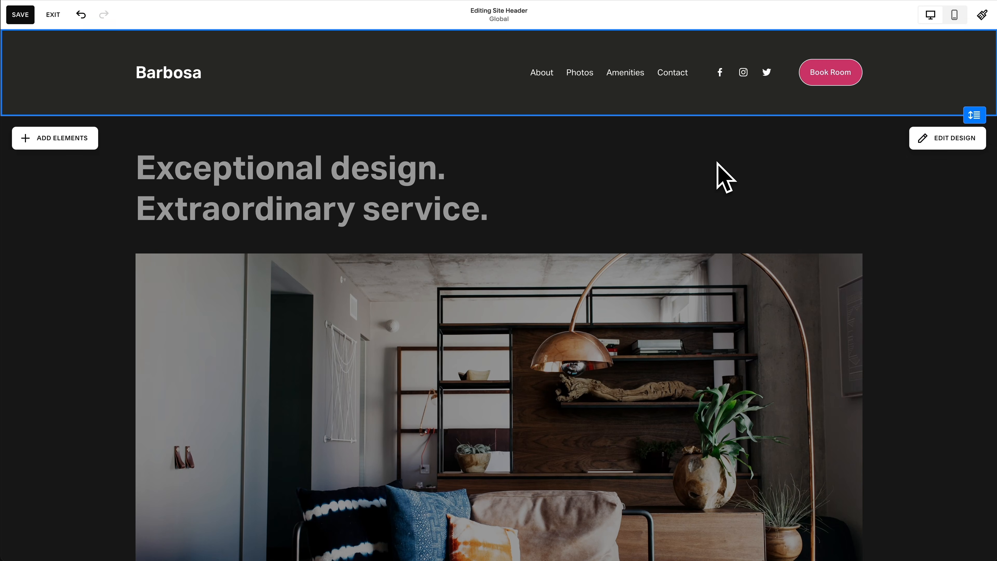
Step: Try a square border on the header's social icons, switch it to a circular outline and leave header editing
left_click(740, 82)
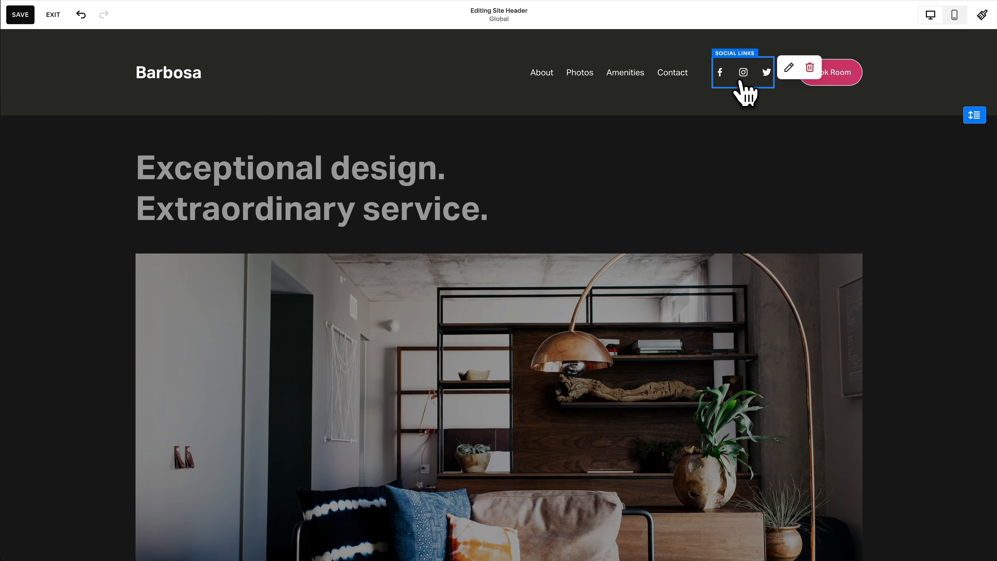
left_click(788, 67)
left_click(775, 115)
left_click(776, 205)
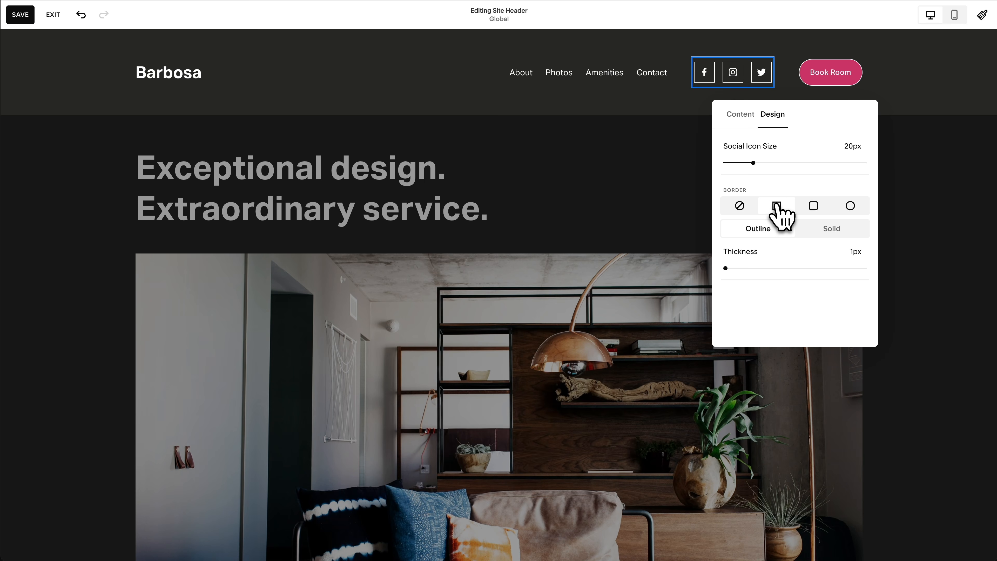
left_click(848, 206)
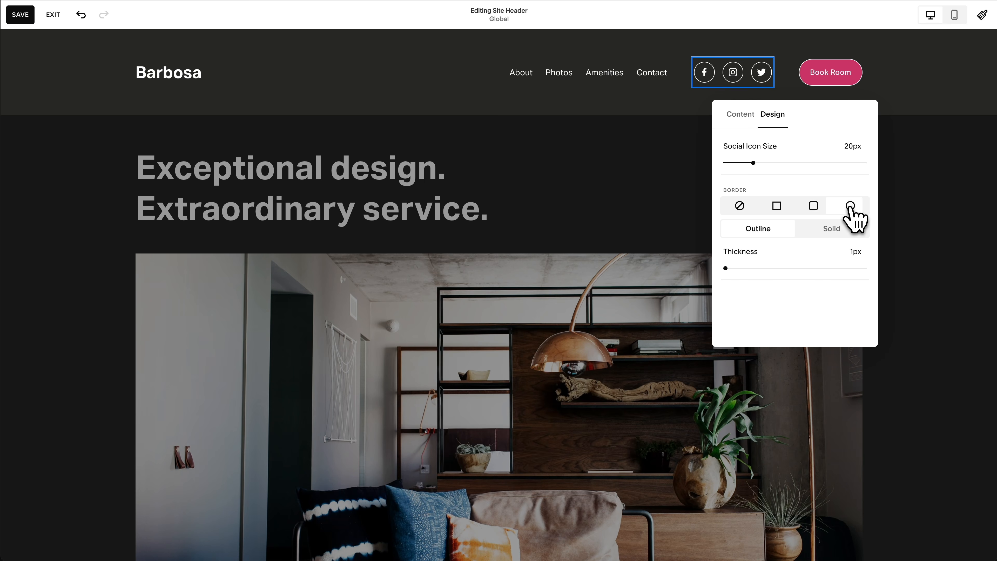
left_click(914, 216)
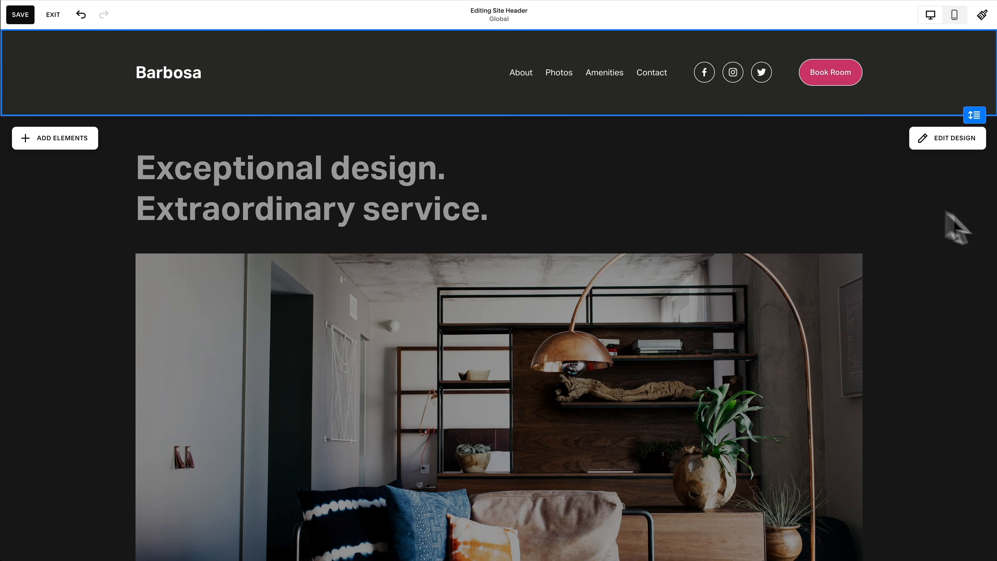
left_click(808, 165)
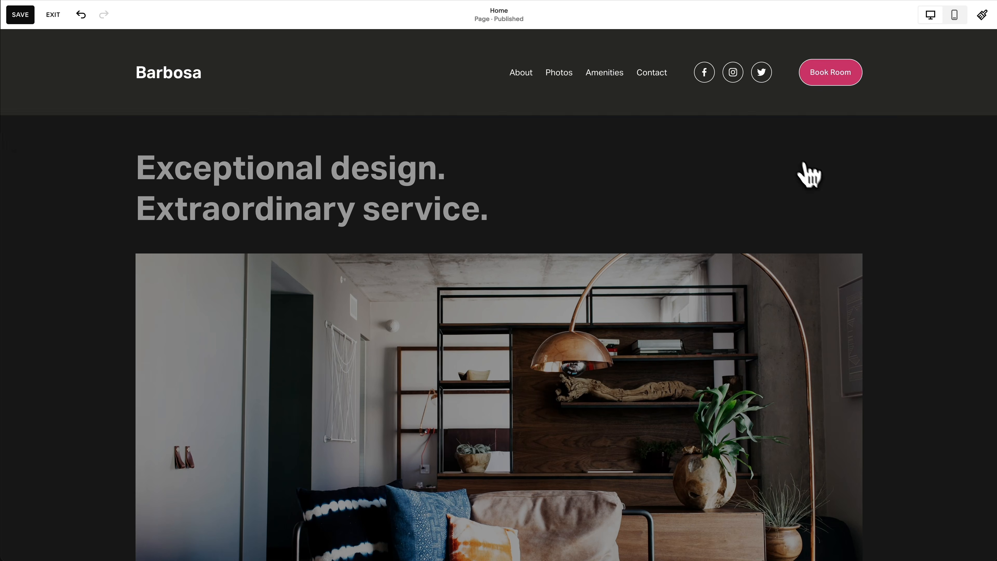
Step: Try the Lightest 1, Lightest 2 and Bright 2 color themes on the Home page's first section and set it back to Dark 1
mouse_move(942, 177)
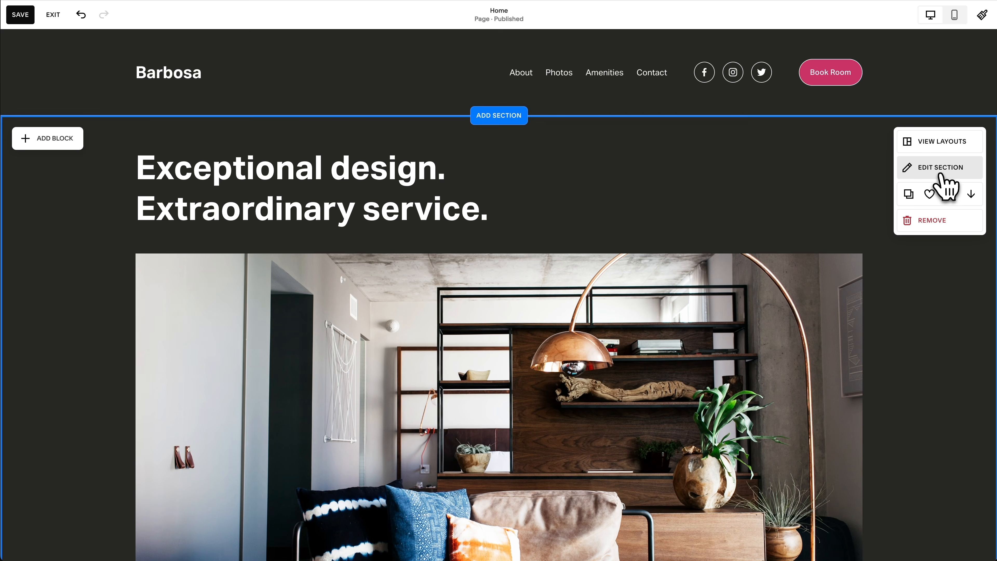
left_click(942, 169)
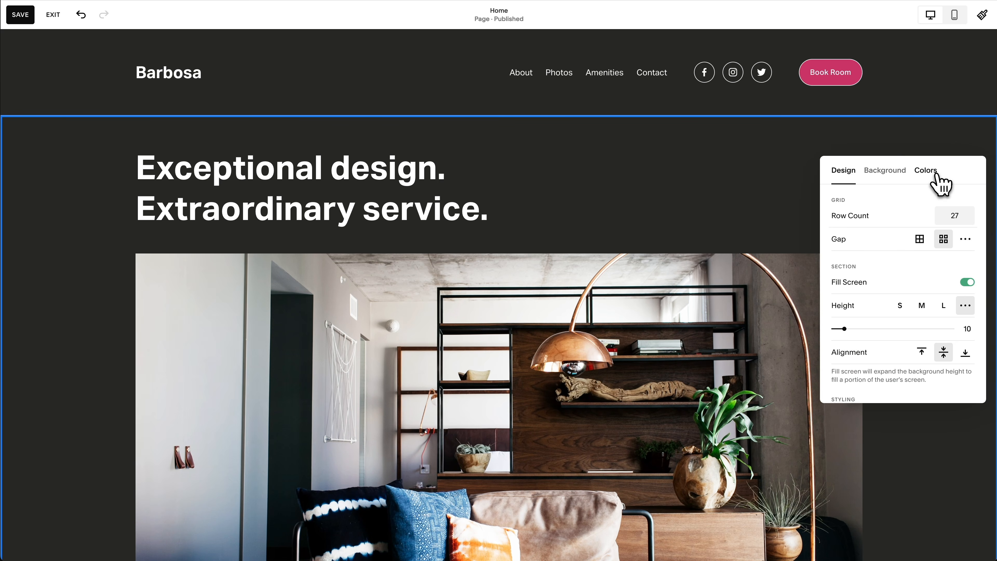
left_click(935, 173)
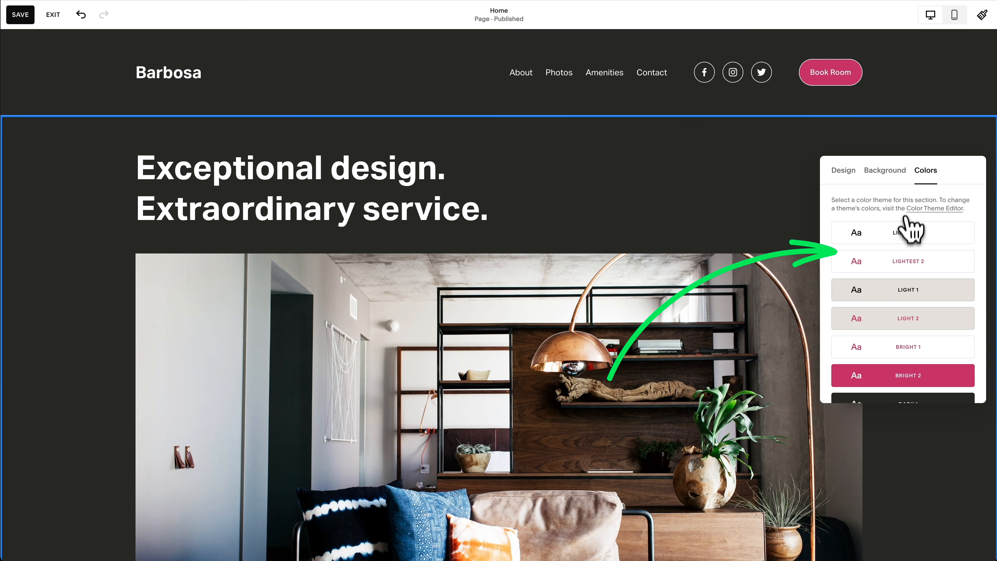
left_click(903, 232)
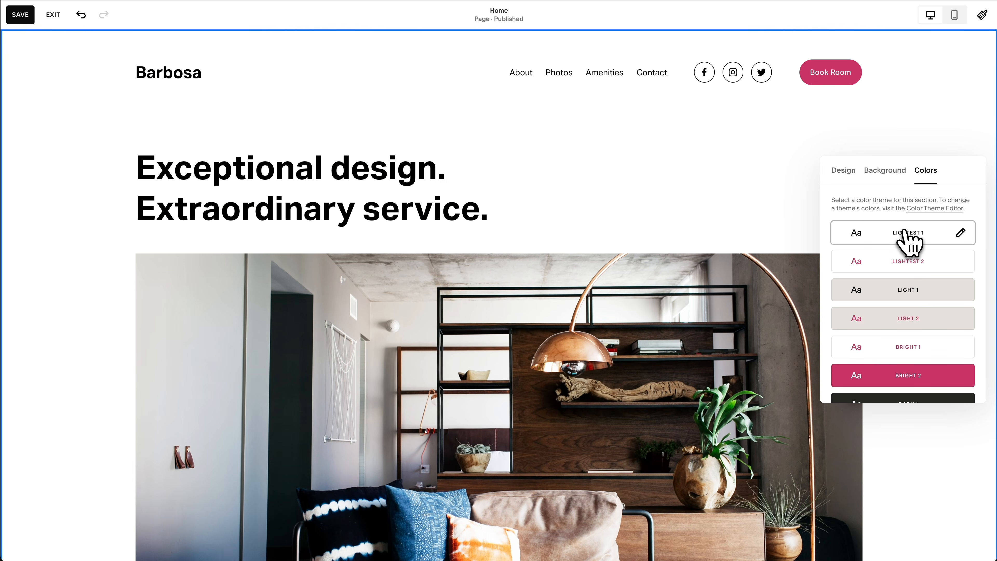
left_click(904, 259)
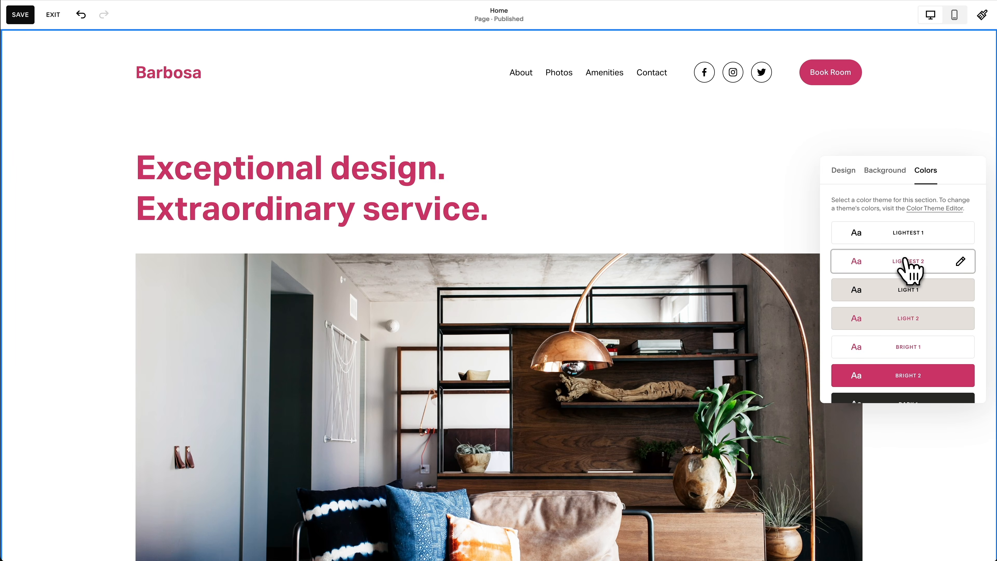
scroll(905, 260, "down", 3)
left_click(905, 304)
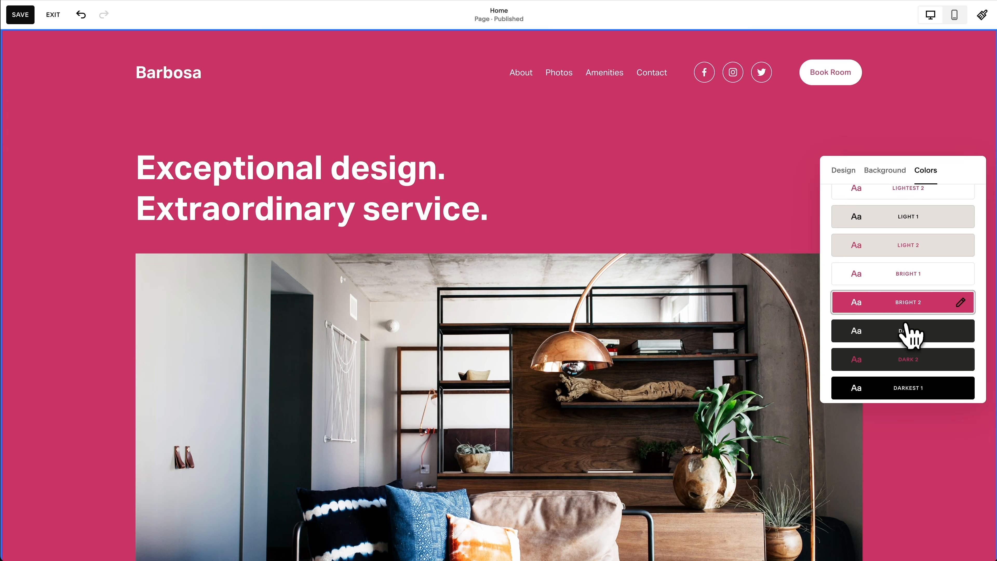
left_click(910, 333)
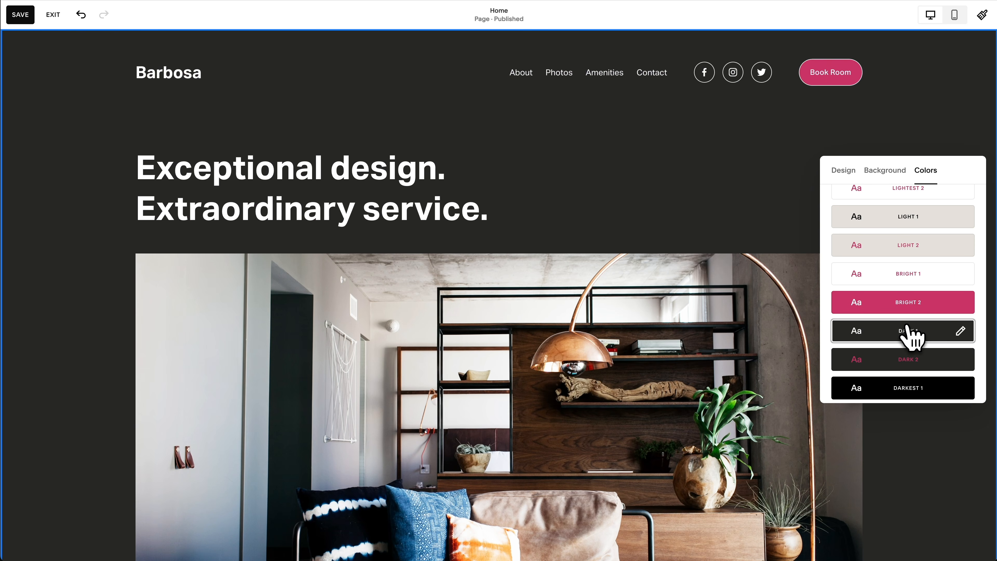
left_click(784, 194)
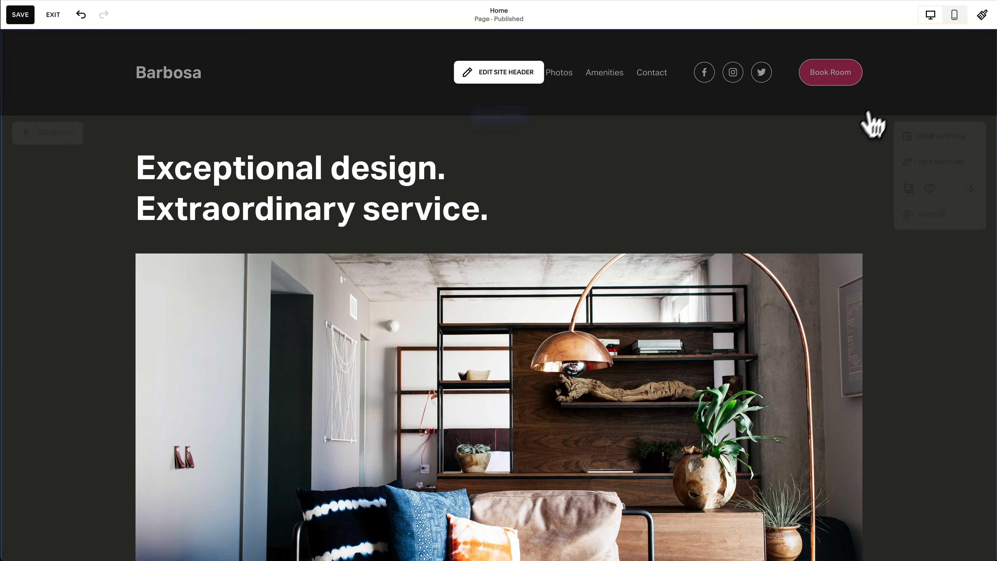
Step: Try the Solid color style on the site header and set it back to Adaptive
left_click(520, 78)
left_click(927, 141)
left_click(876, 145)
left_click(929, 190)
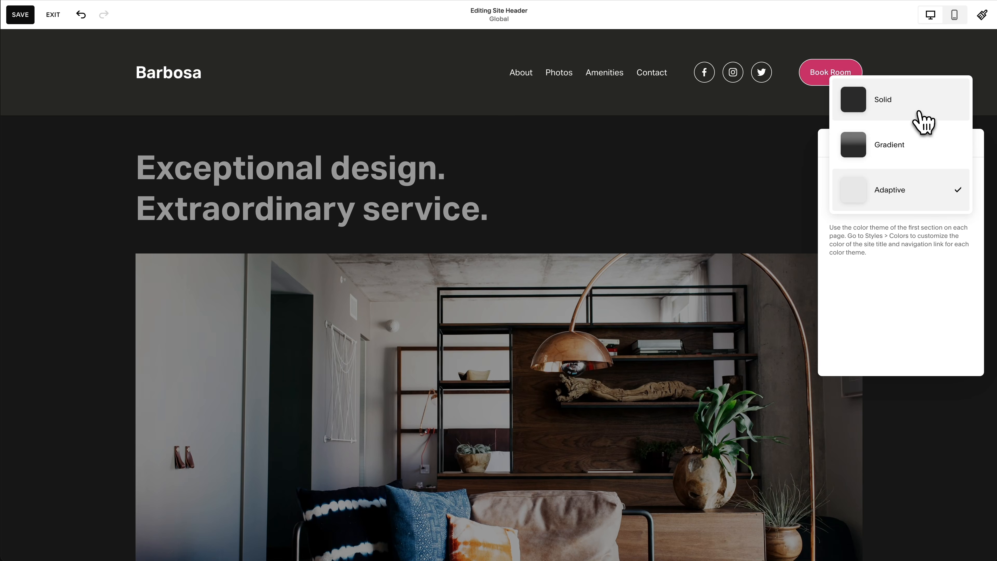
left_click(920, 114)
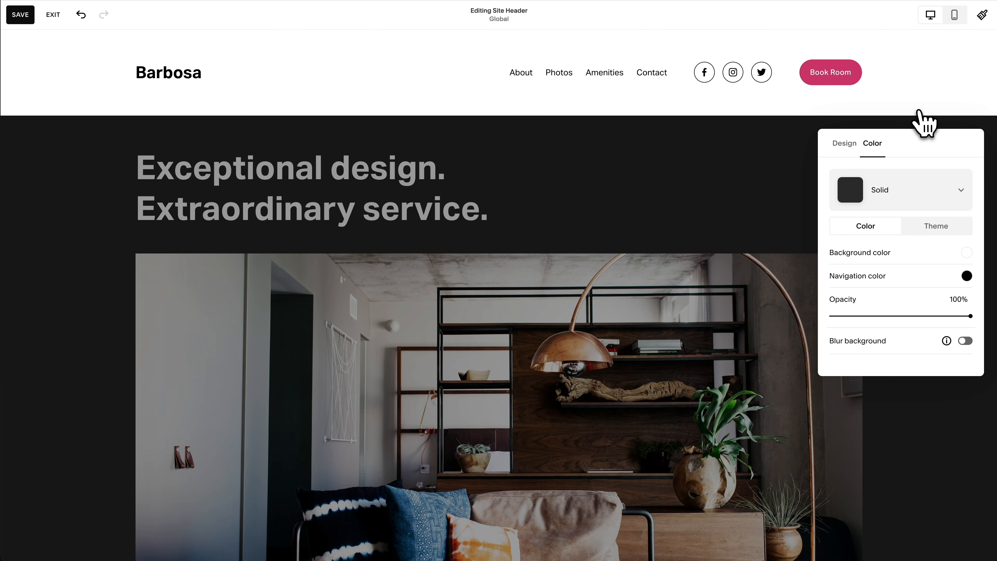
left_click(918, 192)
left_click(911, 281)
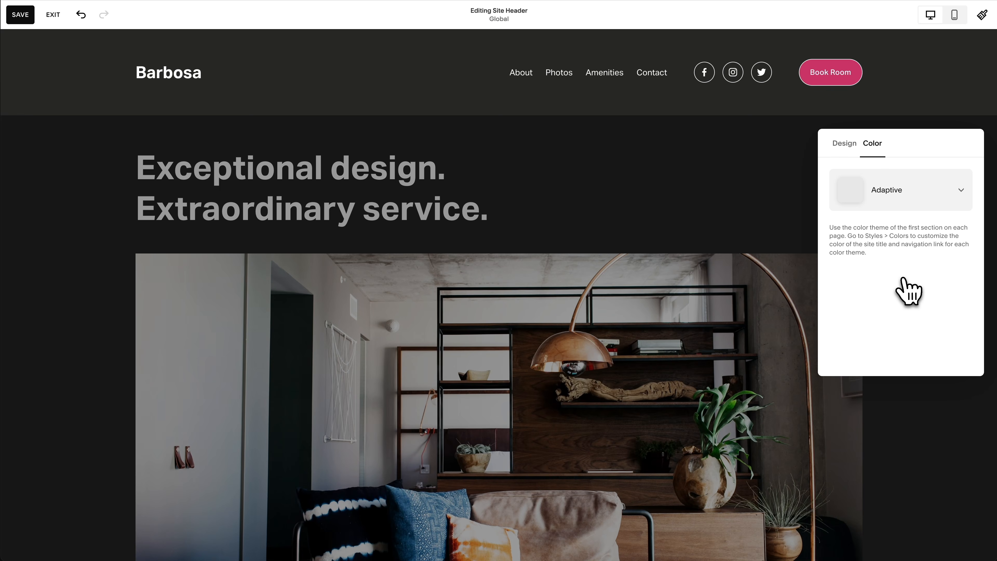
Step: Exit the header editor without saving the changes and return from the page list to the main site menu
left_click(52, 16)
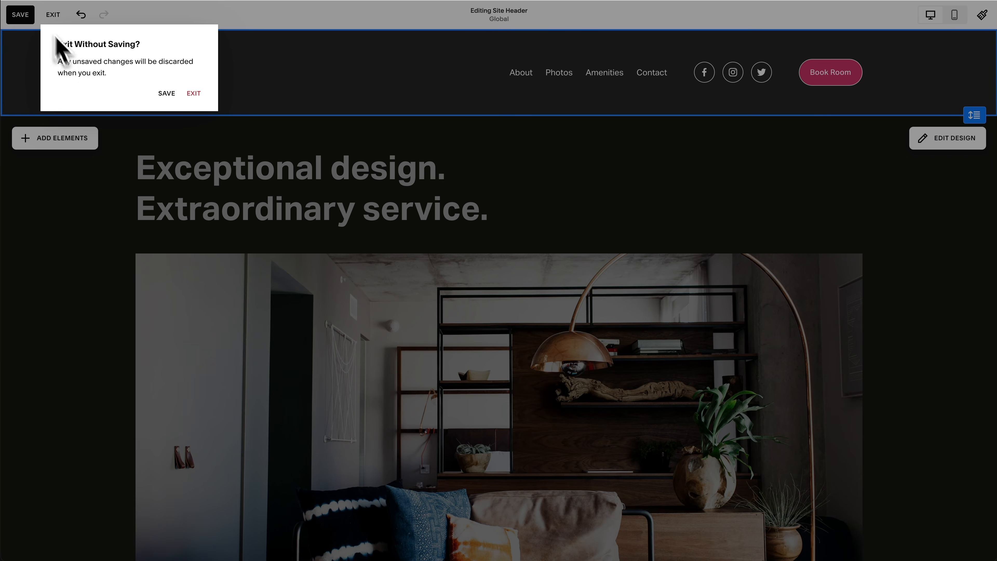
left_click(197, 94)
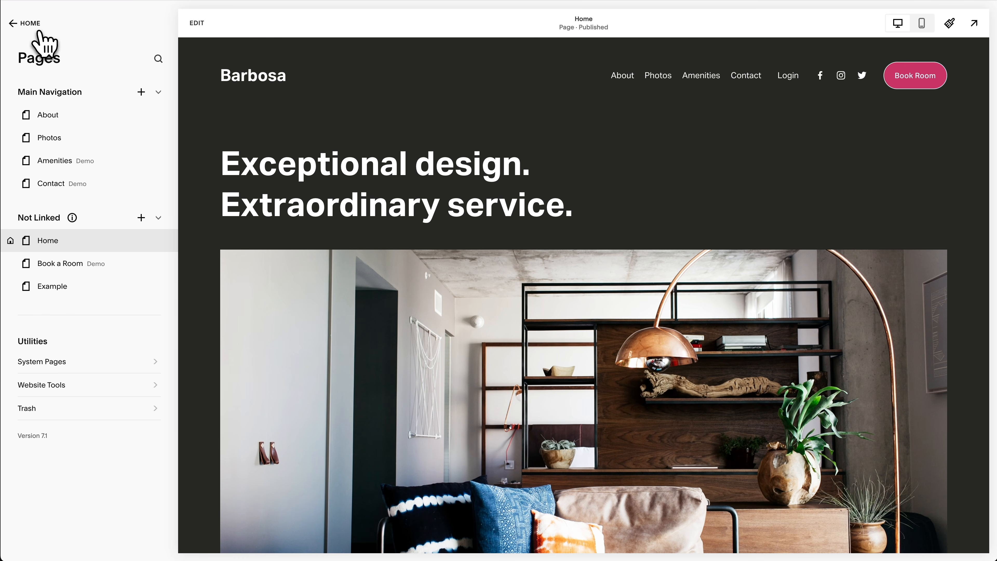
left_click(29, 23)
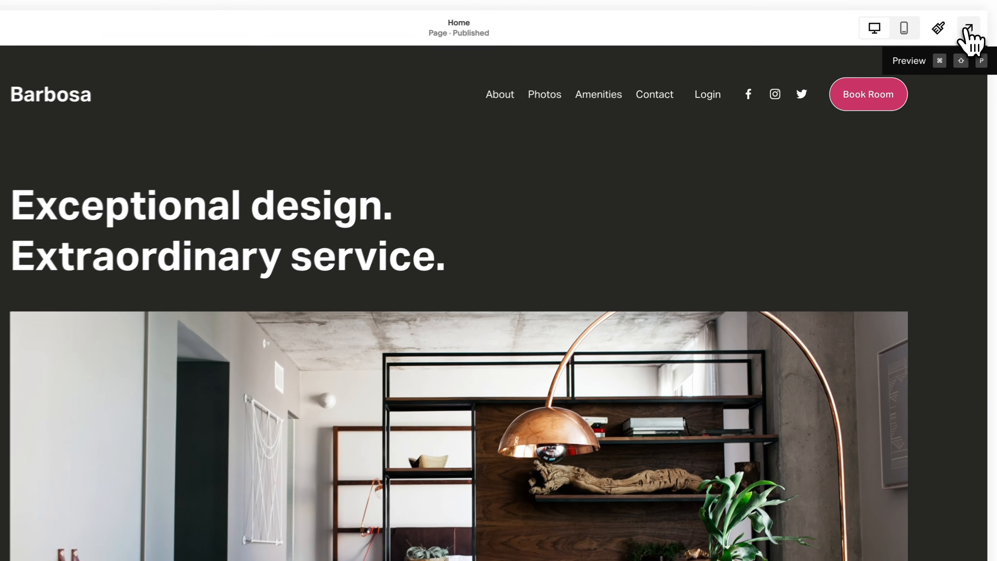
Step: Preview the Home page in full screen, exit the preview and view the page in the mobile layout
left_click(966, 30)
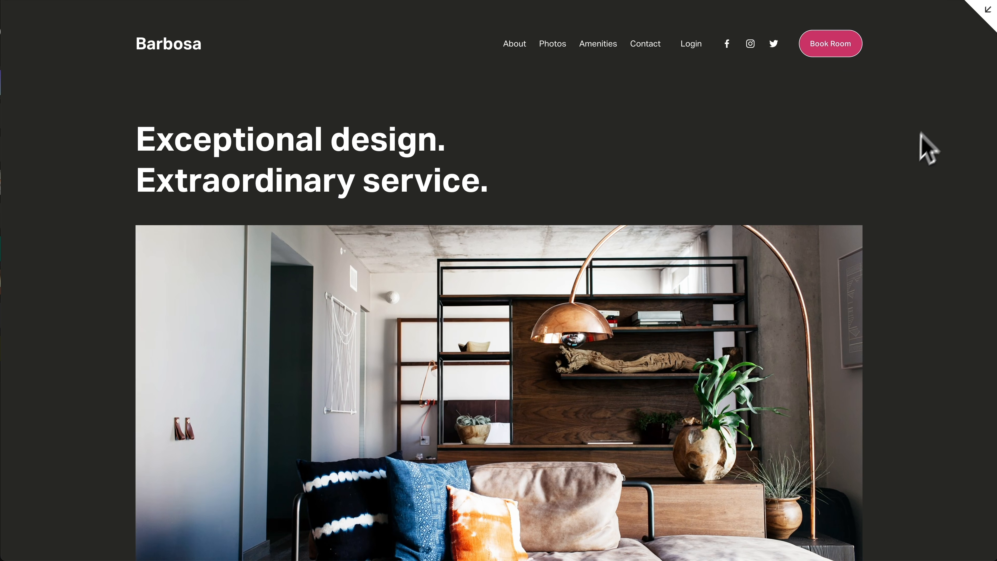
left_click(983, 16)
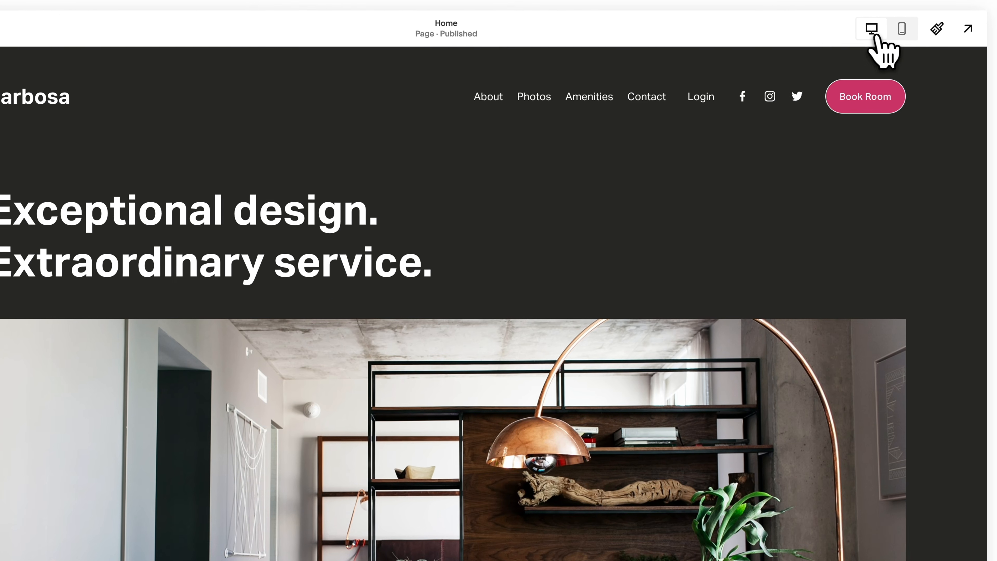
left_click(901, 35)
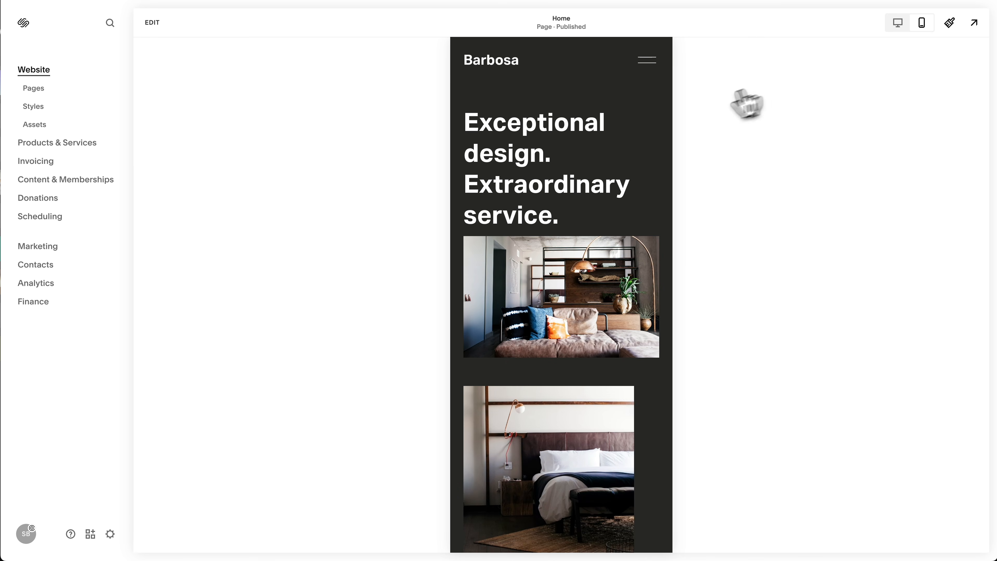
Step: In the Home page's mobile layout, widen the living-room image to the full page width and save the page
scroll(582, 166, "down", 3)
scroll(669, 131, "down", 3)
scroll(669, 132, "up", 6)
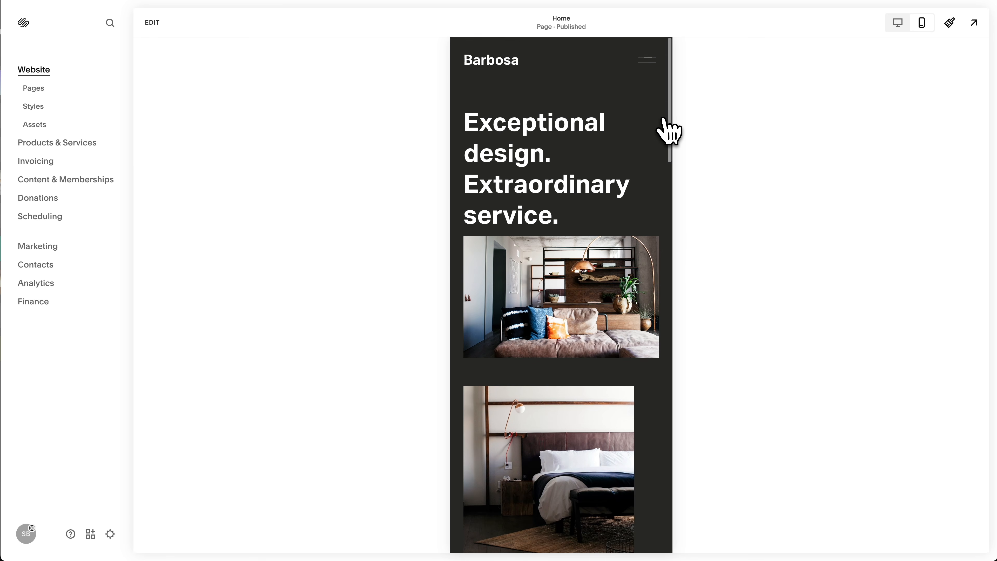
left_click(151, 23)
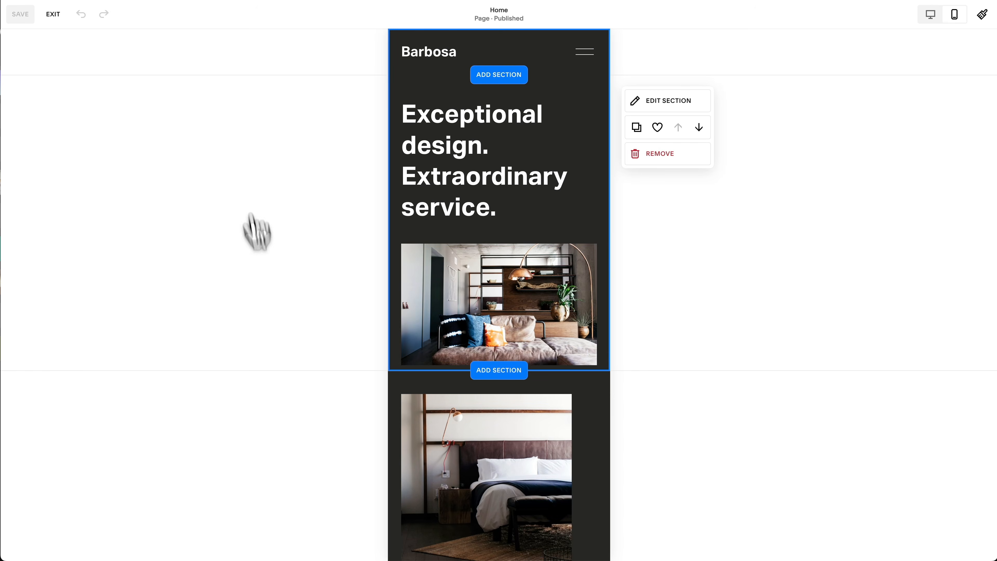
left_click_drag(416, 315, 396, 314)
left_click_drag(596, 305, 608, 305)
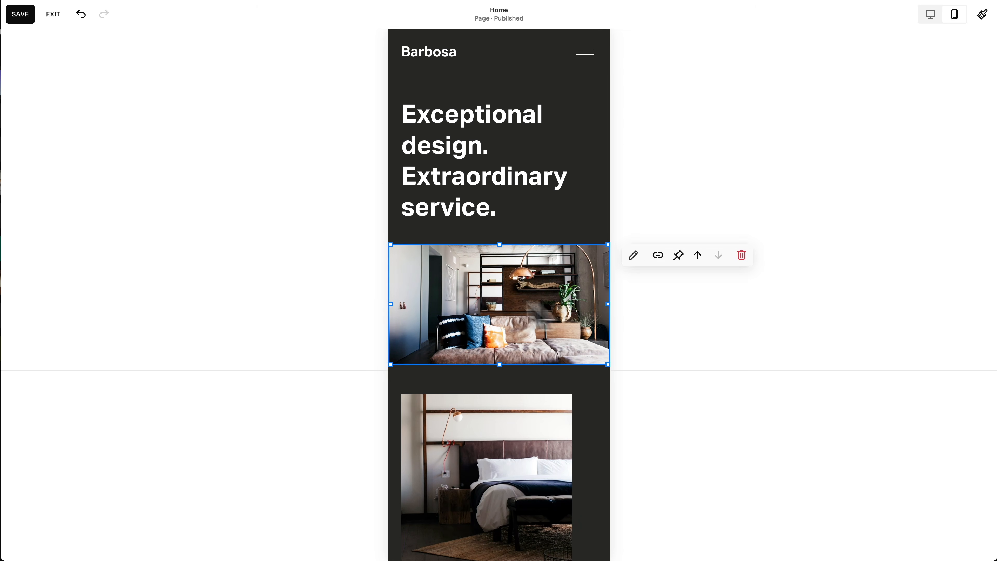
left_click(312, 299)
left_click(19, 14)
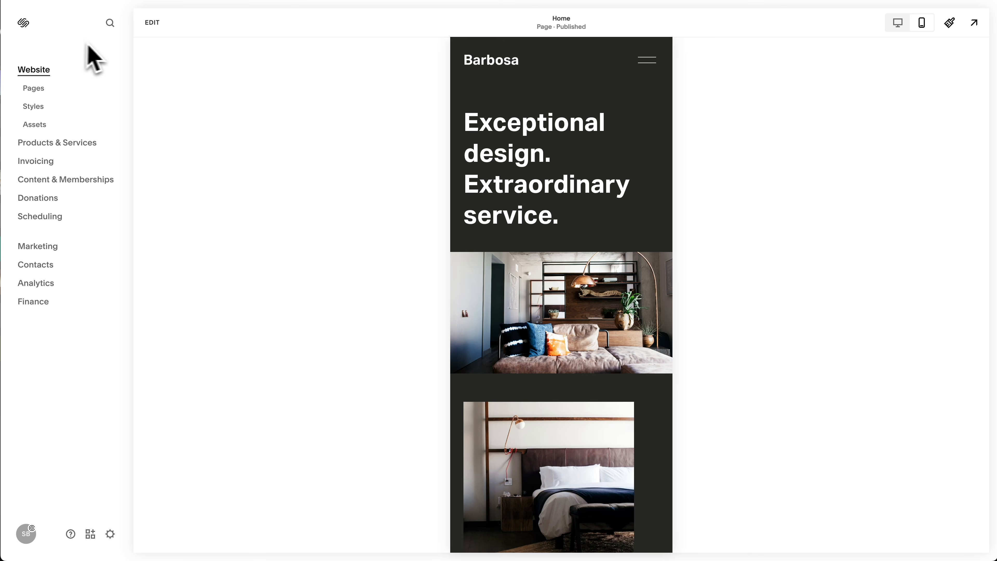
Step: Search the site admin for favicon, view the Favicon settings and close them
left_click(111, 25)
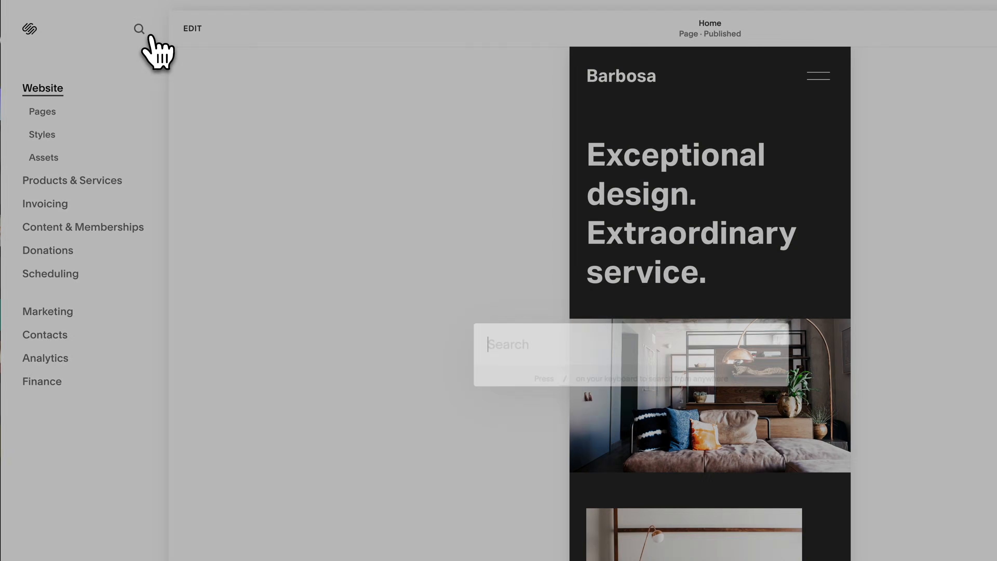
type("favi")
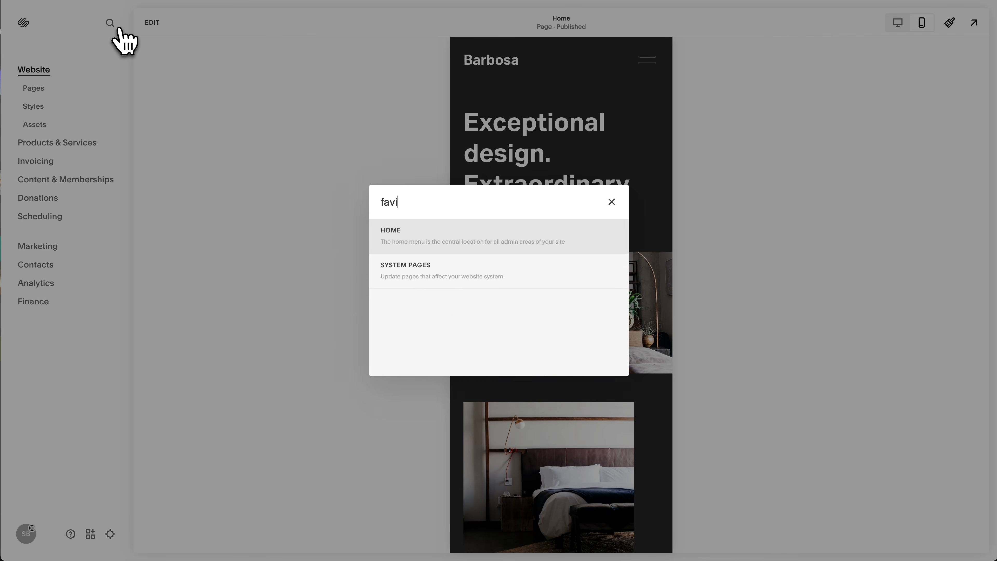
type("con")
left_click(402, 284)
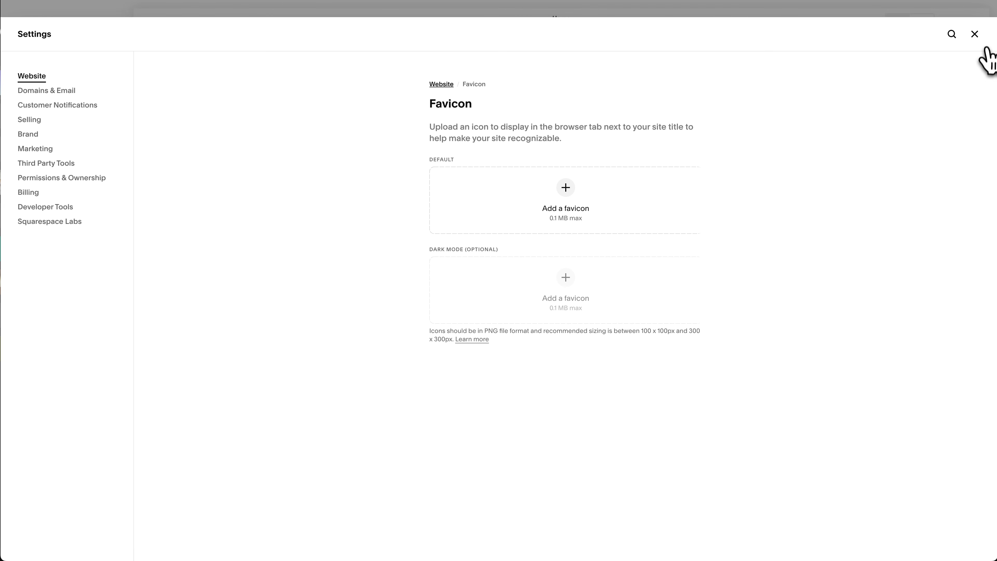
left_click(974, 35)
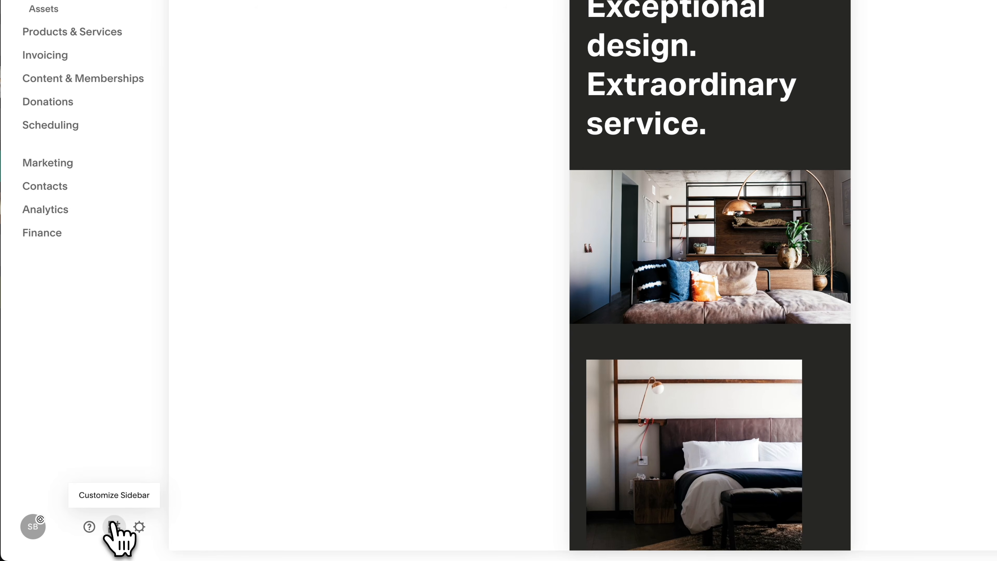
Step: Customize the sidebar to hide the Donations and Invoicing entries
left_click(113, 526)
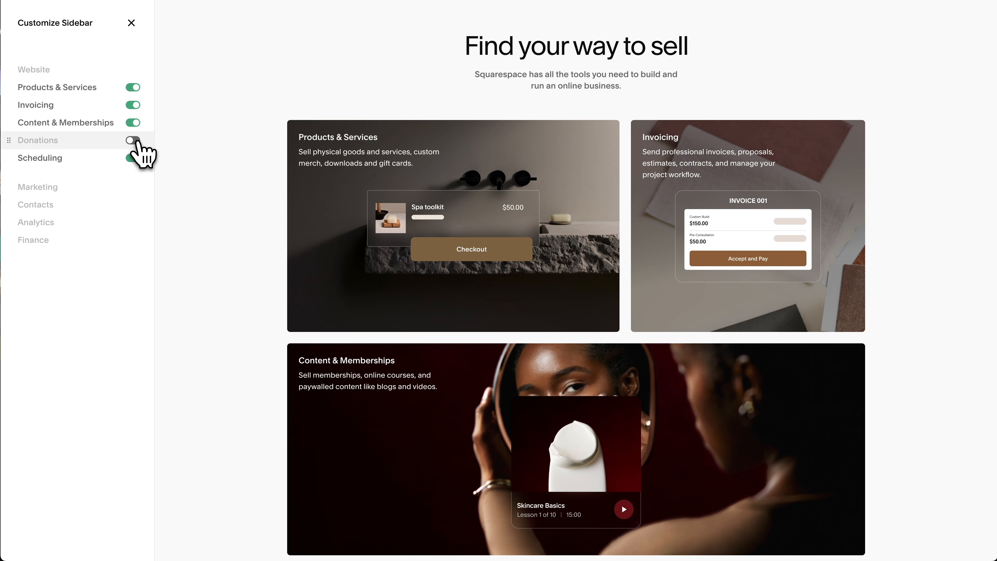
left_click(136, 105)
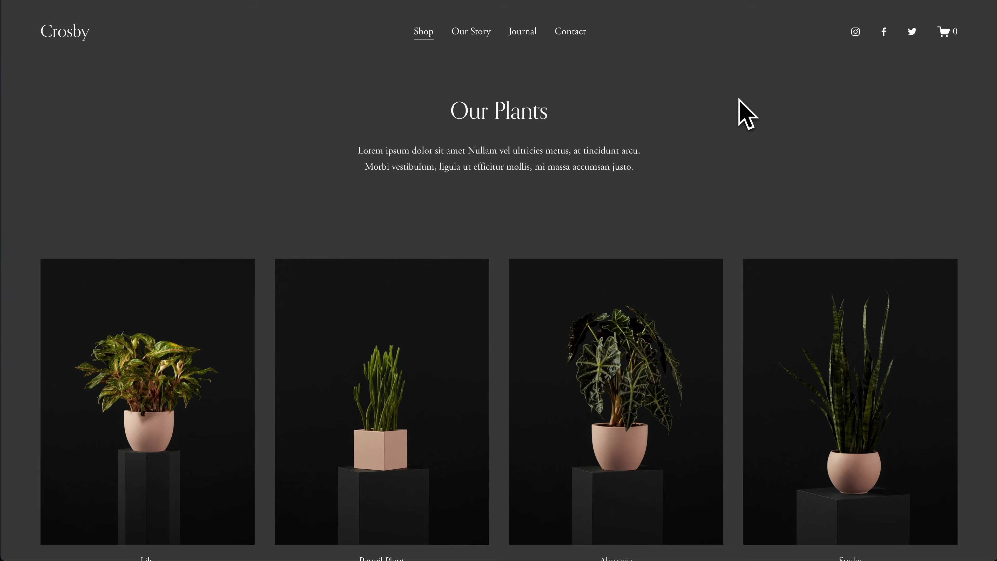
Step: Examine the Crosby plant shop, the Salon Emmeline appointment booking and the Fillmore blog post "Fishing the Space Coast" in the demo sites
scroll(738, 99, "down", 3)
left_click(681, 200)
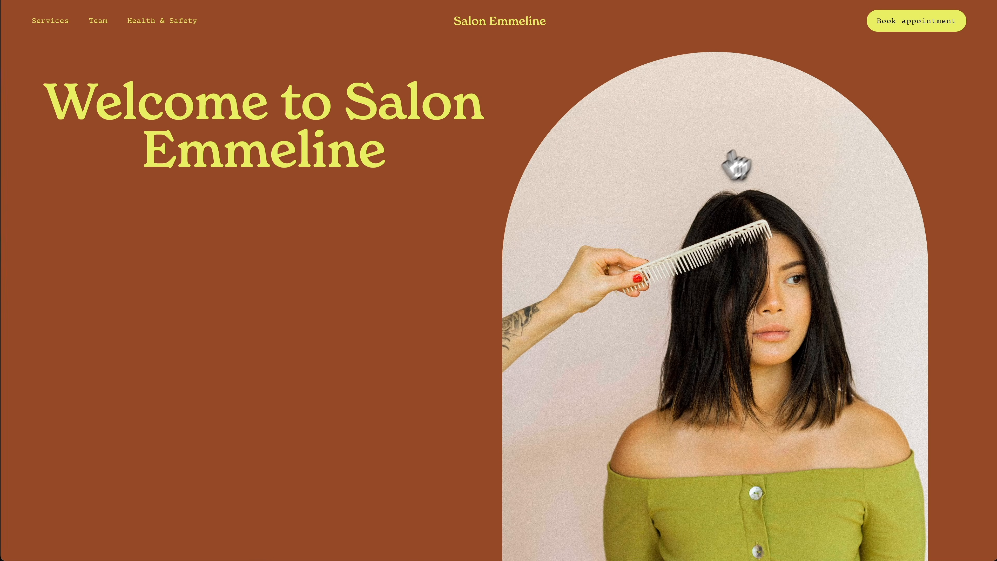
left_click(888, 27)
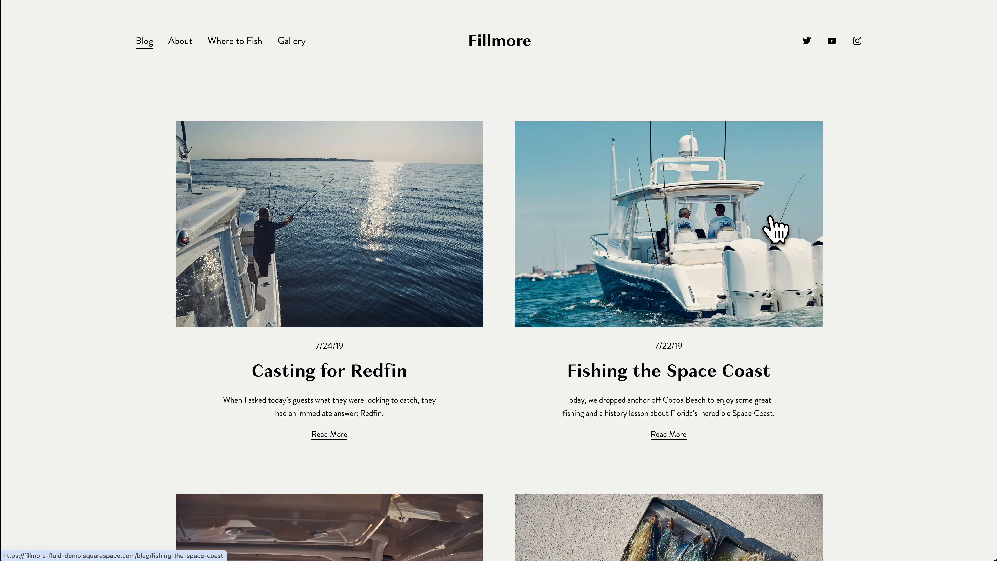
left_click(770, 218)
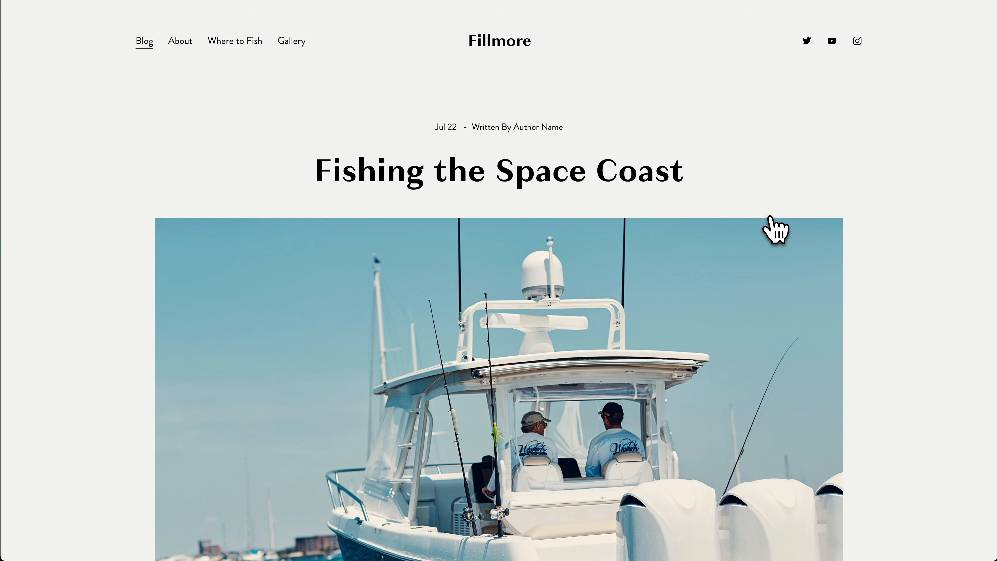
scroll(770, 218, "down", 6)
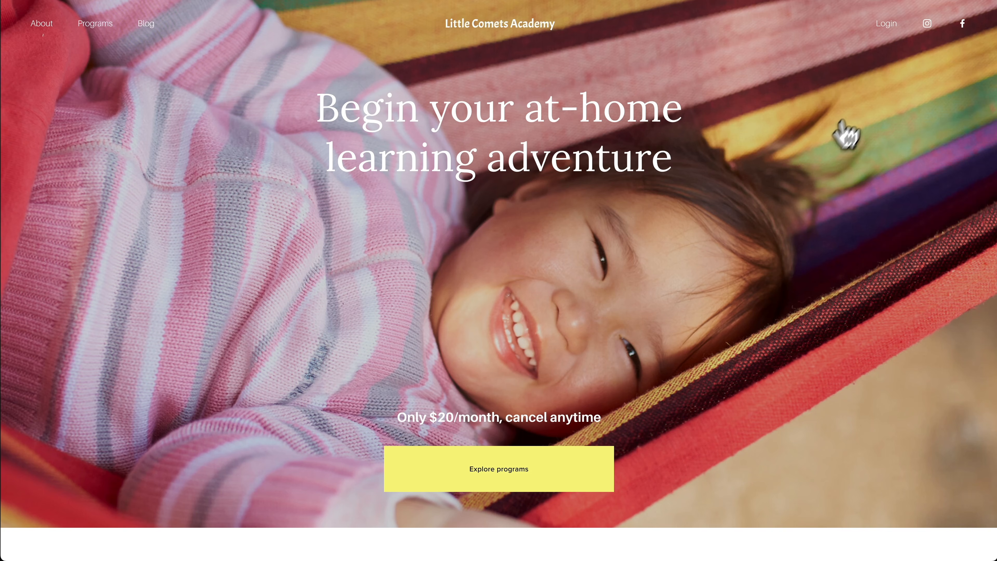
Step: Examine the Little Comets Academy login, the Clarkson donation option and the Paloma podcast in the demo sites
left_click(890, 30)
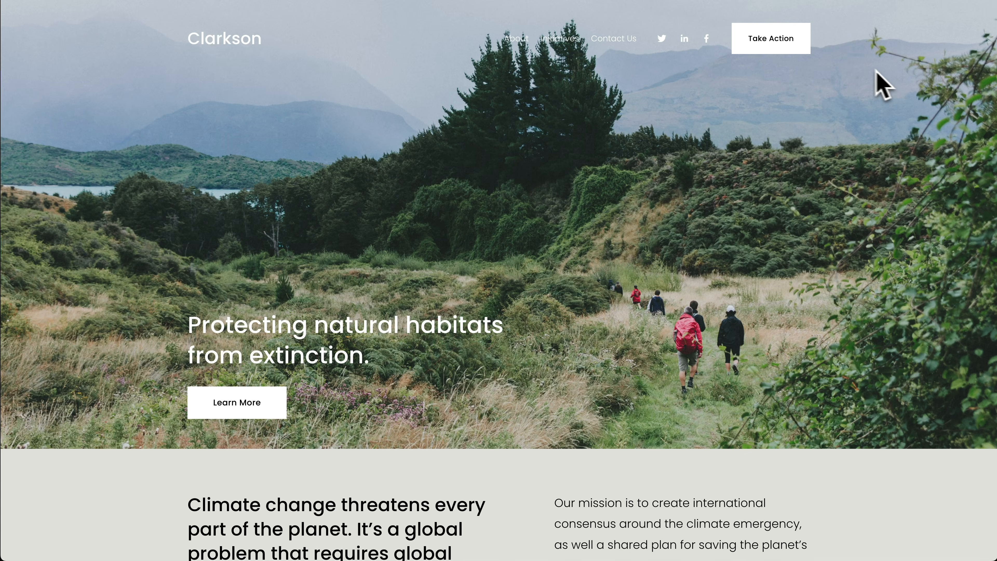
left_click(789, 47)
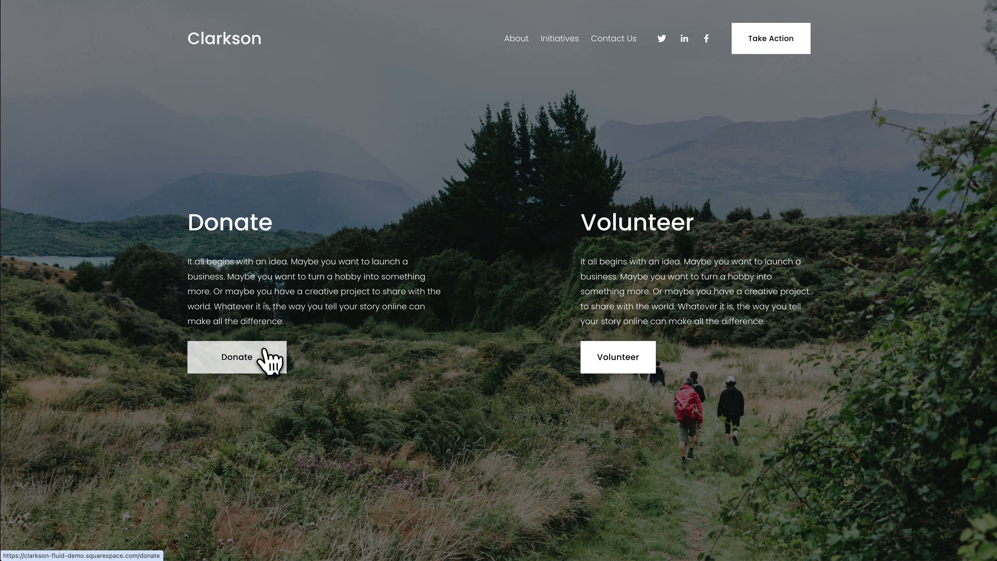
left_click(271, 360)
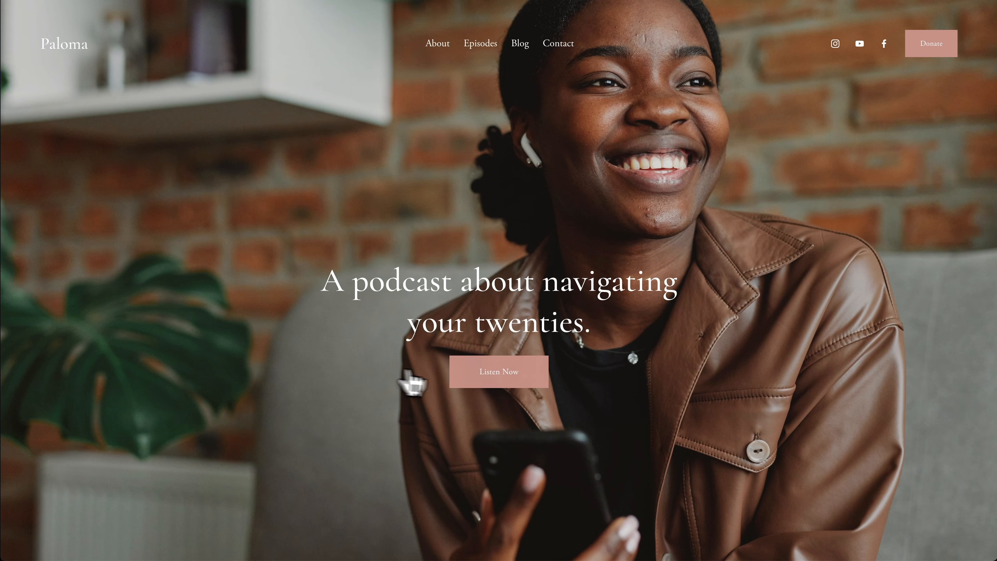
left_click(480, 386)
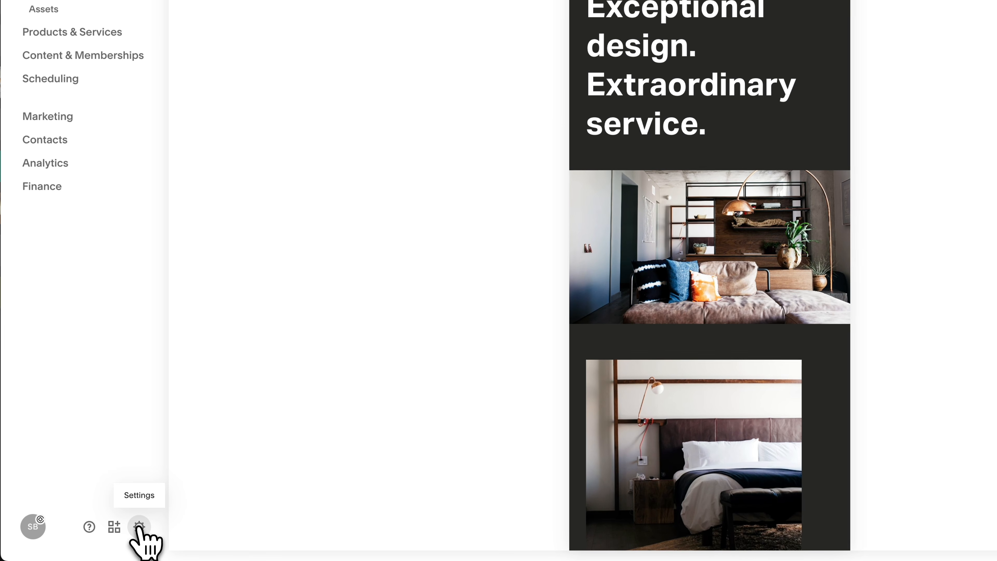
Step: Open the site's domain settings and search for the new domain name barbosahotel
left_click(139, 526)
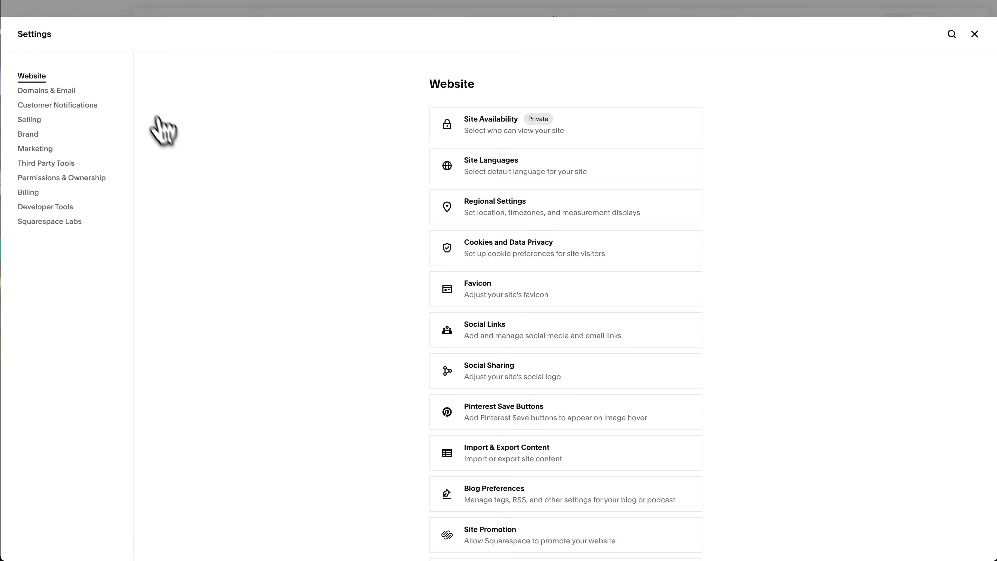
left_click(87, 91)
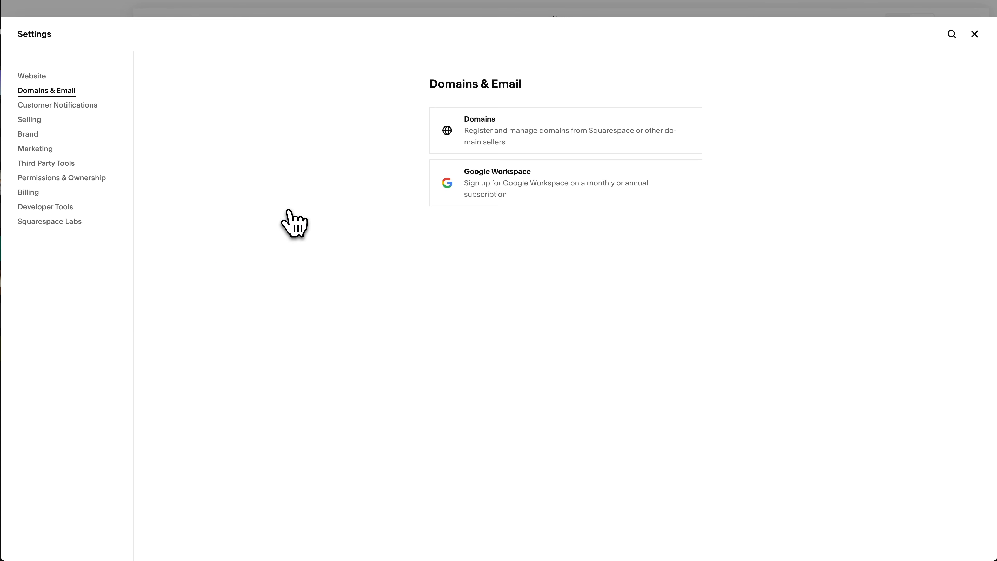
left_click(482, 153)
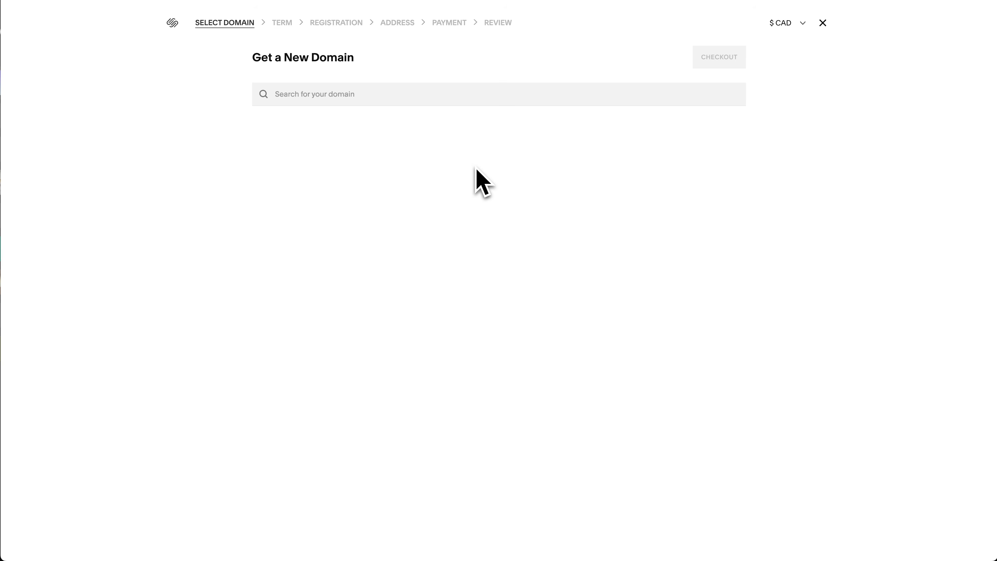
left_click(475, 98)
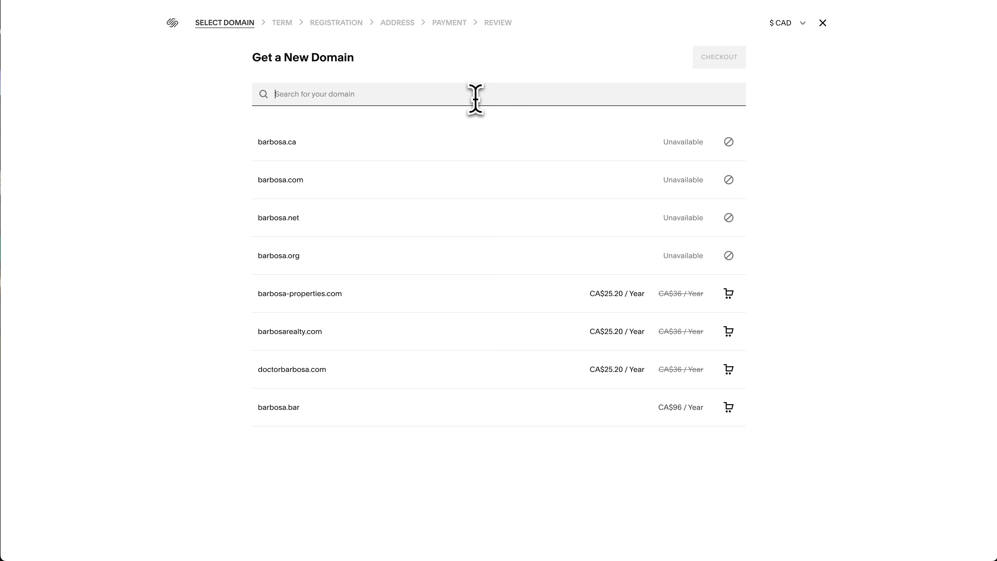
type("barbosahotel")
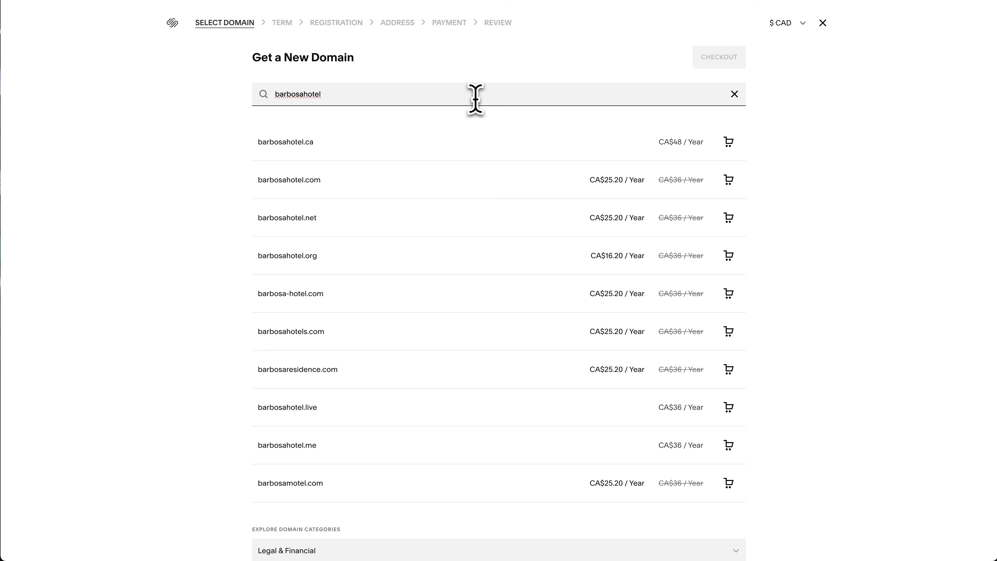